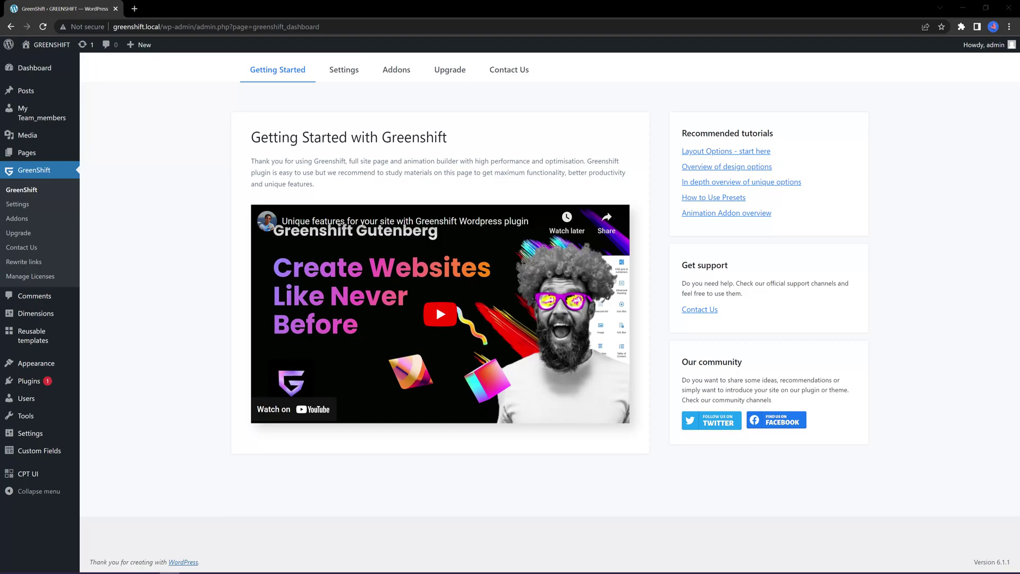
View the GreenShift Addons page listing four active addons, then head back to the Dashboard
{"action": "left_click", "coordinate": [397, 77]}
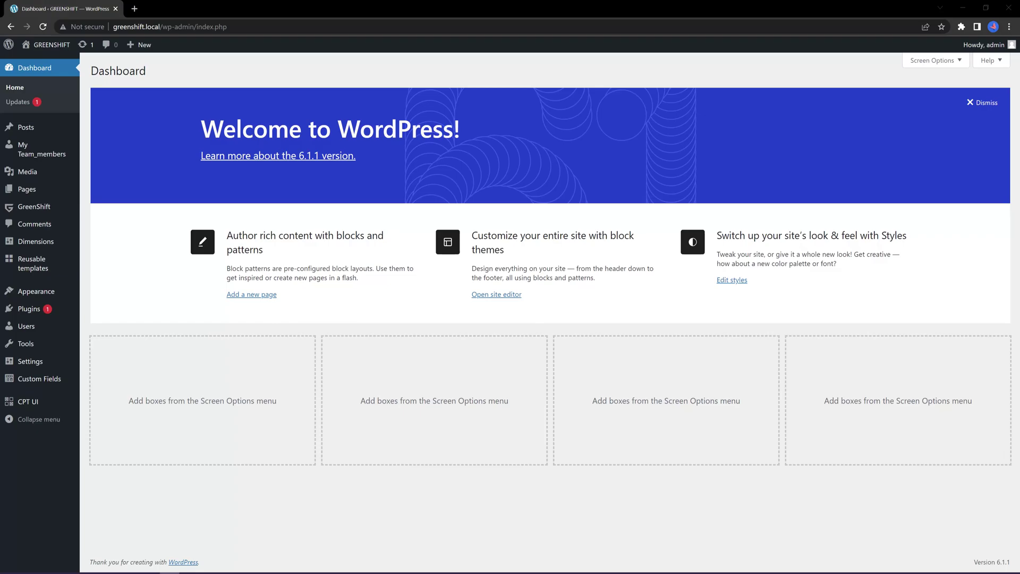
{"action": "mouse_move", "coordinate": [46, 296]}
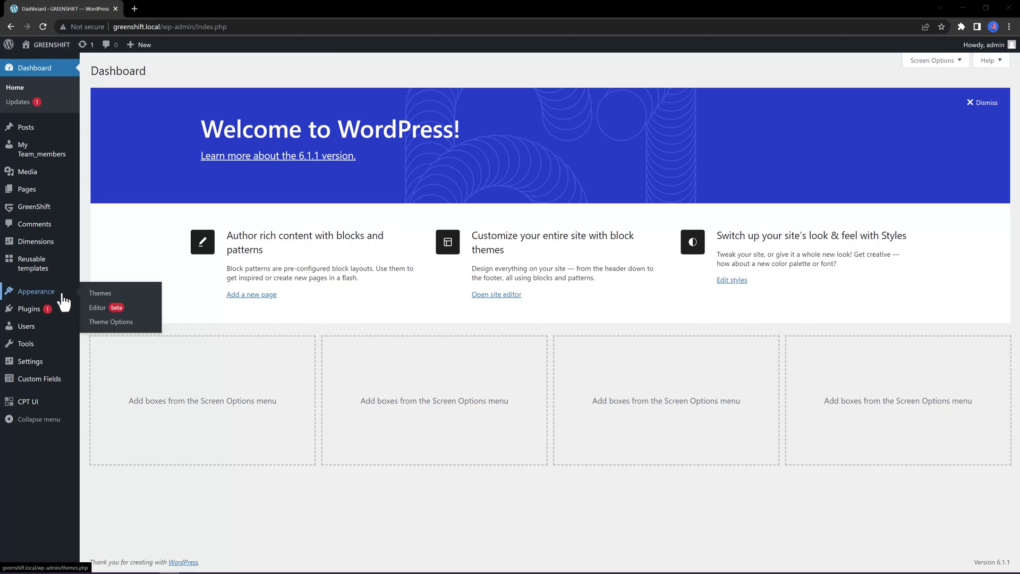
{"action": "left_click", "coordinate": [48, 297]}
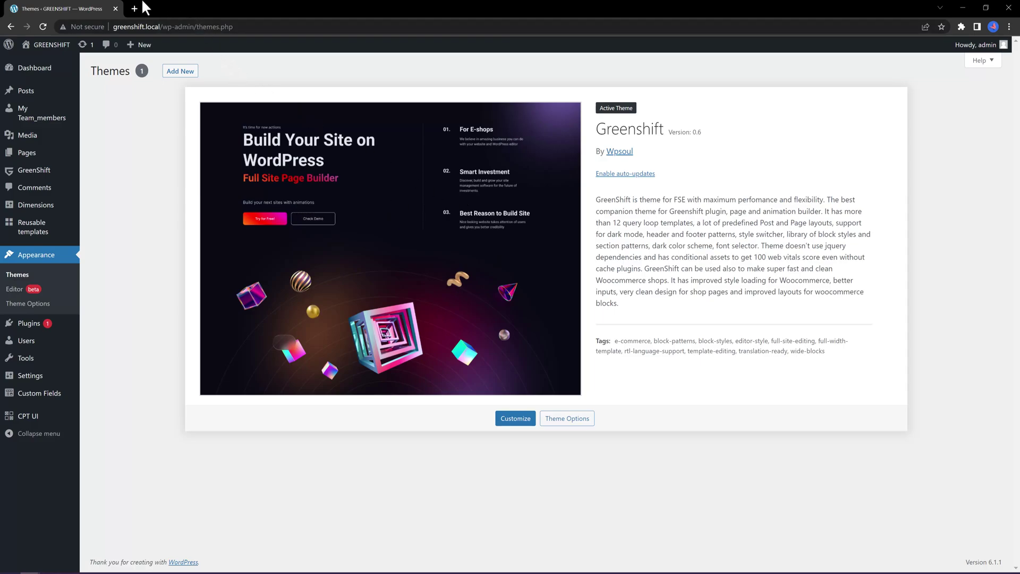
{"action": "left_click", "coordinate": [180, 70]}
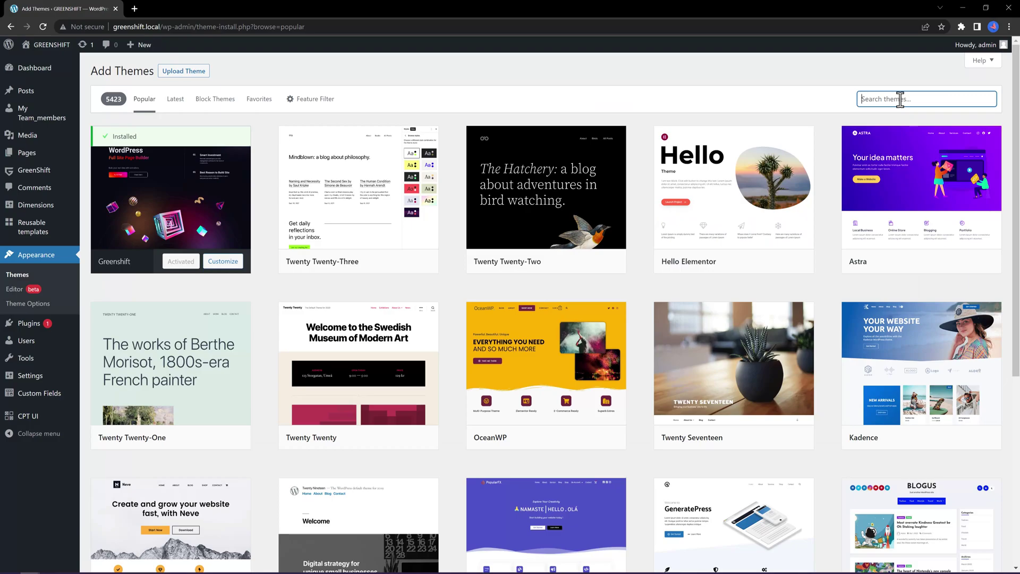
{"action": "mouse_move", "coordinate": [213, 235]}
{"action": "key", "text": "alt+Tab"}
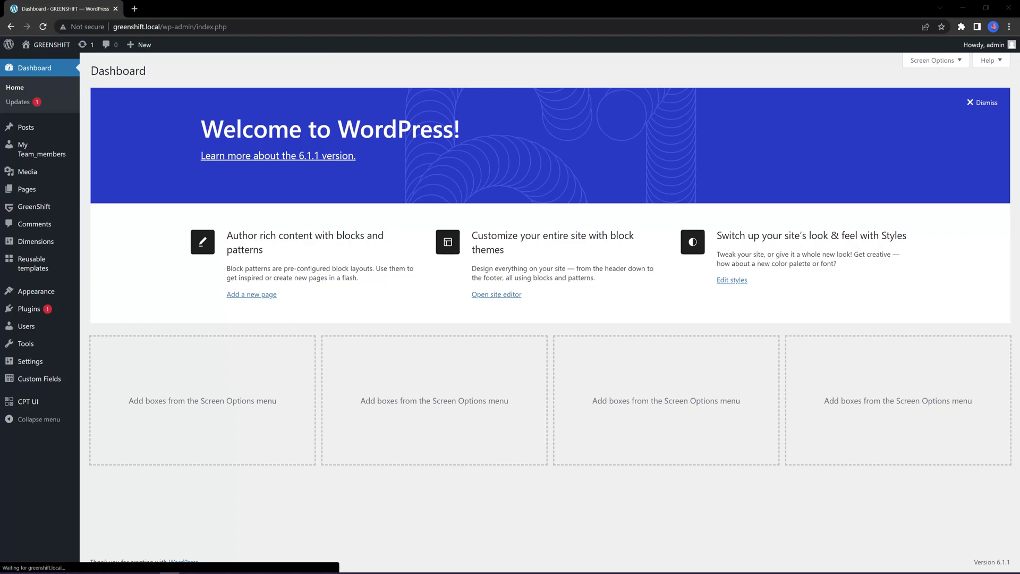
In General Settings, replace the GREENSHIFT site title with the new personal site name
{"action": "mouse_move", "coordinate": [40, 365]}
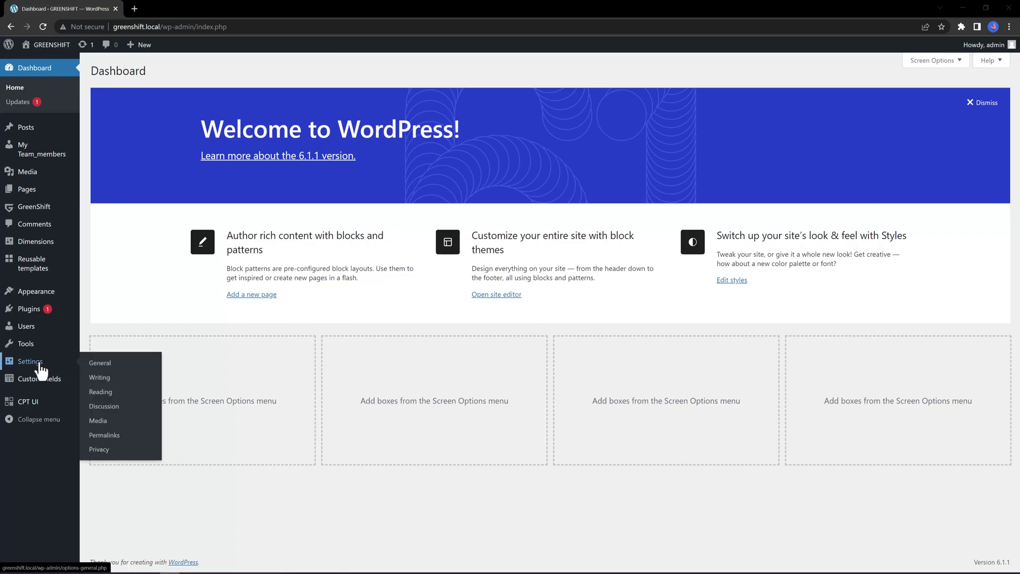
{"action": "left_click", "coordinate": [103, 365]}
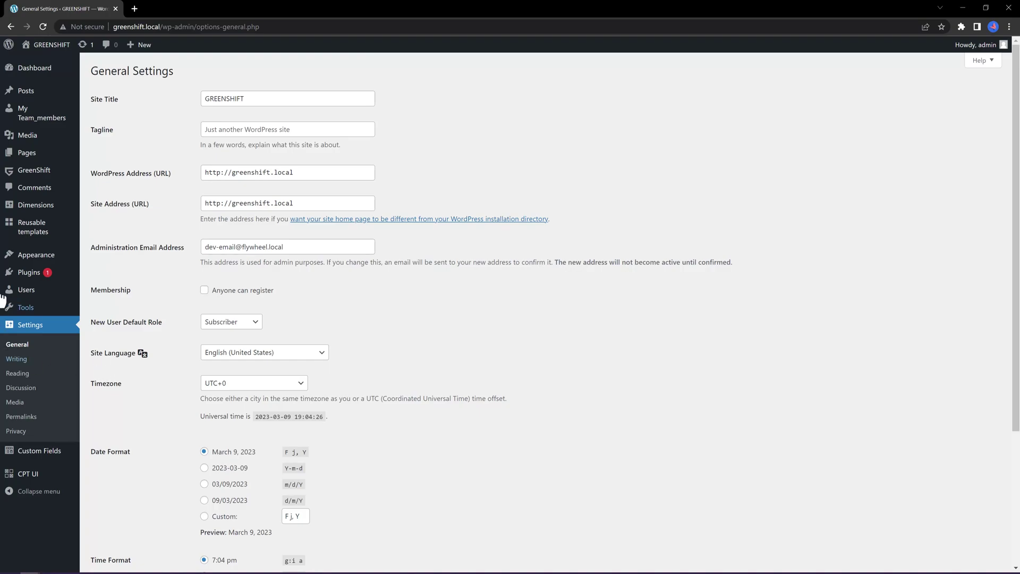
{"action": "left_click_drag", "start_coordinate": [266, 99], "coordinate": [208, 72]}
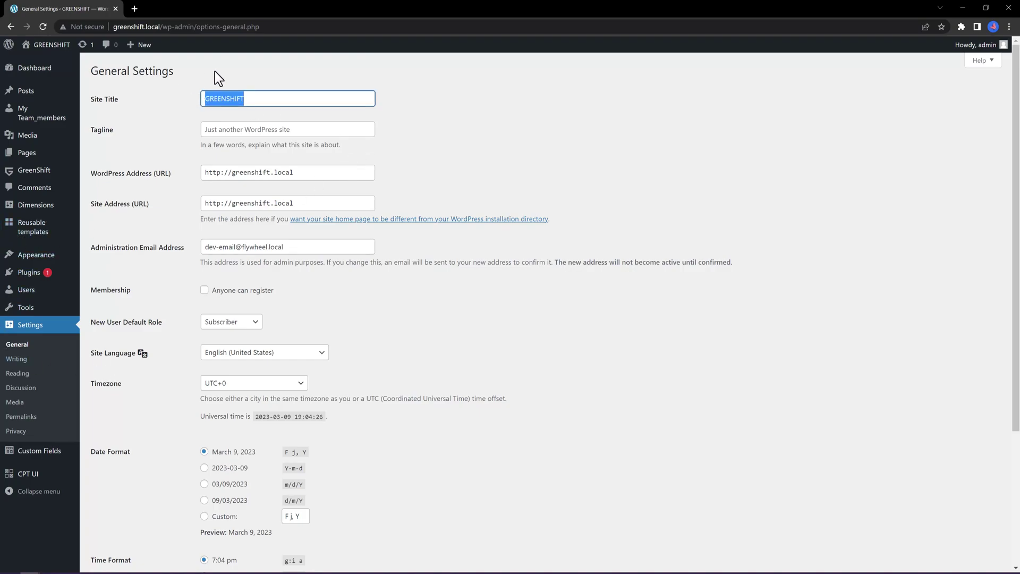
{"action": "key", "text": "BackSpace"}
{"action": "type", "text": "Site"}
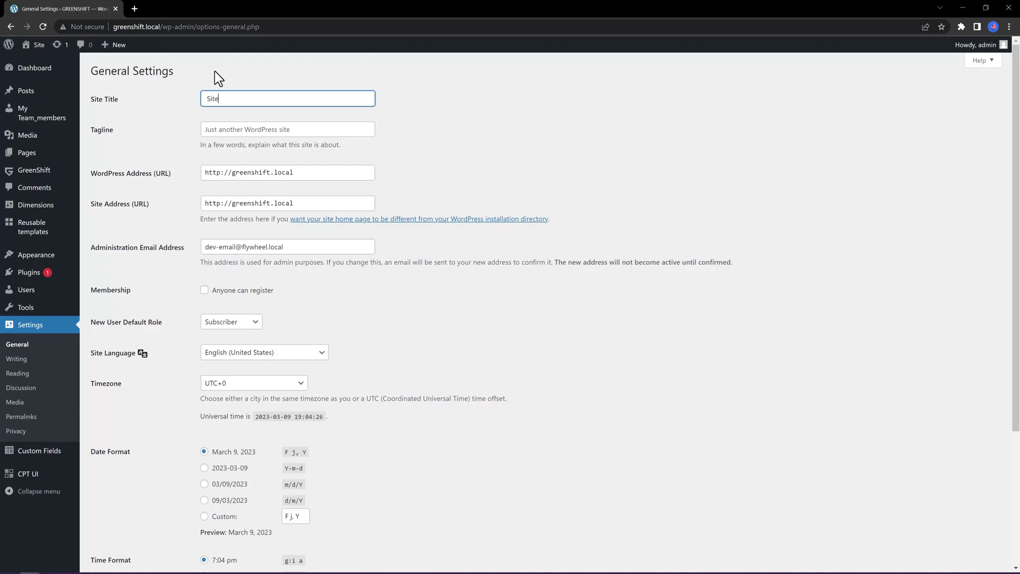
{"action": "type", "text": "s with Natalie"}
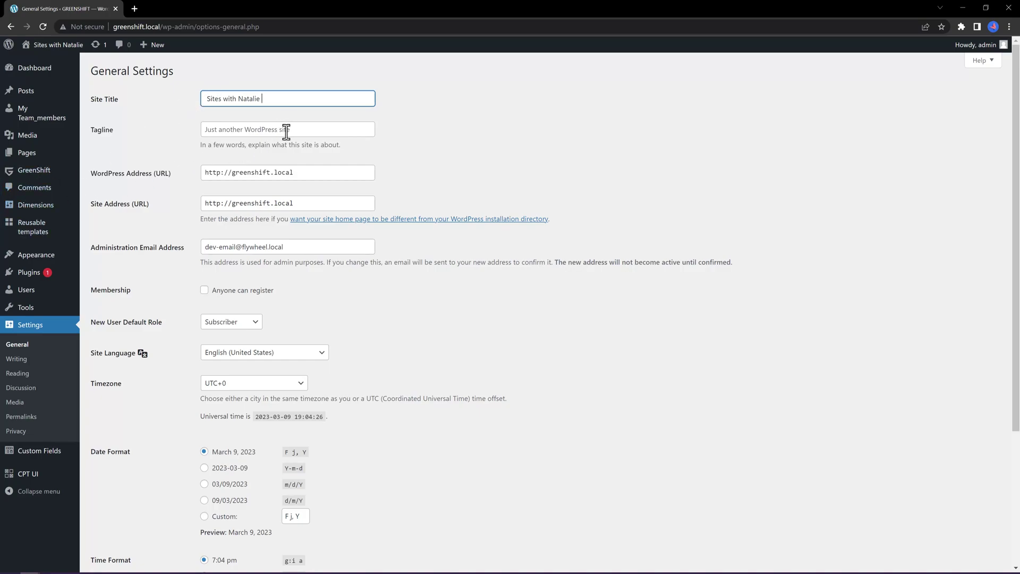
{"action": "scroll", "coordinate": [531, 359], "scroll_direction": "down", "scroll_amount": 3}
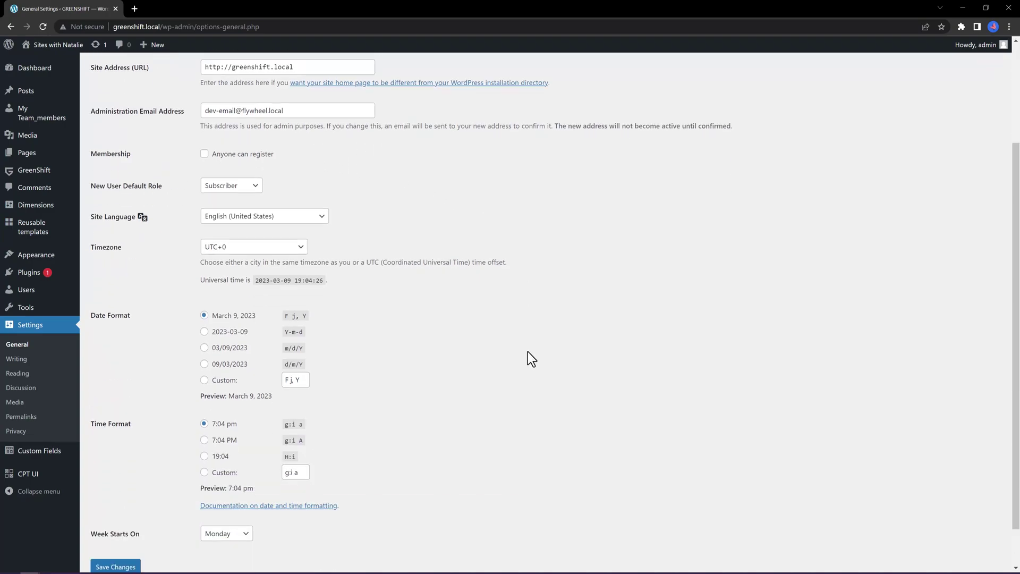
{"action": "scroll", "coordinate": [604, 388], "scroll_direction": "down", "scroll_amount": 2}
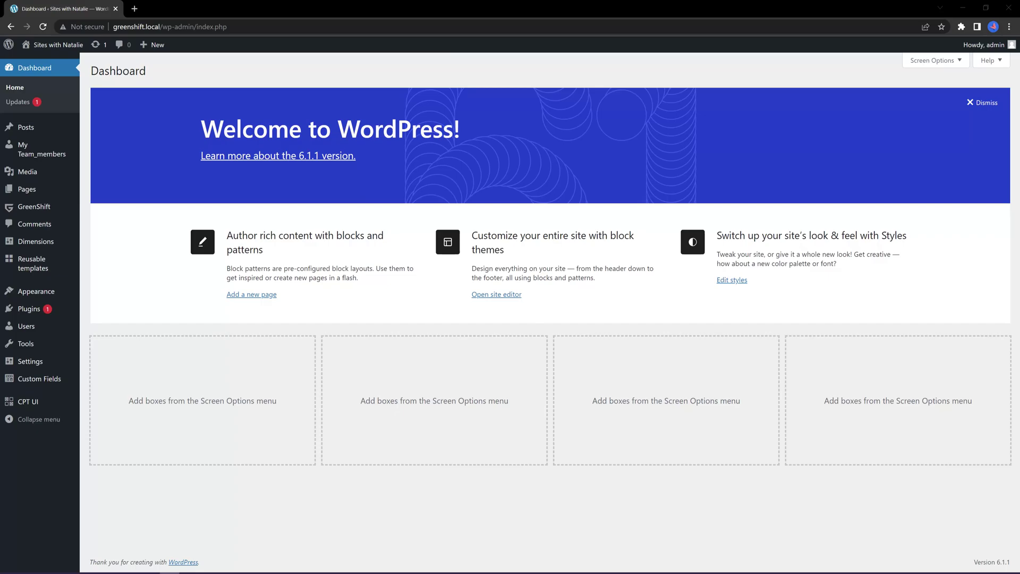
{"action": "mouse_move", "coordinate": [30, 363]}
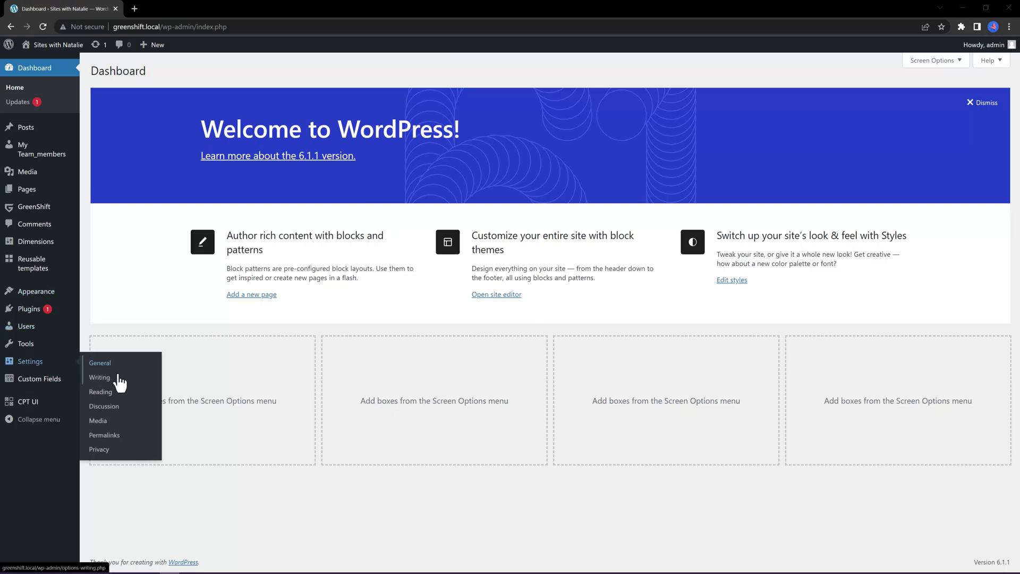
Save Reading settings with Home as the static homepage and Blog as the posts page
{"action": "left_click", "coordinate": [103, 395]}
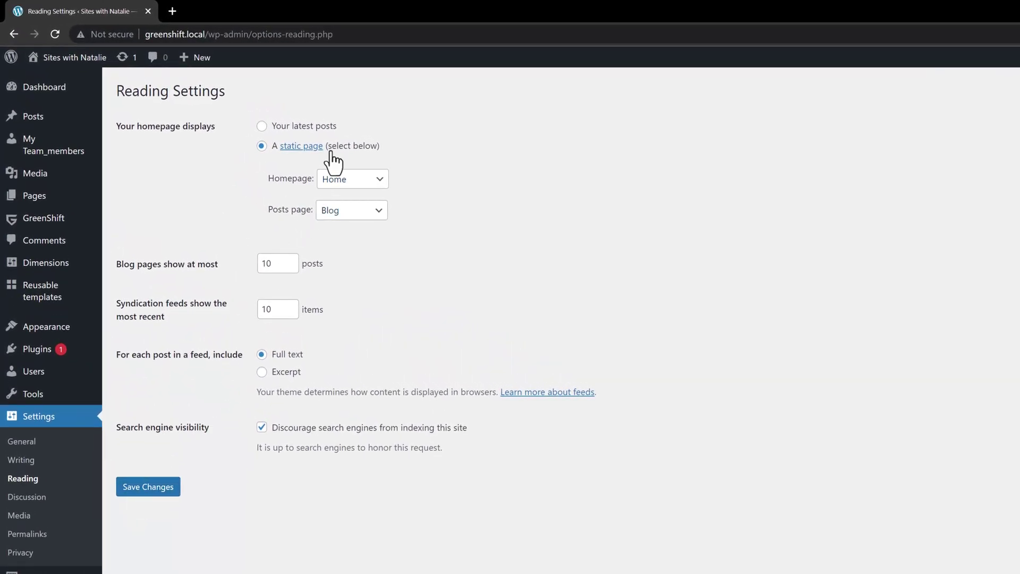
{"action": "left_click", "coordinate": [333, 181]}
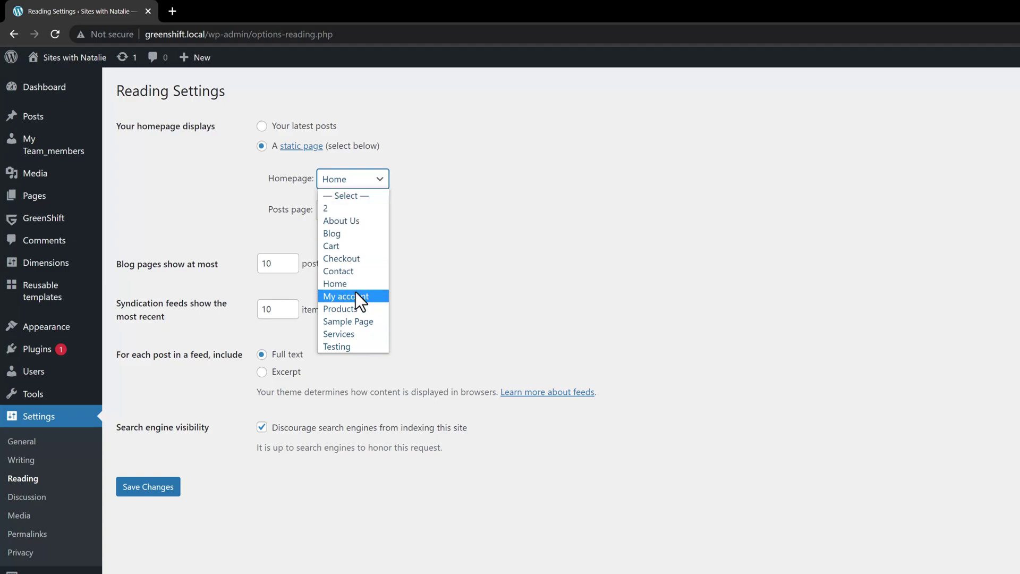
{"action": "left_click", "coordinate": [568, 284]}
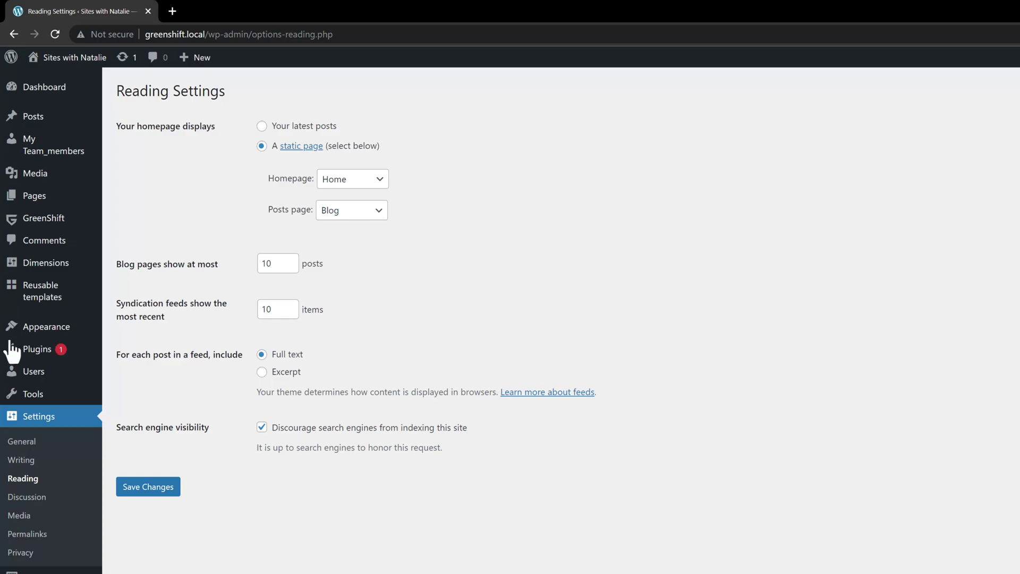
{"action": "left_click", "coordinate": [147, 488]}
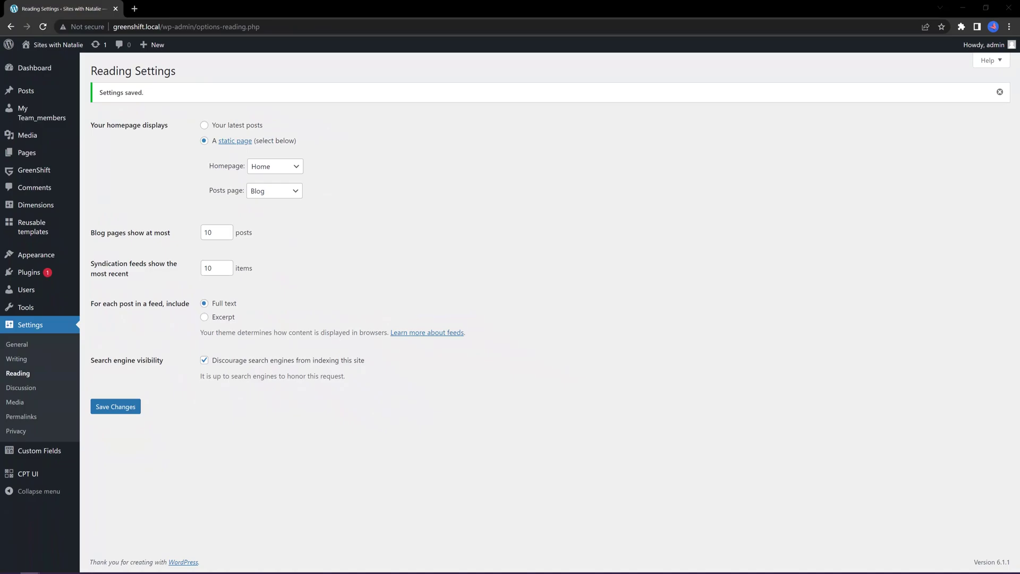
Inspect the Front Page template via Browse all templates in the site editor, then start a new page
{"action": "left_click", "coordinate": [100, 272]}
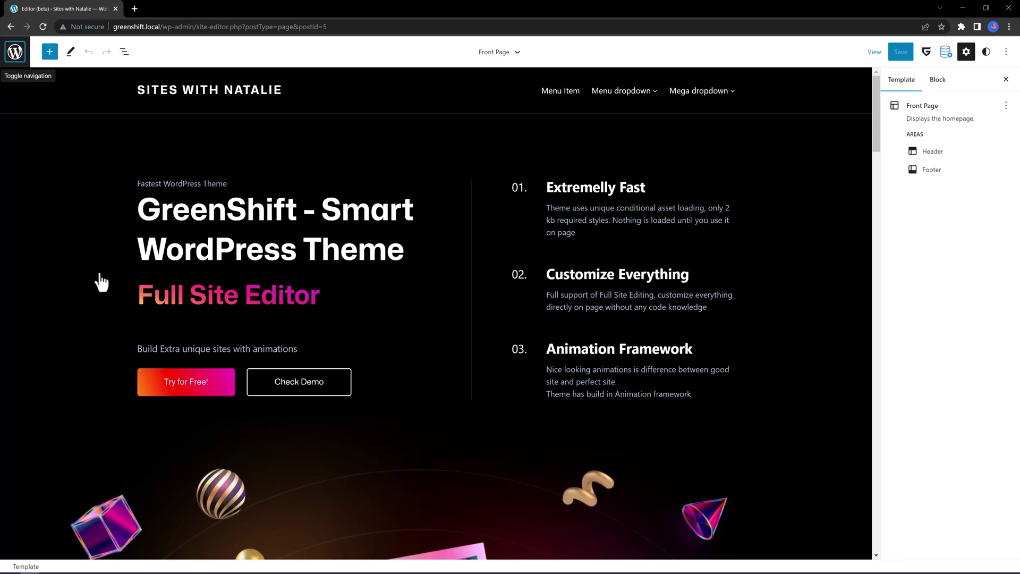
{"action": "left_click", "coordinate": [494, 52]}
{"action": "left_click", "coordinate": [504, 230]}
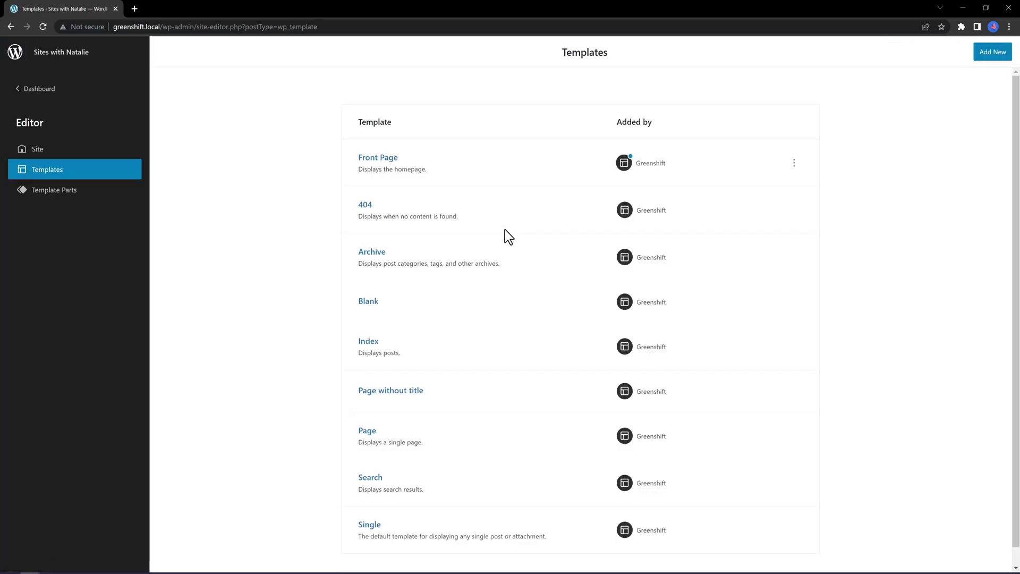
{"action": "scroll", "coordinate": [510, 372], "scroll_direction": "down", "scroll_amount": 1}
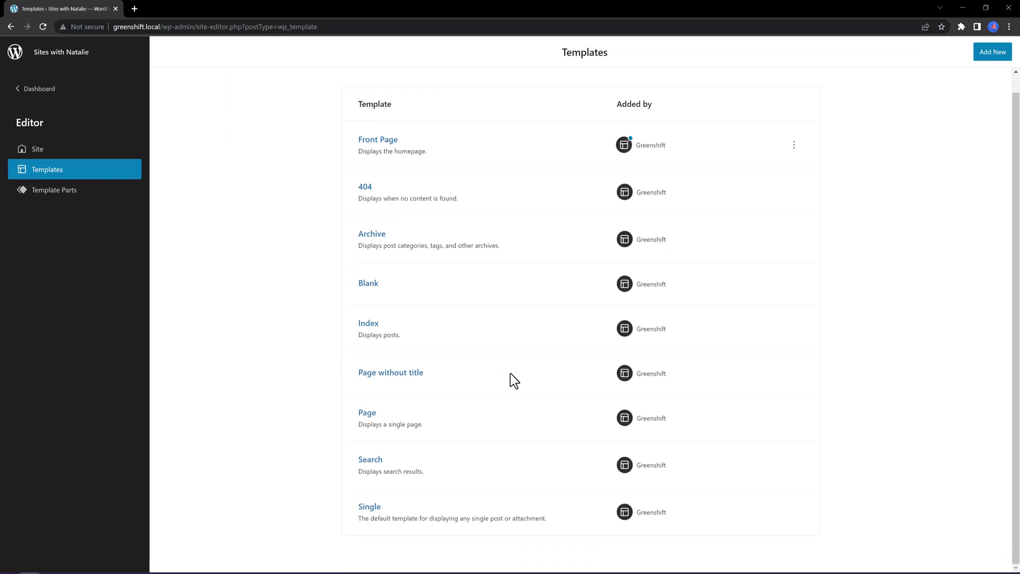
{"action": "left_click", "coordinate": [380, 140]}
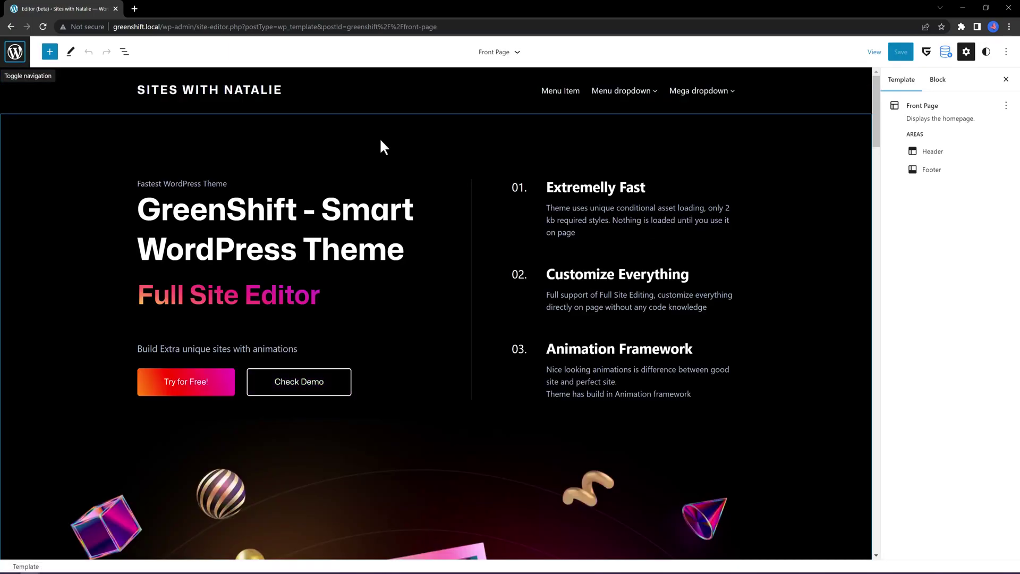
{"action": "scroll", "coordinate": [555, 303], "scroll_direction": "down", "scroll_amount": 1}
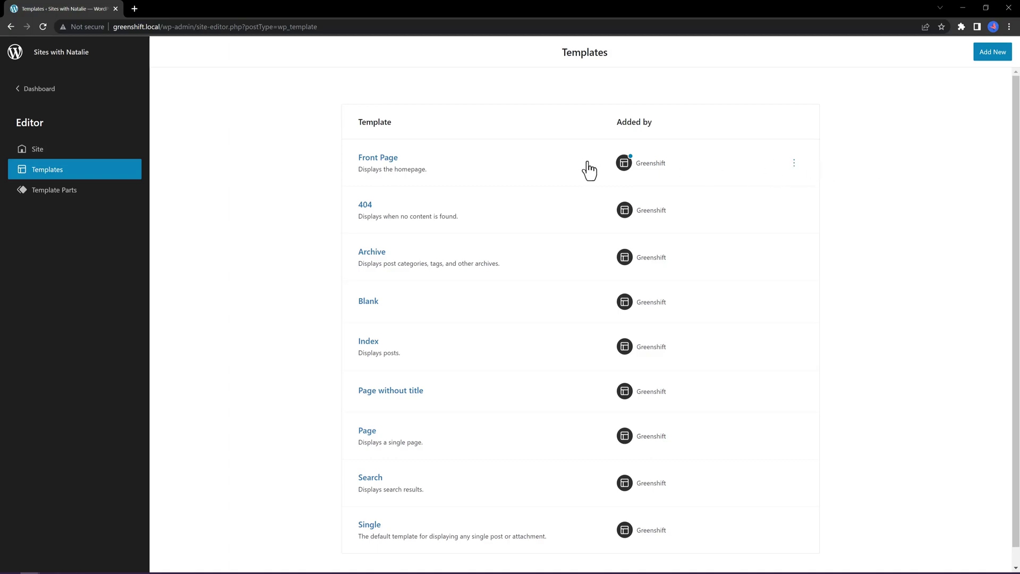
{"action": "left_click", "coordinate": [382, 158]}
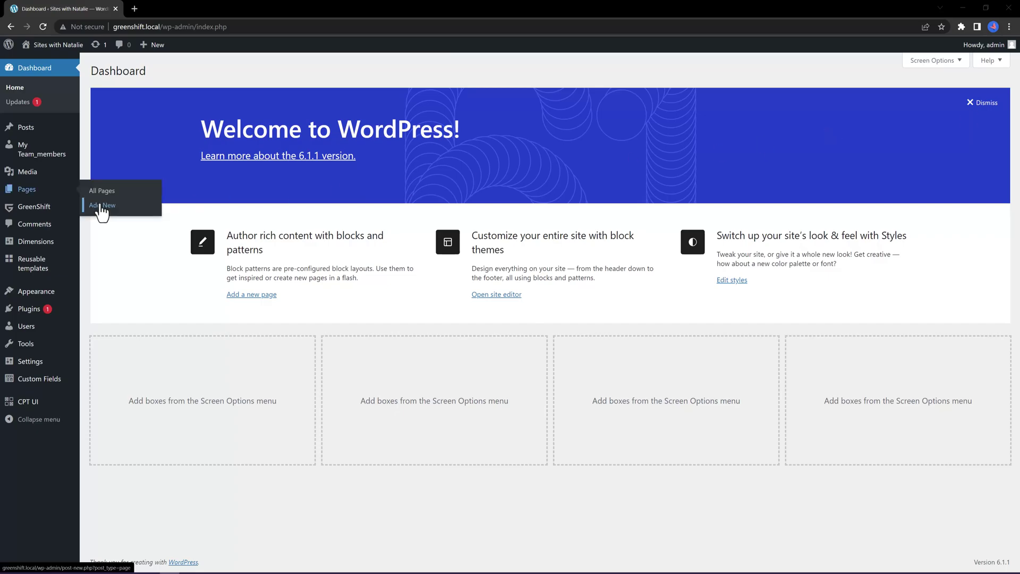
{"action": "left_click", "coordinate": [102, 206]}
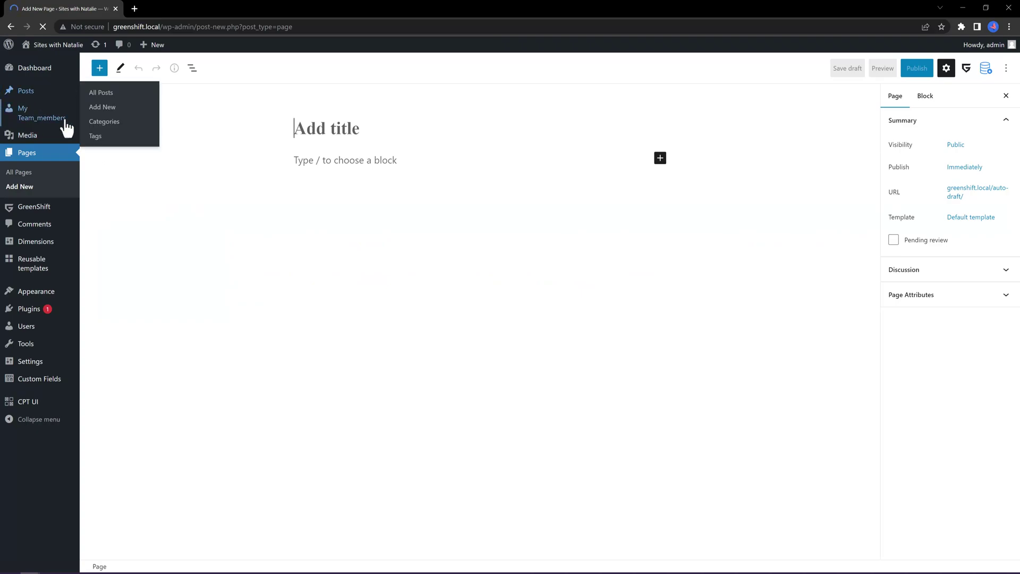
Title the new page 'News' and publish it
{"action": "type", "text": "News"}
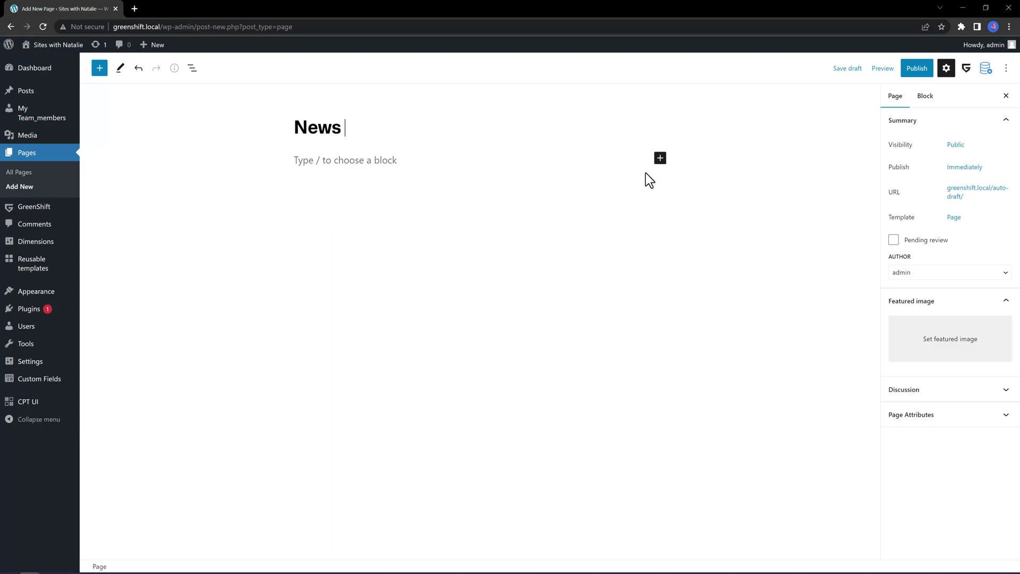
{"action": "left_click", "coordinate": [914, 72]}
{"action": "left_click", "coordinate": [914, 72]}
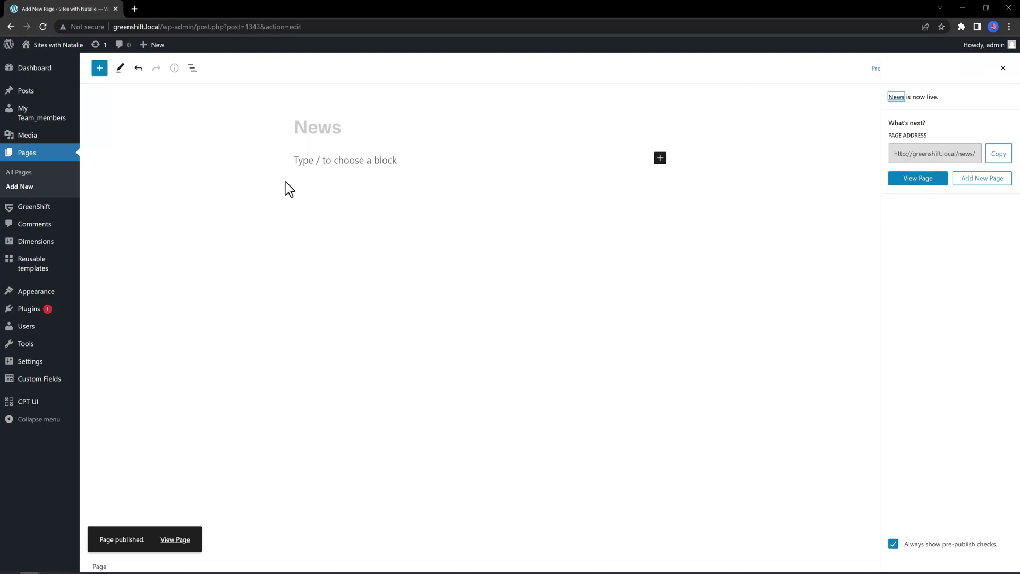
Set News as the static homepage in Reading settings and save
{"action": "left_click", "coordinate": [102, 391]}
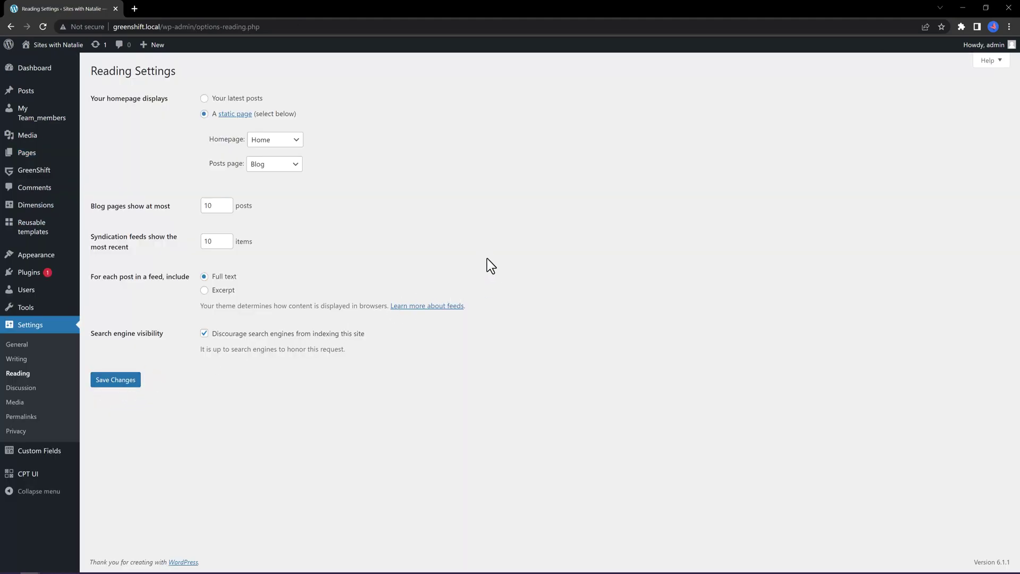
{"action": "left_click", "coordinate": [274, 139]}
{"action": "left_click", "coordinate": [258, 240]}
{"action": "left_click", "coordinate": [117, 380]}
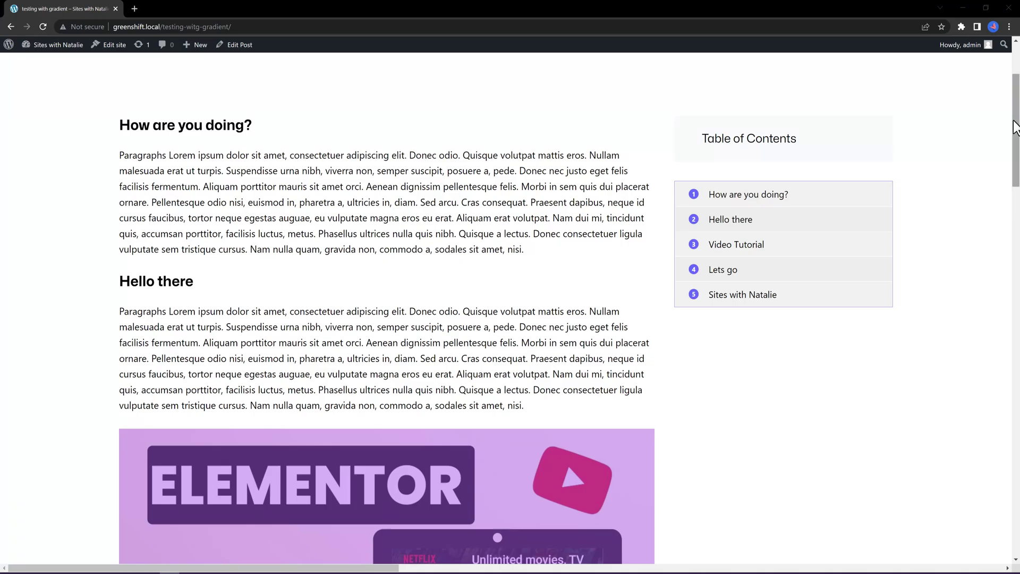
Scroll through the 'testing with gradient' post, then start a new blog post
{"action": "mouse_move", "coordinate": [1015, 130]}
{"action": "left_mouse_down"}
{"action": "mouse_move", "coordinate": [1017, 106]}
{"action": "mouse_move", "coordinate": [1018, 128]}
{"action": "left_mouse_up"}
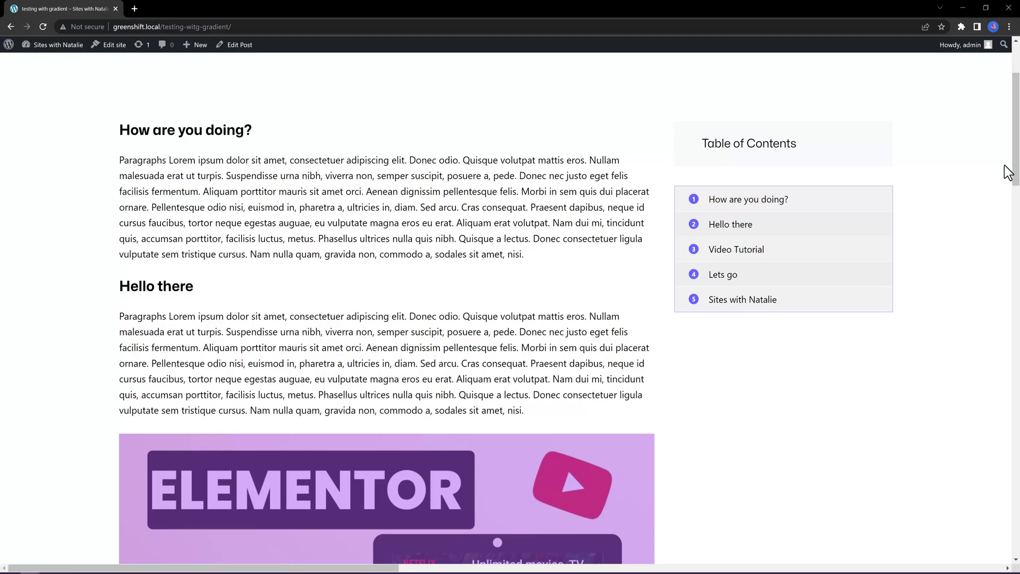
{"action": "scroll", "coordinate": [968, 177], "scroll_direction": "down", "scroll_amount": 2}
{"action": "scroll", "coordinate": [967, 178], "scroll_direction": "down", "scroll_amount": 4}
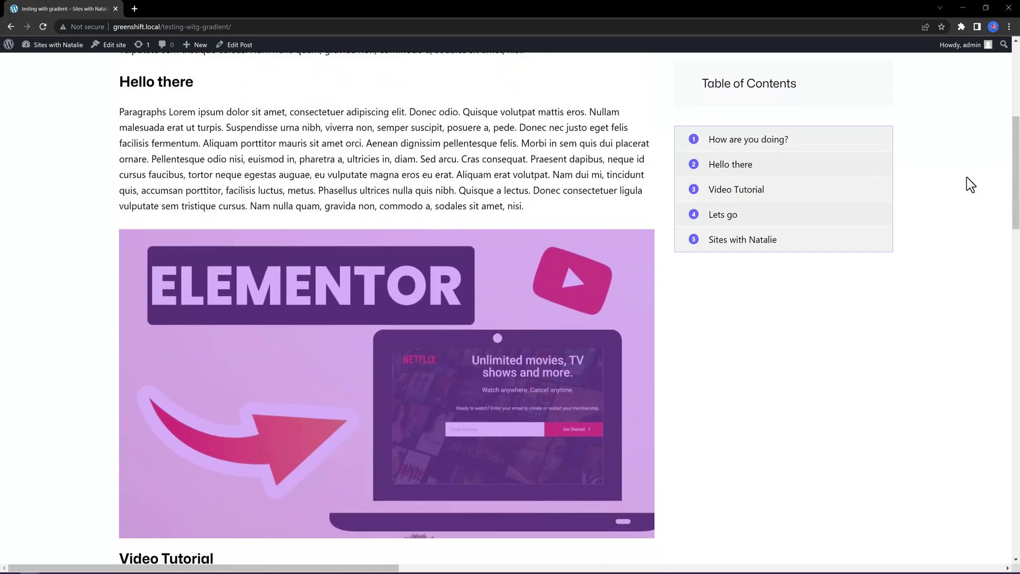
{"action": "scroll", "coordinate": [967, 178], "scroll_direction": "down", "scroll_amount": 2}
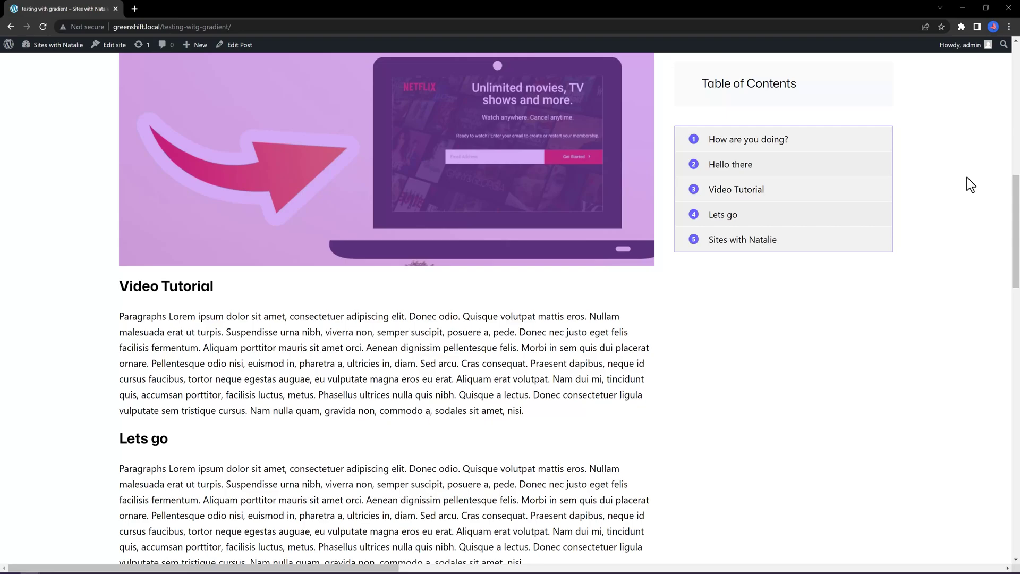
{"action": "scroll", "coordinate": [967, 177], "scroll_direction": "down", "scroll_amount": 2}
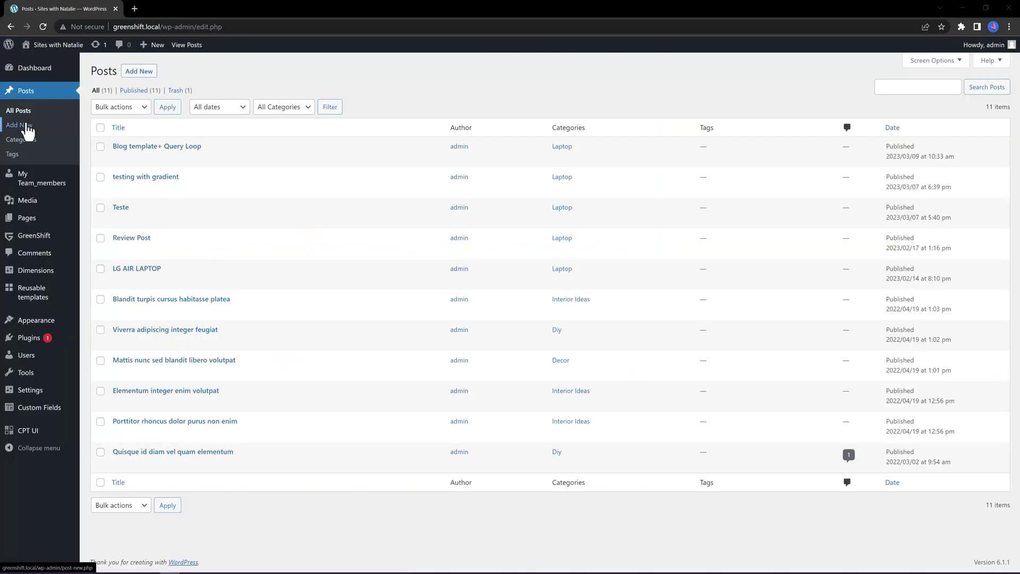
{"action": "left_click", "coordinate": [25, 125]}
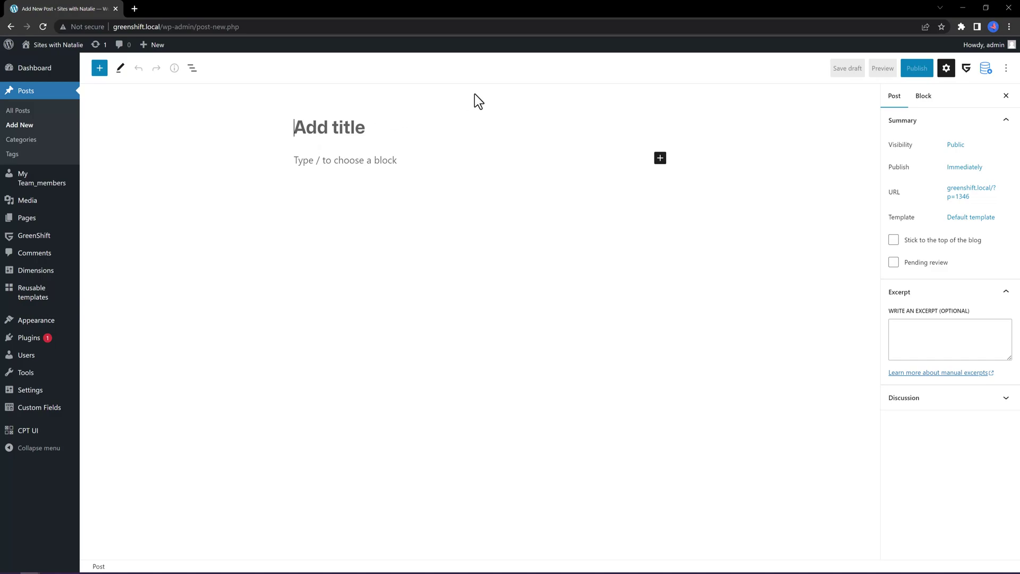
Enter 'Tutorial' as the new post's title
{"action": "type", "text": "Tutorial"}
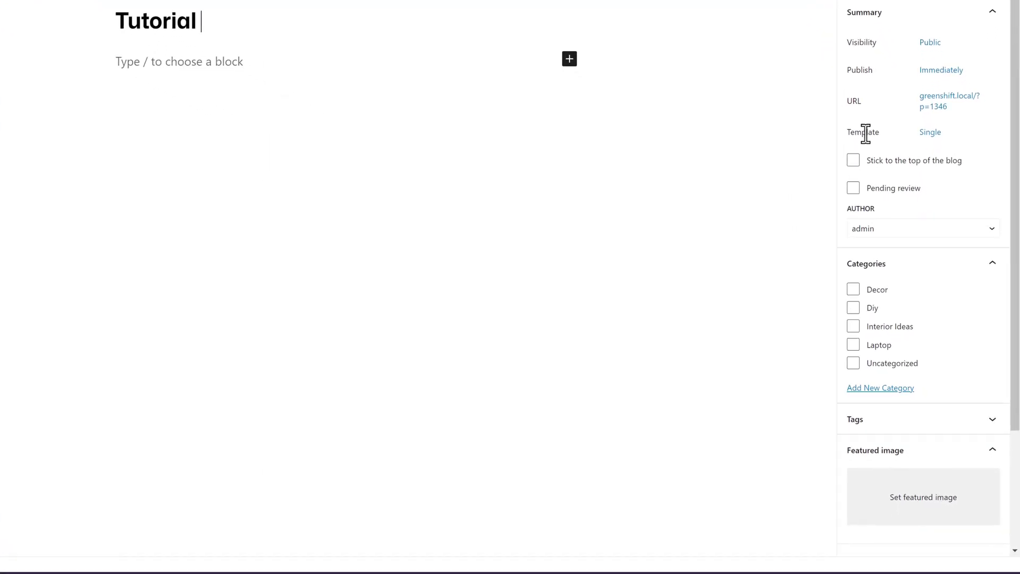
Review the post's template list and leave the template set to Single
{"action": "left_click", "coordinate": [923, 90]}
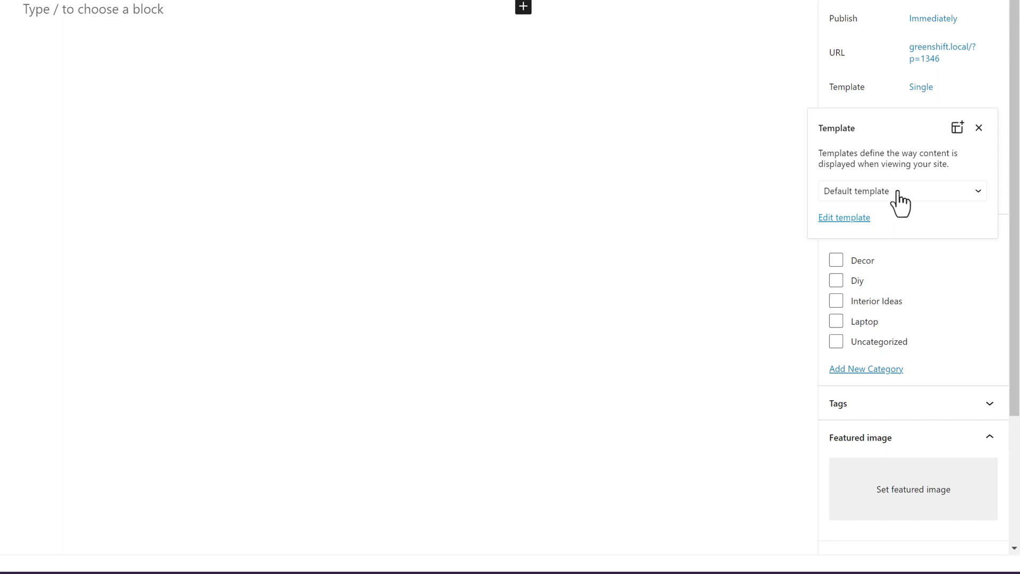
{"action": "left_click", "coordinate": [898, 192]}
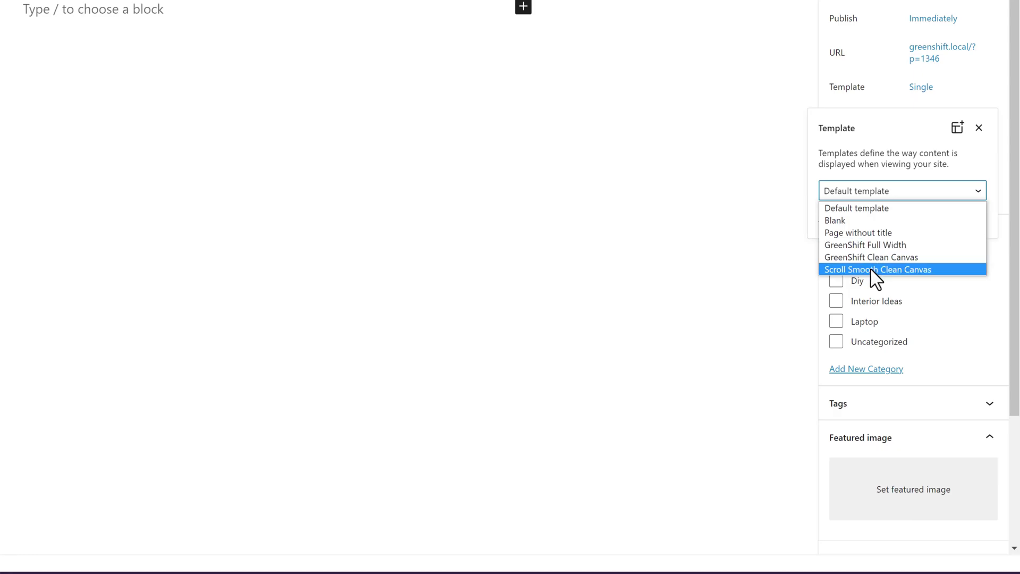
{"action": "left_click", "coordinate": [877, 154]}
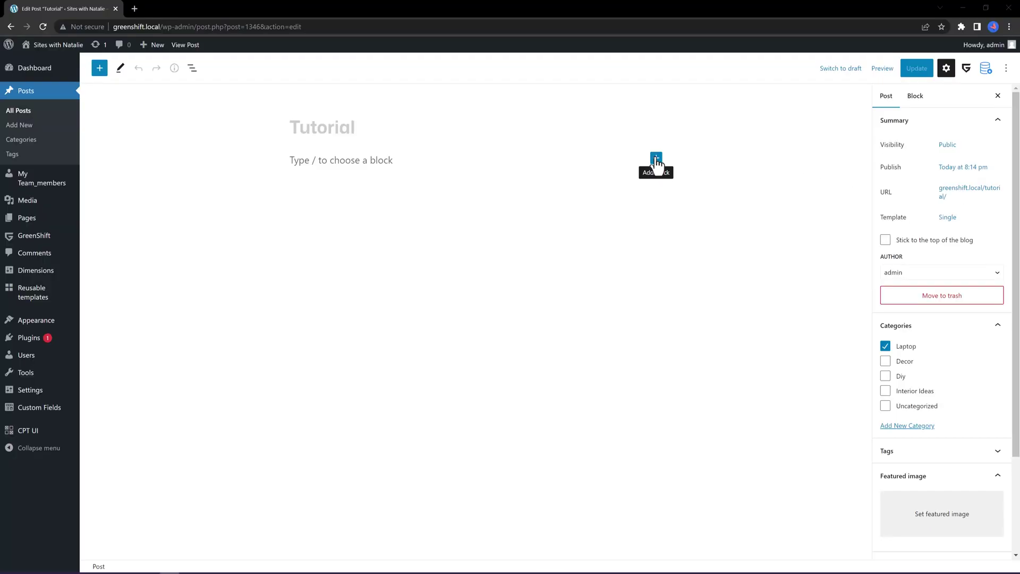
Insert a GreenShift Row block with a two-column layout into the post
{"action": "left_click", "coordinate": [656, 159]}
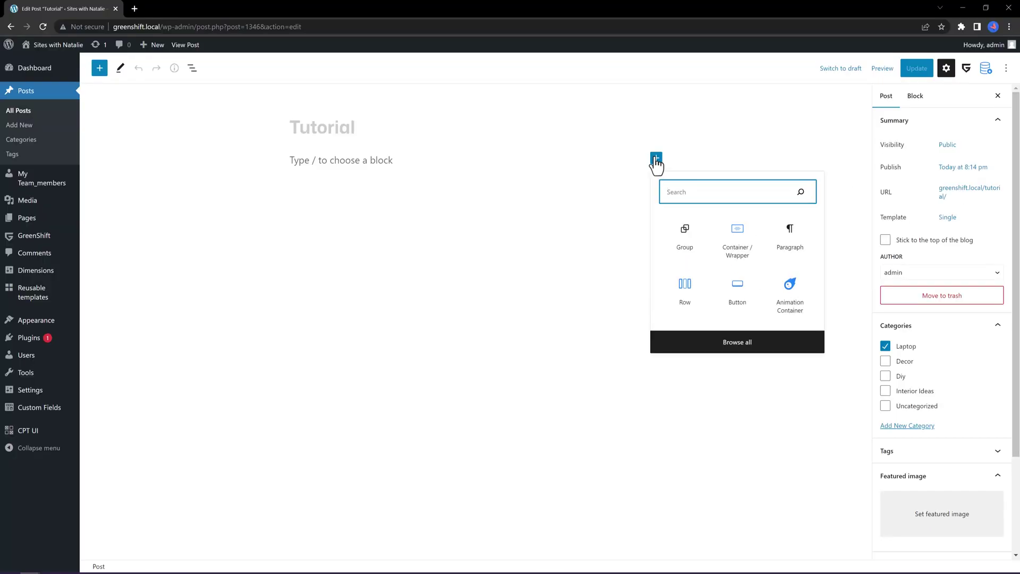
{"action": "left_click", "coordinate": [689, 305]}
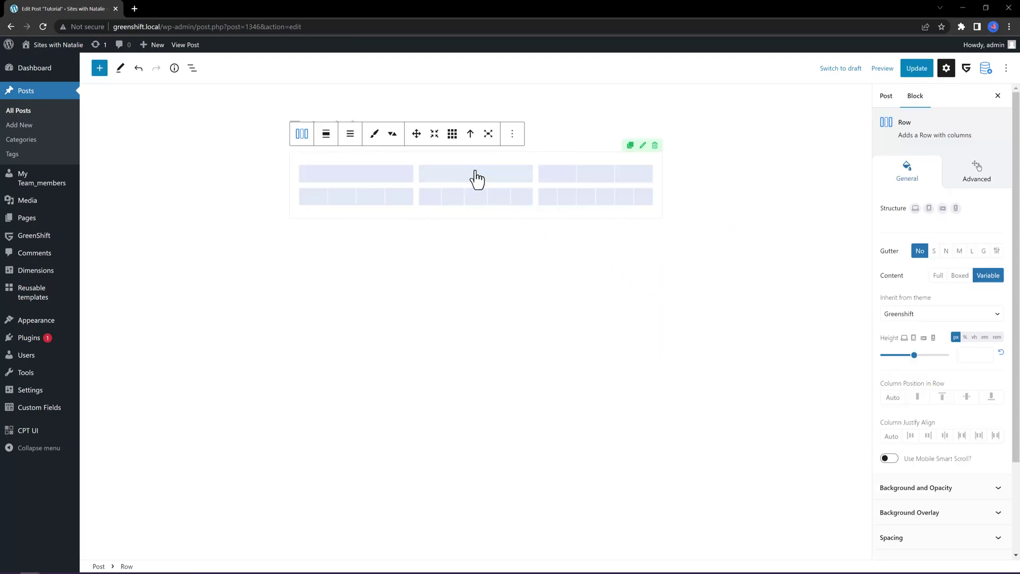
{"action": "left_click", "coordinate": [476, 178]}
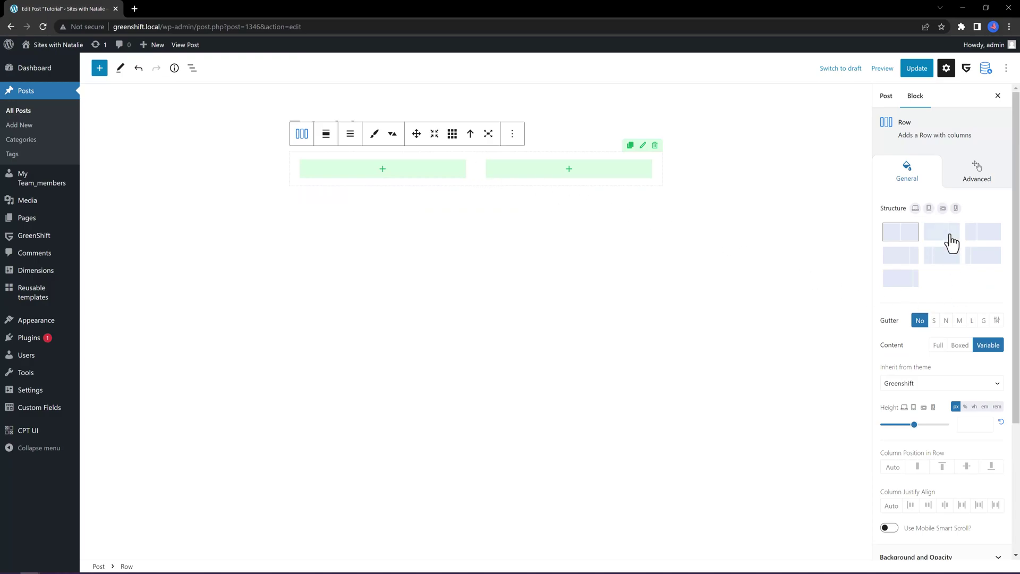
Set the row's second column width to 25% and save the post
{"action": "key", "text": "shift+alt+o"}
{"action": "left_click", "coordinate": [139, 140]}
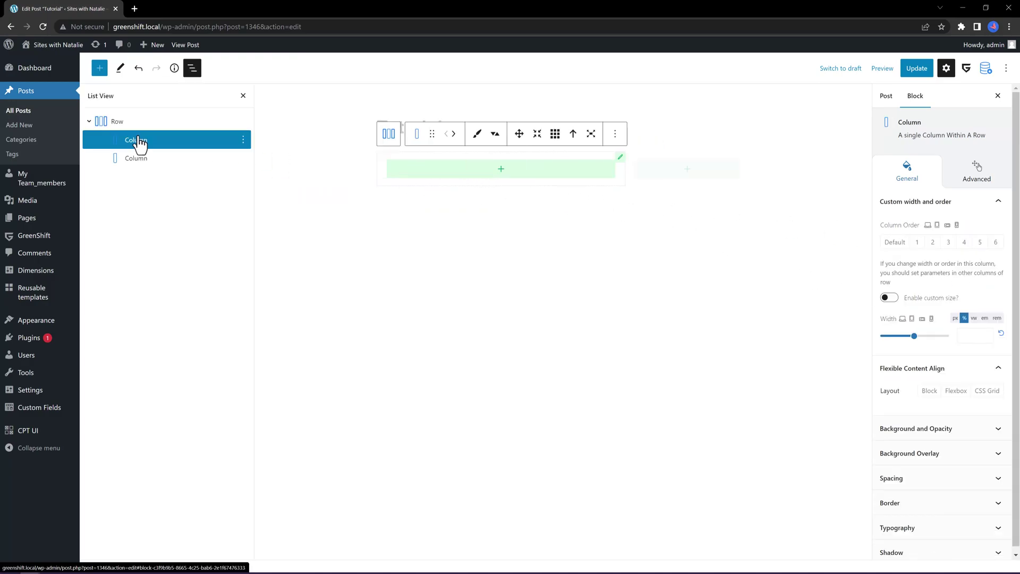
{"action": "left_click", "coordinate": [972, 336]}
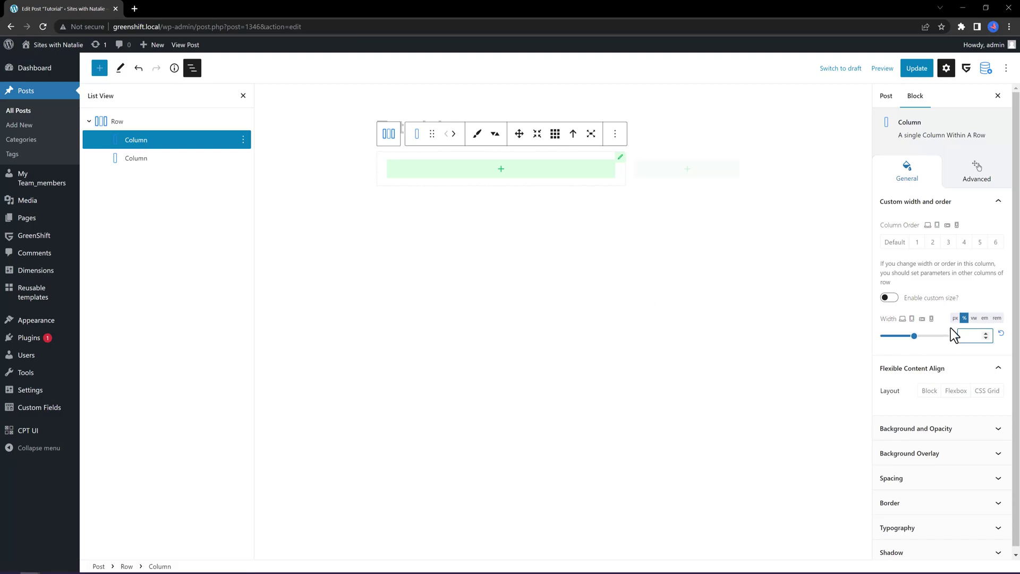
{"action": "left_click", "coordinate": [117, 121]}
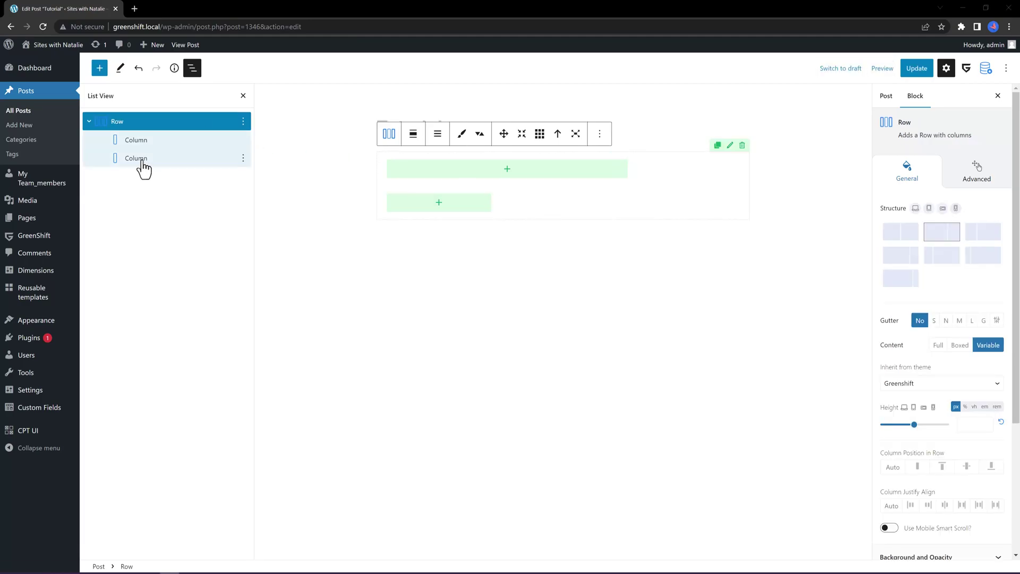
{"action": "left_click", "coordinate": [142, 159]}
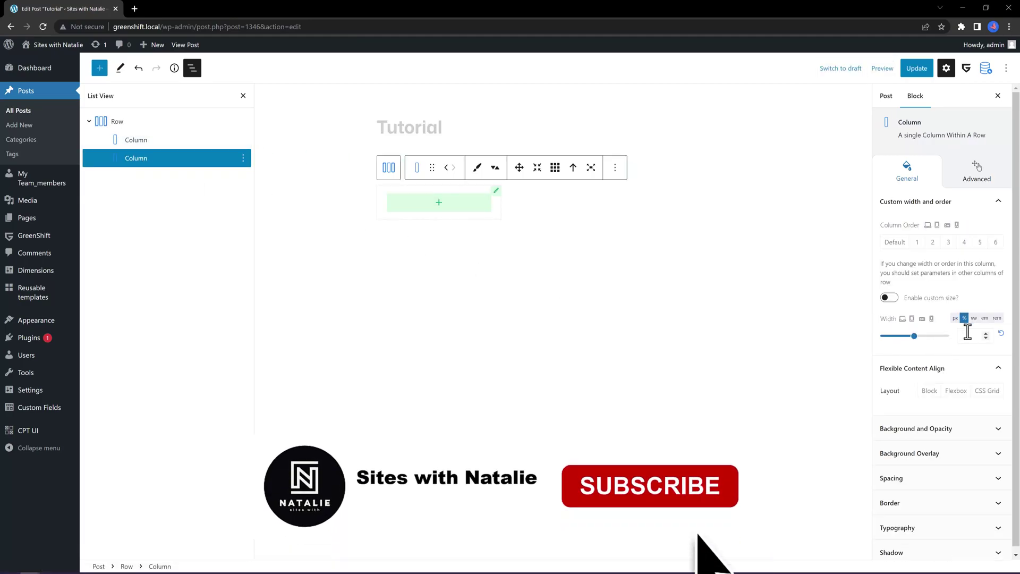
{"action": "left_click", "coordinate": [964, 332]}
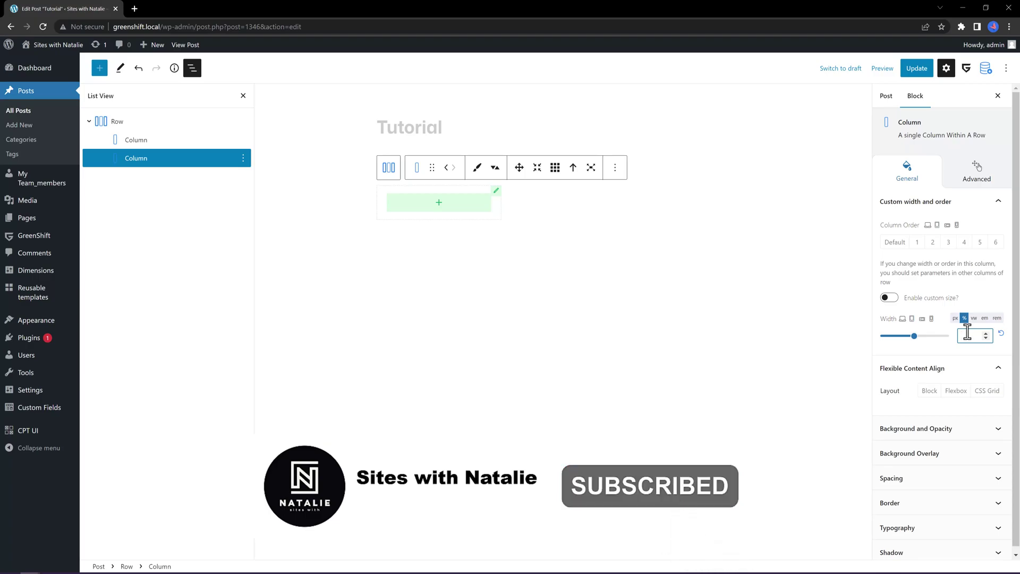
{"action": "type", "text": "25"}
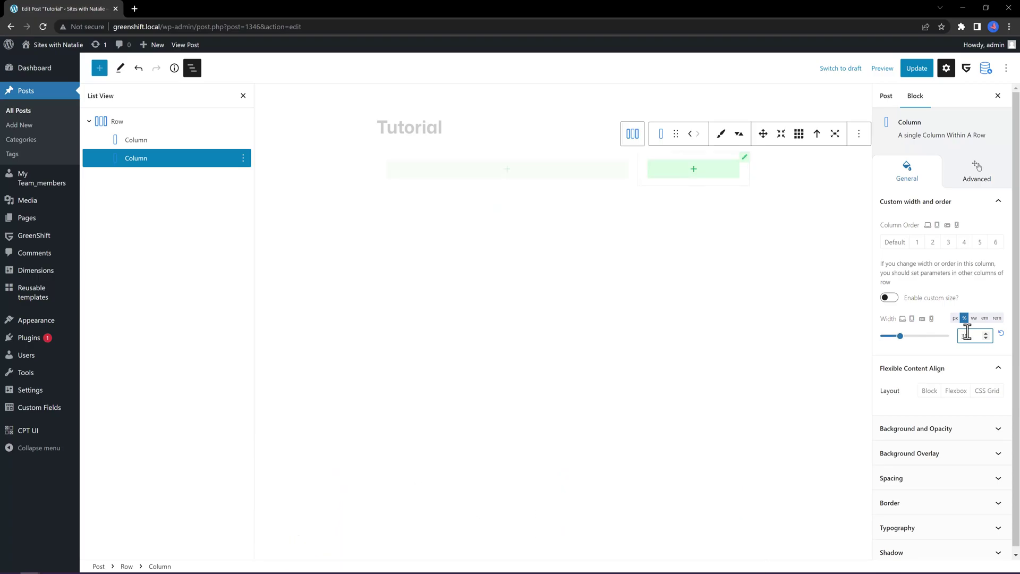
{"action": "left_click", "coordinate": [118, 122]}
{"action": "scroll", "coordinate": [902, 423], "scroll_direction": "down", "scroll_amount": 3}
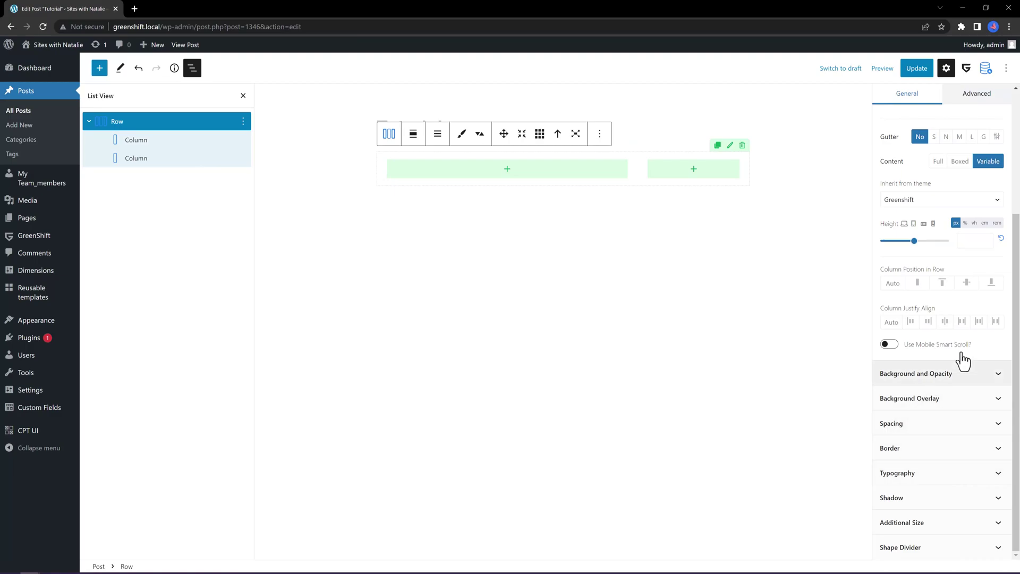
{"action": "left_click", "coordinate": [935, 372]}
{"action": "key", "text": "ctrl+s"}
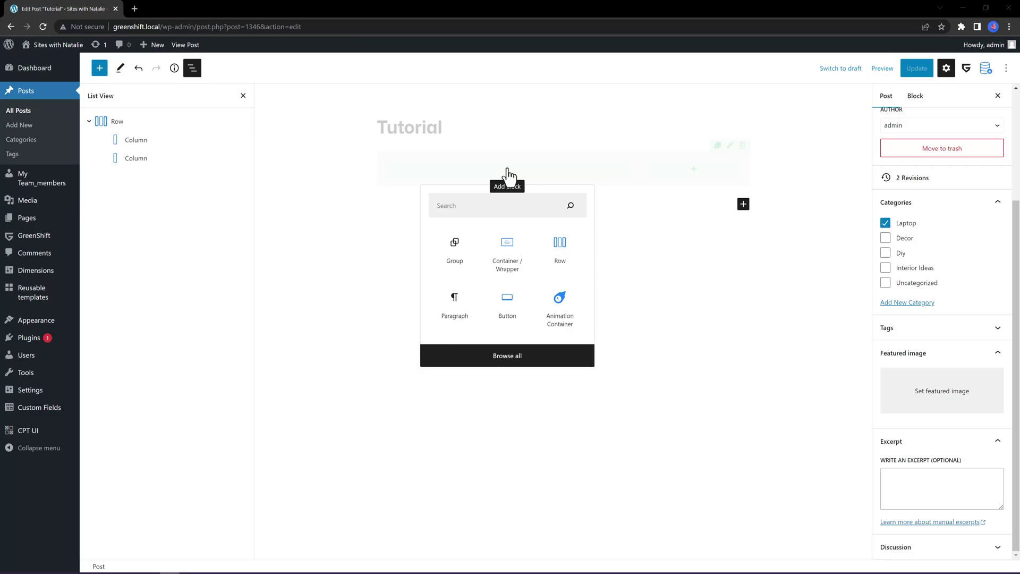
Add an Advanced Heading 'How Are you doing?' and an Advanced Text block below it, then save
{"action": "left_click", "coordinate": [478, 200]}
{"action": "type", "text": "adva ced"}
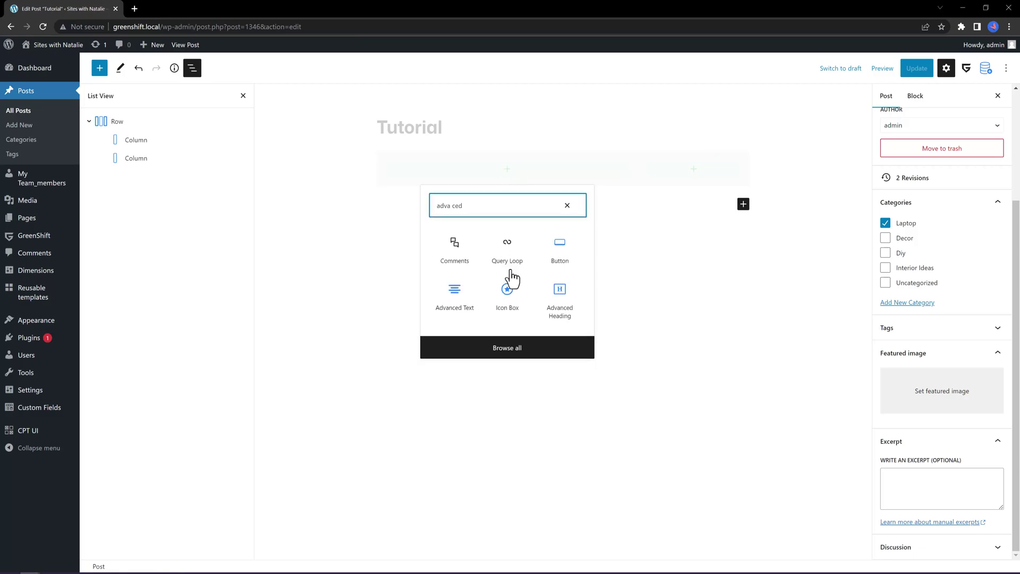
{"action": "left_click", "coordinate": [565, 310]}
{"action": "type", "text": "How Are you doing?"}
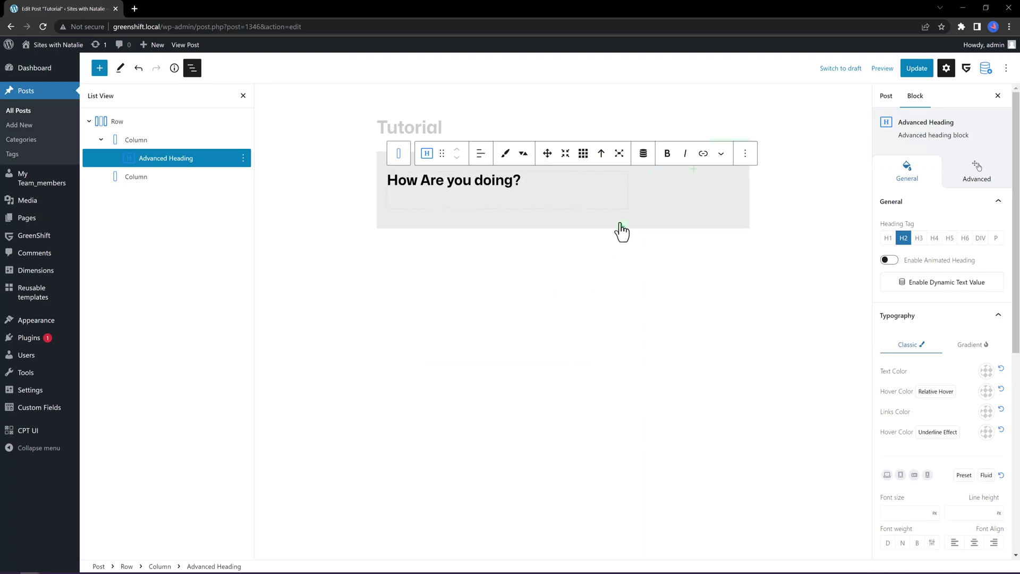
{"action": "left_click", "coordinate": [620, 234]}
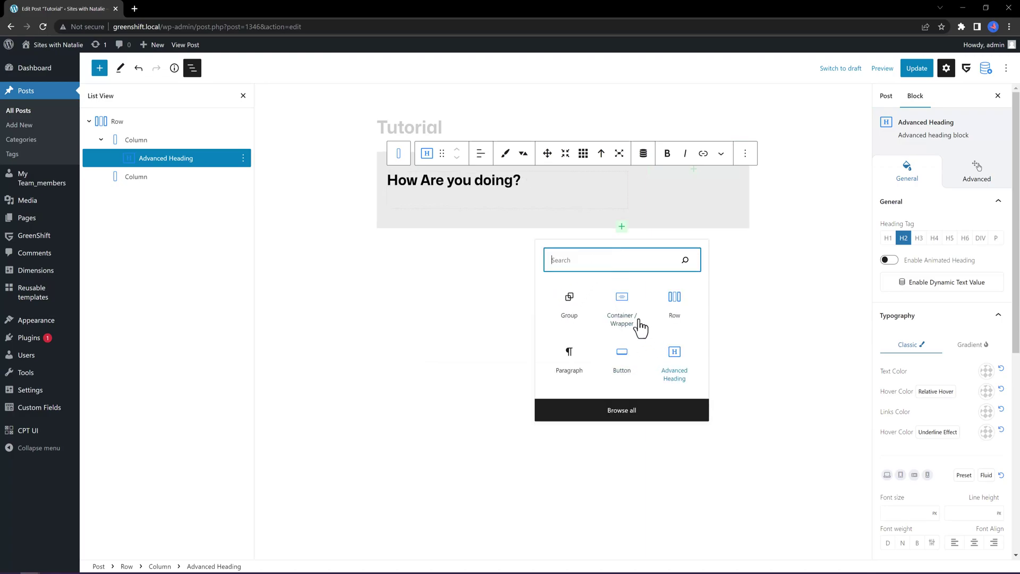
{"action": "left_click", "coordinate": [637, 322]}
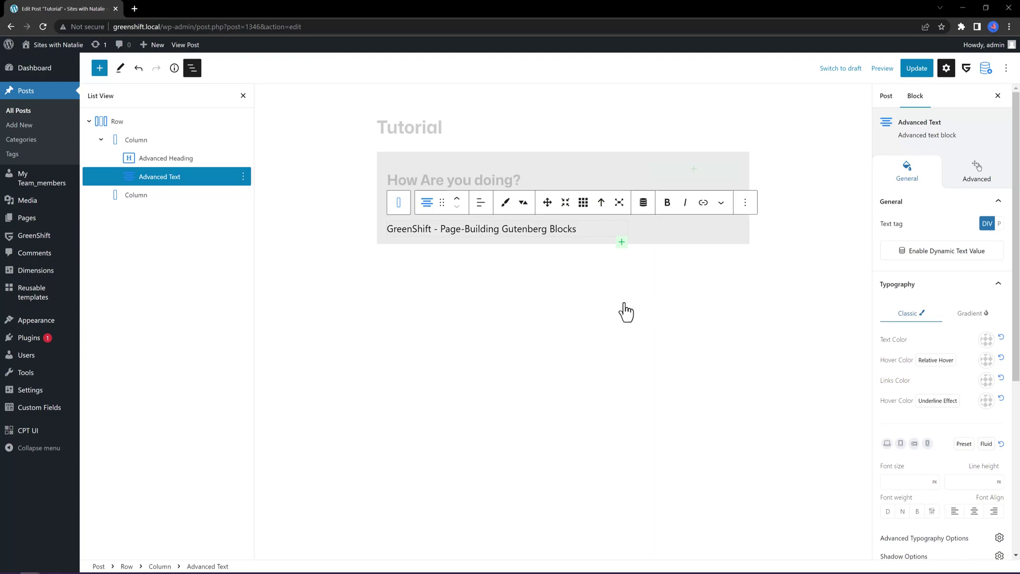
{"action": "key", "text": "ctrl+s"}
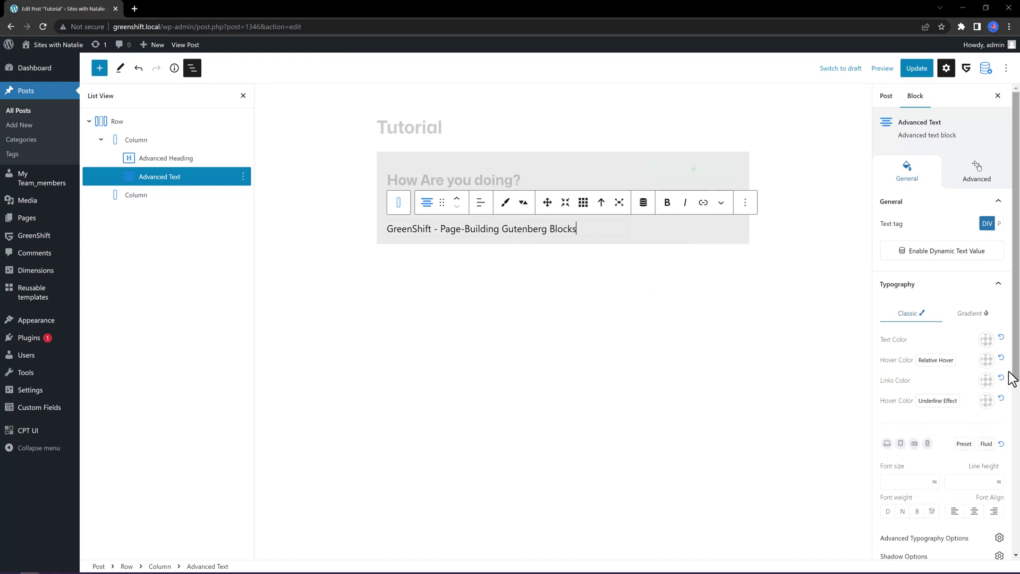
Replace the text block's default content with pasted Lorem ipsum paragraph text
{"action": "left_click_drag", "start_coordinate": [1016, 374], "coordinate": [1004, 555]}
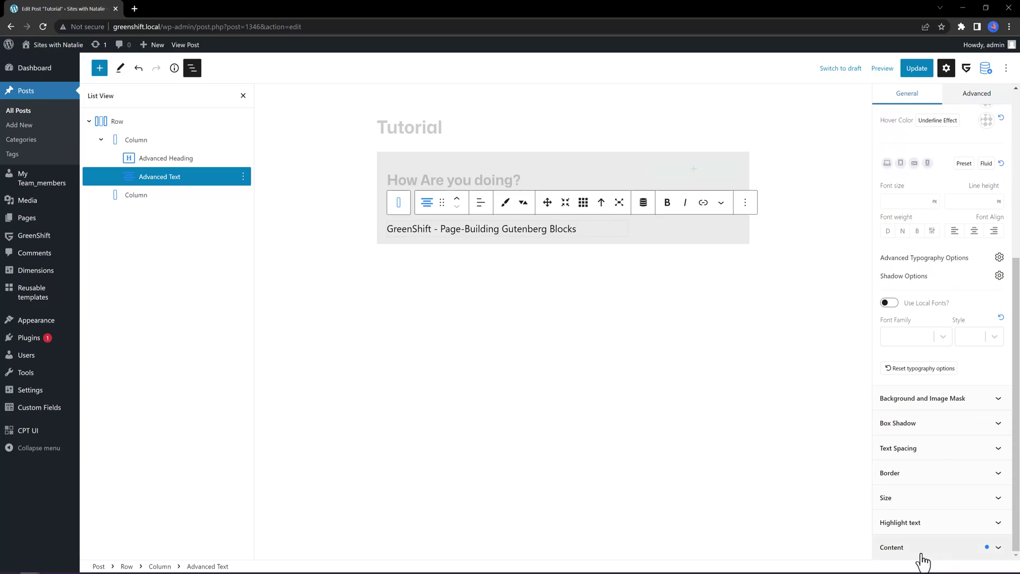
{"action": "left_click", "coordinate": [919, 552]}
{"action": "left_click_drag", "start_coordinate": [886, 495], "coordinate": [951, 505]}
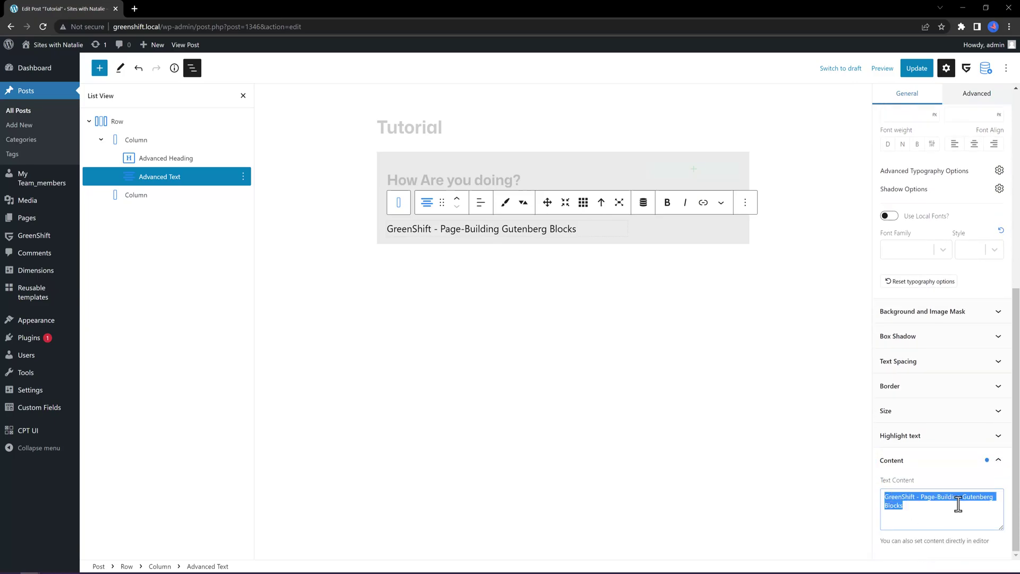
{"action": "type", "text": "Paragraphs Lorem ipsum dolor sit amet, consectetuer adipiscing elit. Donec odio. Quisque volutpat mattis eros. Nullam malesuada erat ut turpis. Suspendisse urna nibh, viverra non, semper suscipit, posuere a, pede. Donec nec justo eget felis facilisis fermentum. Aliquam porttitor mauris sit amet orci. Aenean dignissim pellentesque felis. Morbi in sem quis dui placerat ornare. Pellentesque odio nisi, euismod in, pharetra a, ultricies in, diam. Sed arcu. Cras consequat. Praesent dapibus, neque id cursus faucibus, tortor neque egestas auguae, eu vulputate magna eros eu erat. Aliquam erat volutpat. Nam dui mi, tincidunt quis, accumsan porttitor, facilisis luctus, metus. Phasellus ultrices nulla quis nibh. Quisque a lectus. Donec consectetuer ligula vulputate sem tristique cursus. Nam nulla quam, gravida non, commodo a, sodales sit amet, nisi."}
Duplicate the 'How Are you doing?' heading and move the copy below the paragraph
{"action": "left_click", "coordinate": [478, 180]}
{"action": "left_click", "coordinate": [743, 154]}
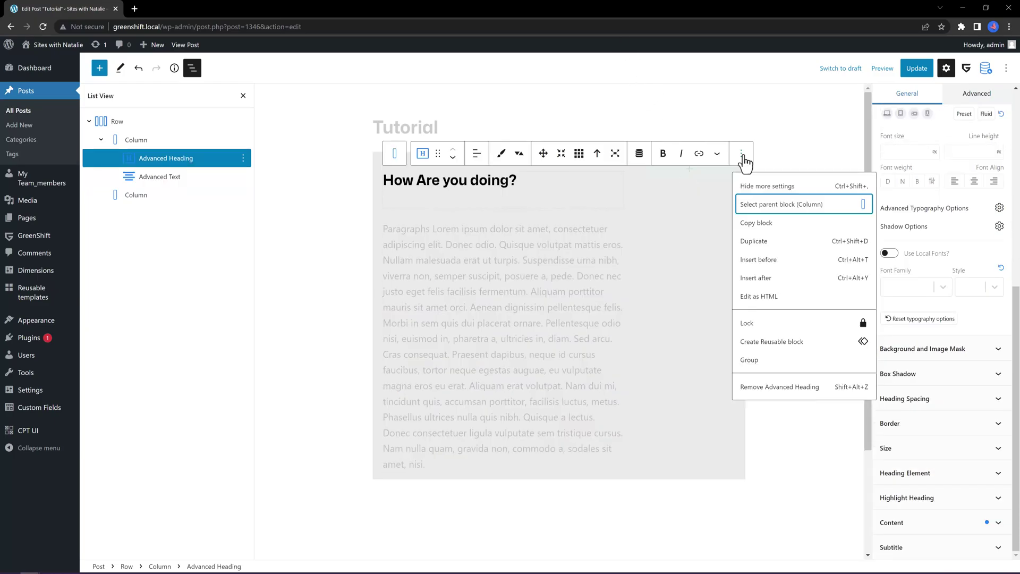
{"action": "left_click", "coordinate": [759, 241]}
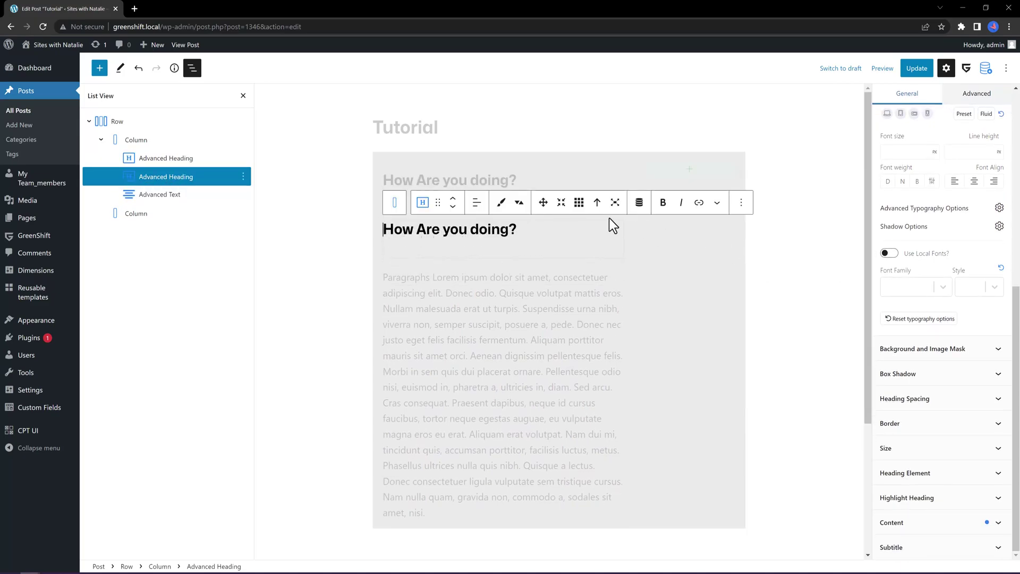
{"action": "left_click", "coordinate": [453, 208]}
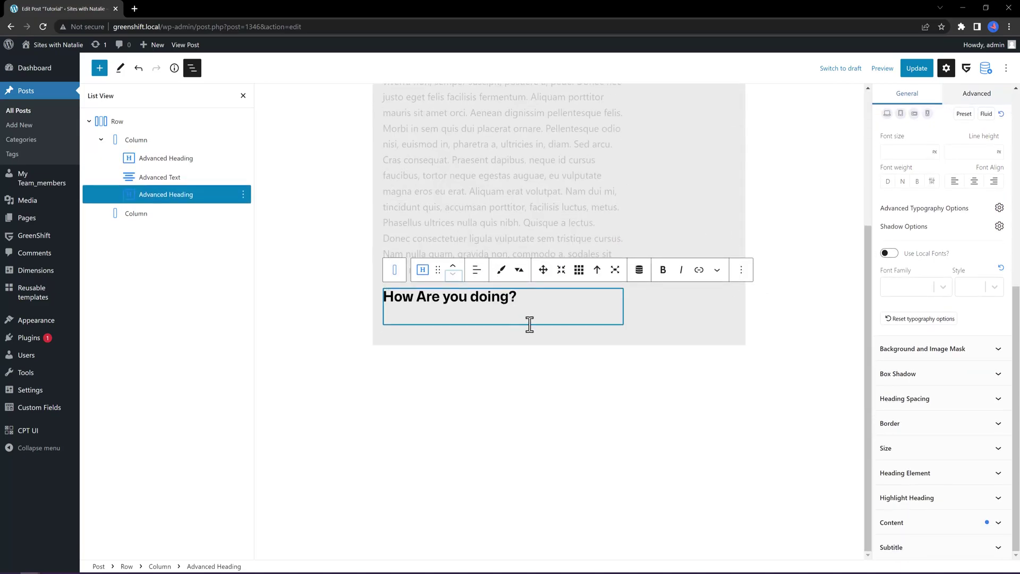
{"action": "left_click", "coordinate": [765, 181]}
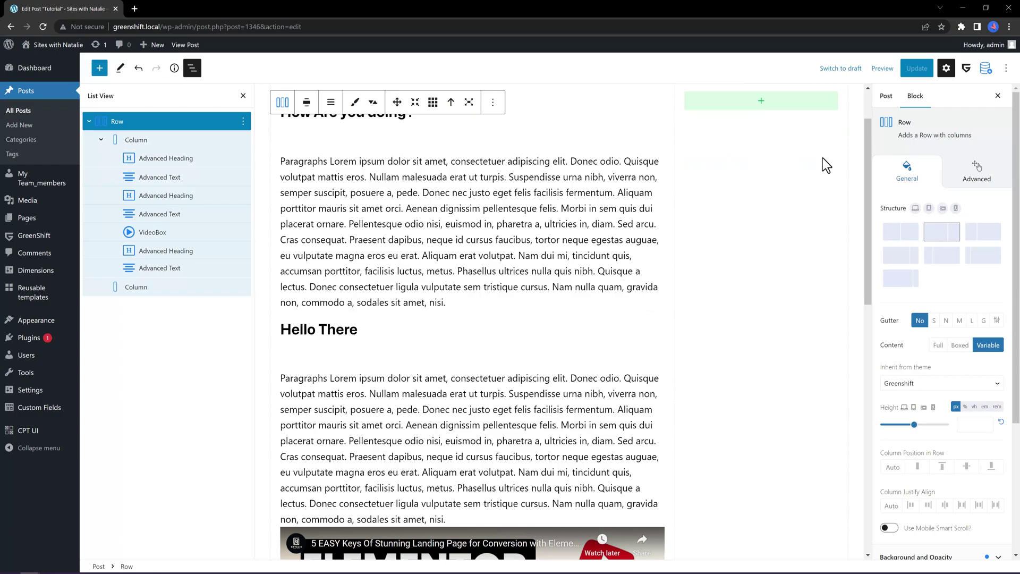
Insert a Table of Content block in the Row's second column listing the post's headings
{"action": "left_click_drag", "start_coordinate": [866, 180], "coordinate": [859, 107]}
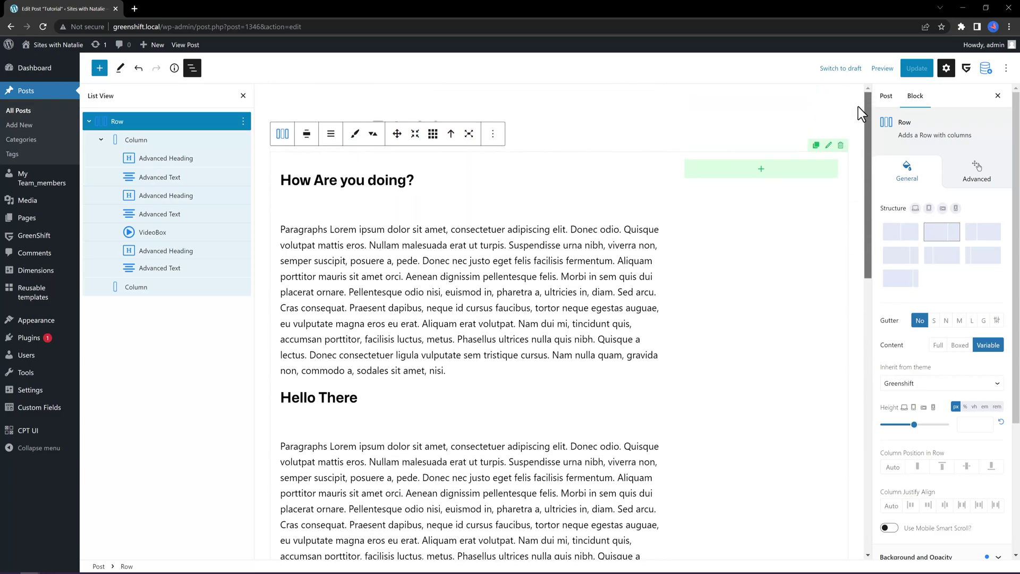
{"action": "left_click", "coordinate": [761, 170]}
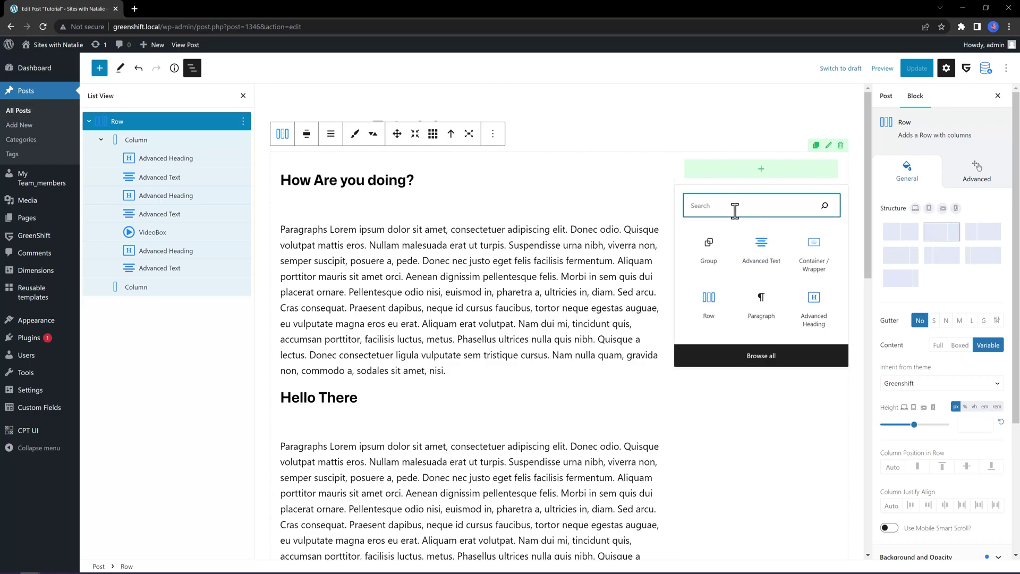
{"action": "type", "text": "Table"}
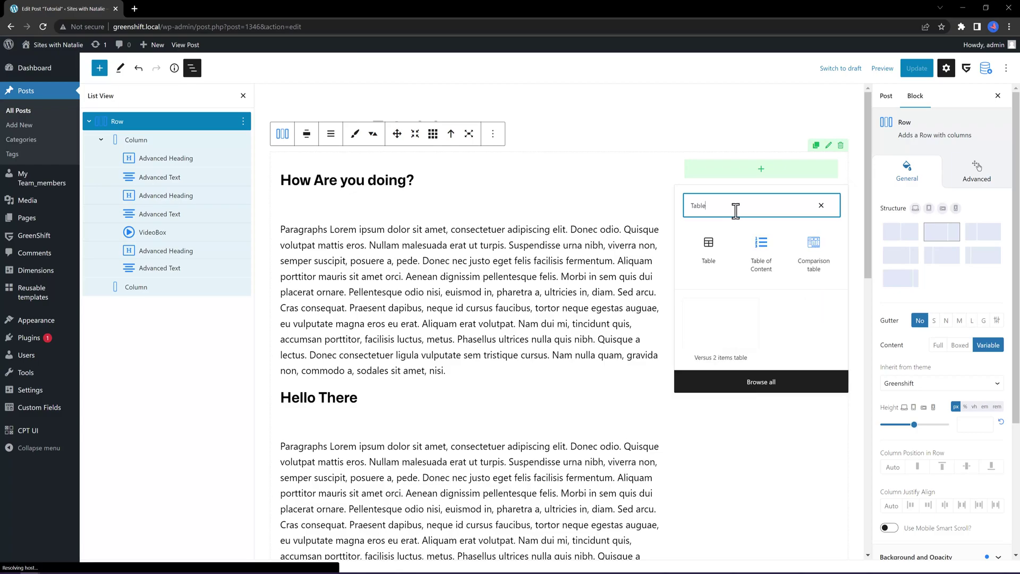
{"action": "type", "text": " of conten"}
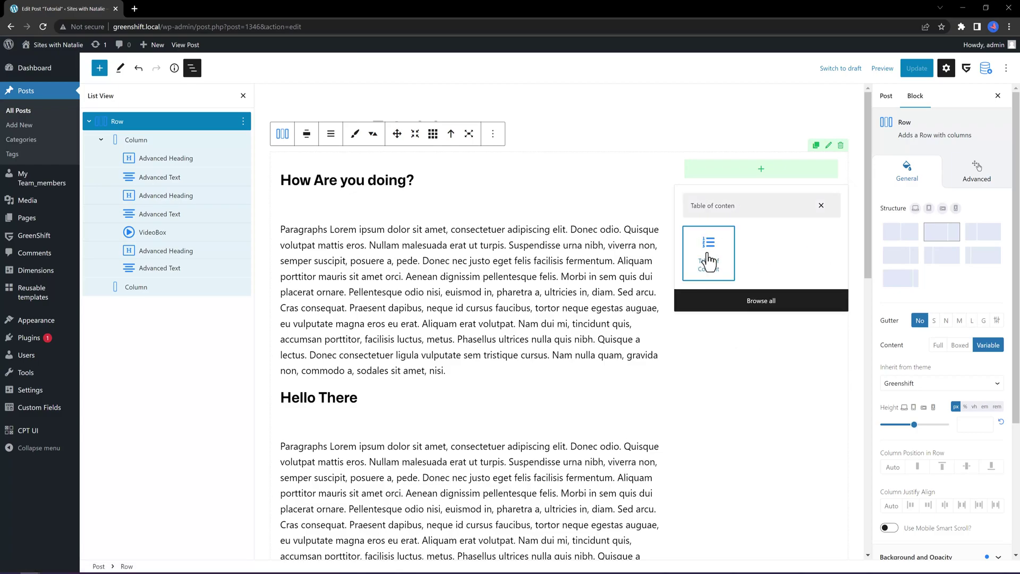
{"action": "left_click", "coordinate": [709, 260]}
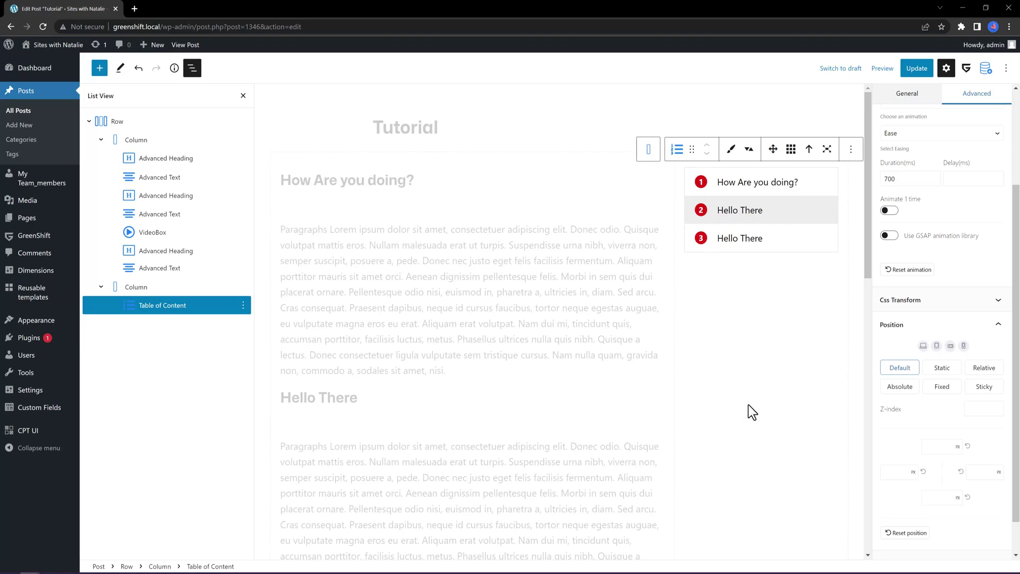
Make the Table of Content block sticky with a 5 px top offset and z-index 10
{"action": "scroll", "coordinate": [934, 199], "scroll_direction": "up", "scroll_amount": 5}
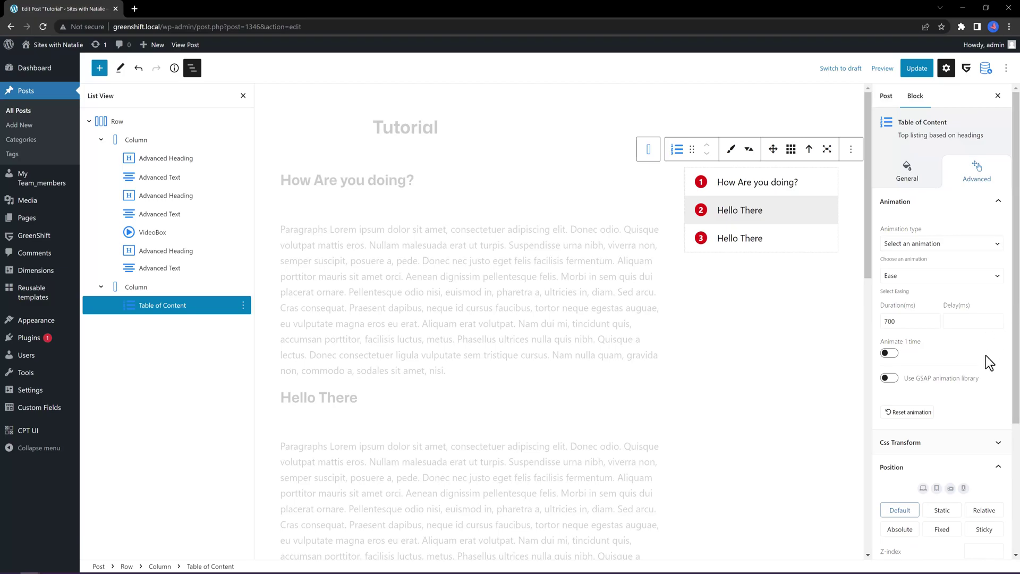
{"action": "scroll", "coordinate": [986, 356], "scroll_direction": "down", "scroll_amount": 3}
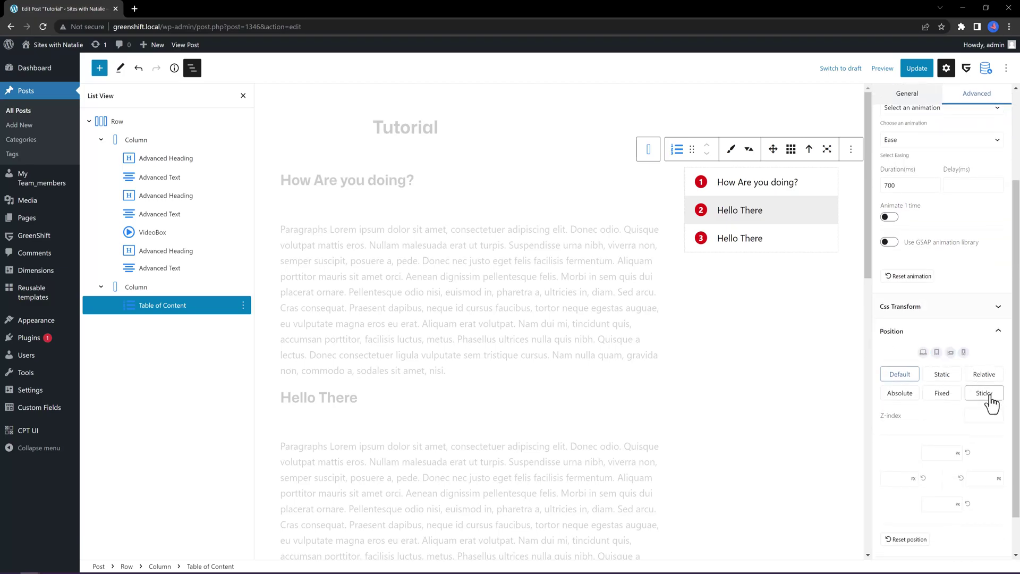
{"action": "left_click", "coordinate": [989, 397]}
{"action": "left_click", "coordinate": [942, 452]}
{"action": "type", "text": "5"}
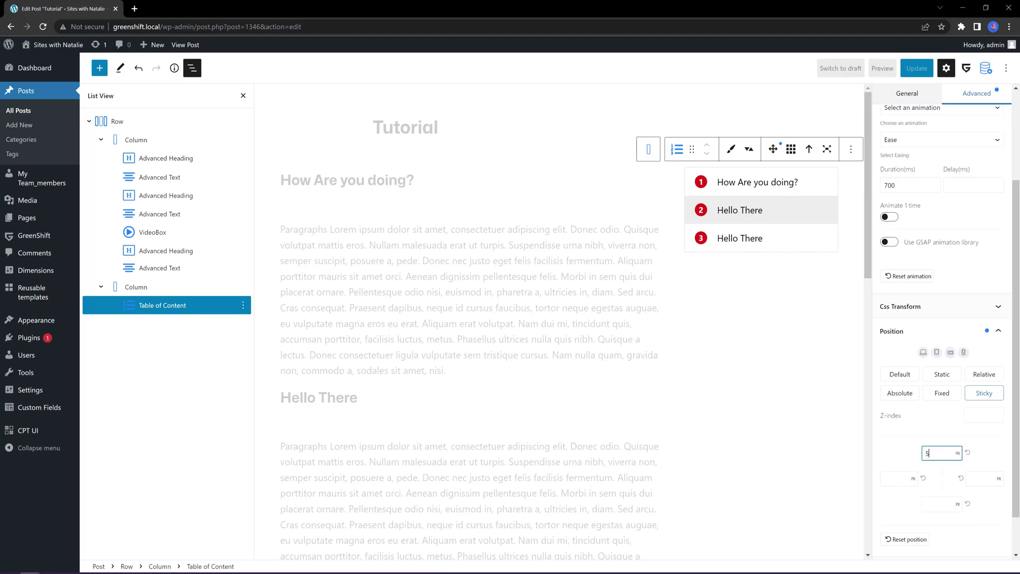
{"action": "left_click", "coordinate": [983, 416]}
{"action": "type", "text": "10"}
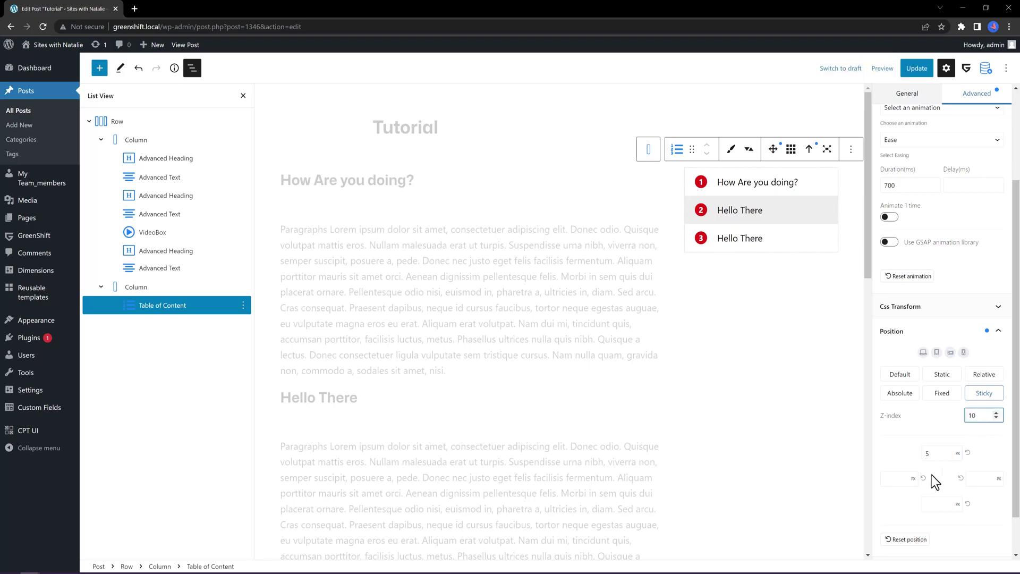
{"action": "scroll", "coordinate": [945, 422], "scroll_direction": "down", "scroll_amount": 1}
{"action": "scroll", "coordinate": [945, 422], "scroll_direction": "up", "scroll_amount": 4}
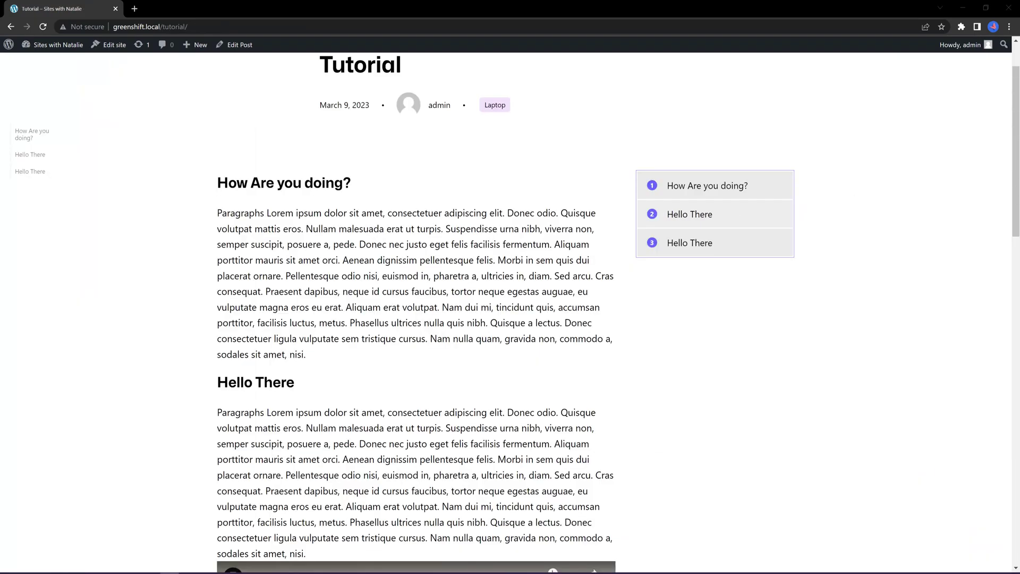
{"action": "scroll", "coordinate": [1015, 227], "scroll_direction": "down", "scroll_amount": 1}
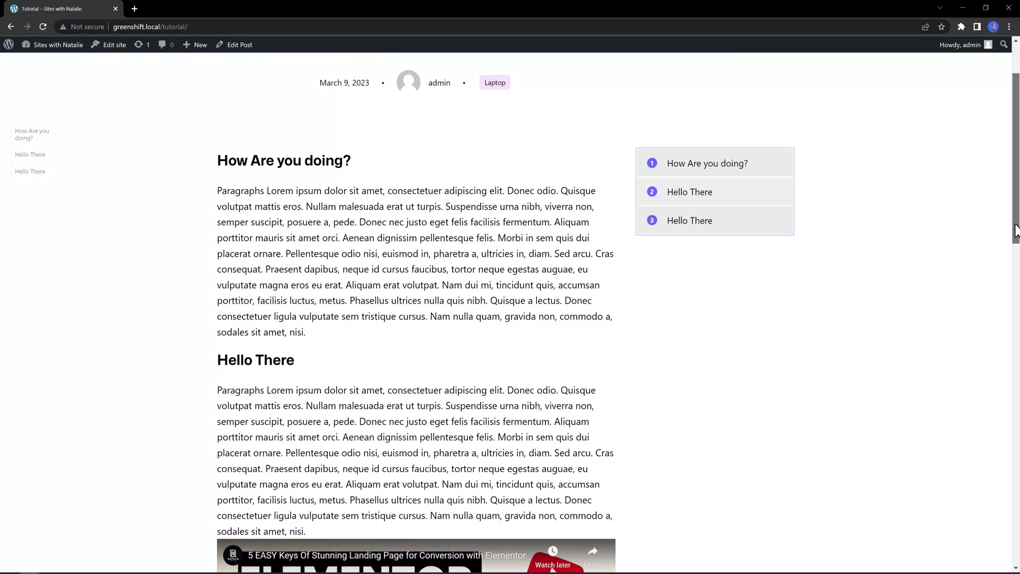
{"action": "left_click_drag", "start_coordinate": [1015, 233], "coordinate": [1002, 376]}
{"action": "scroll", "coordinate": [971, 262], "scroll_direction": "down", "scroll_amount": 1}
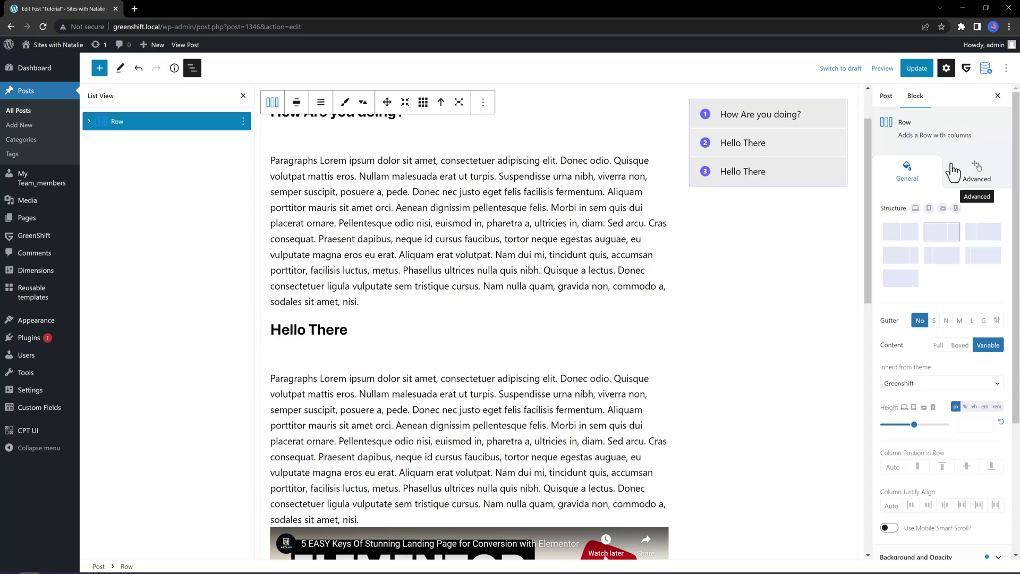
Switch the editor to the mobile preview
{"action": "left_click", "coordinate": [955, 208]}
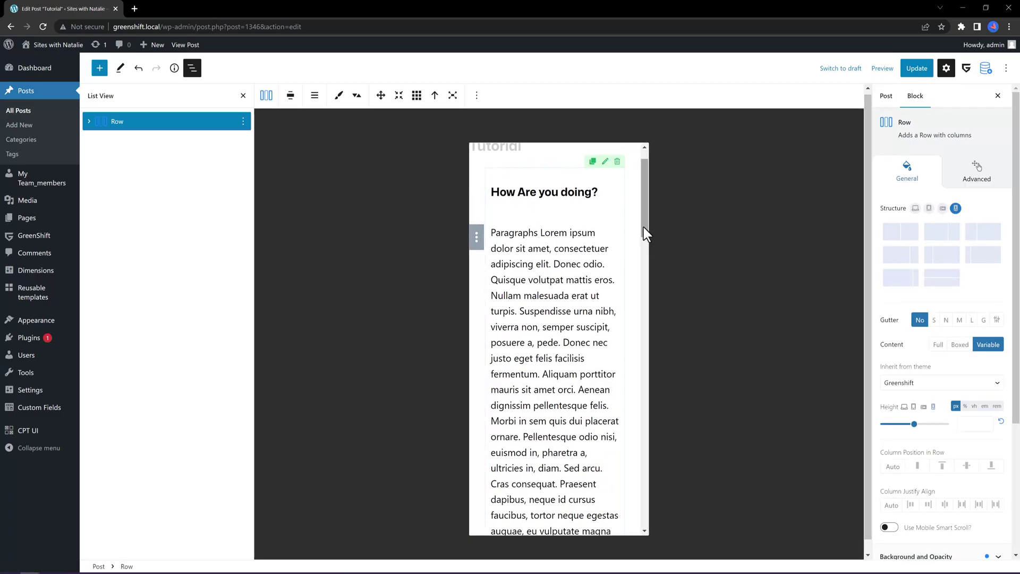
{"action": "left_click_drag", "start_coordinate": [642, 227], "coordinate": [668, 447]}
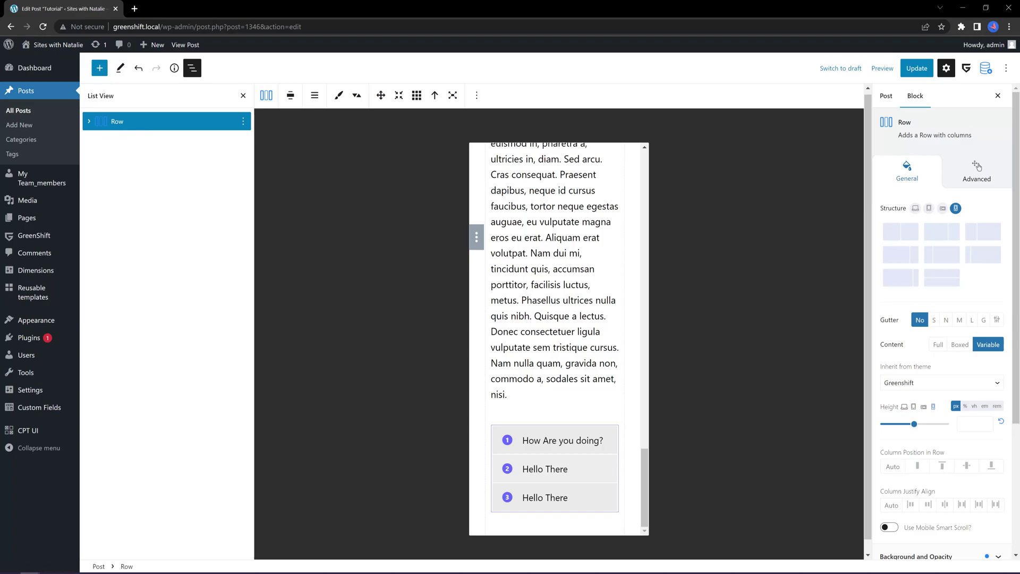
{"action": "scroll", "coordinate": [978, 166], "scroll_direction": "down", "scroll_amount": 4}
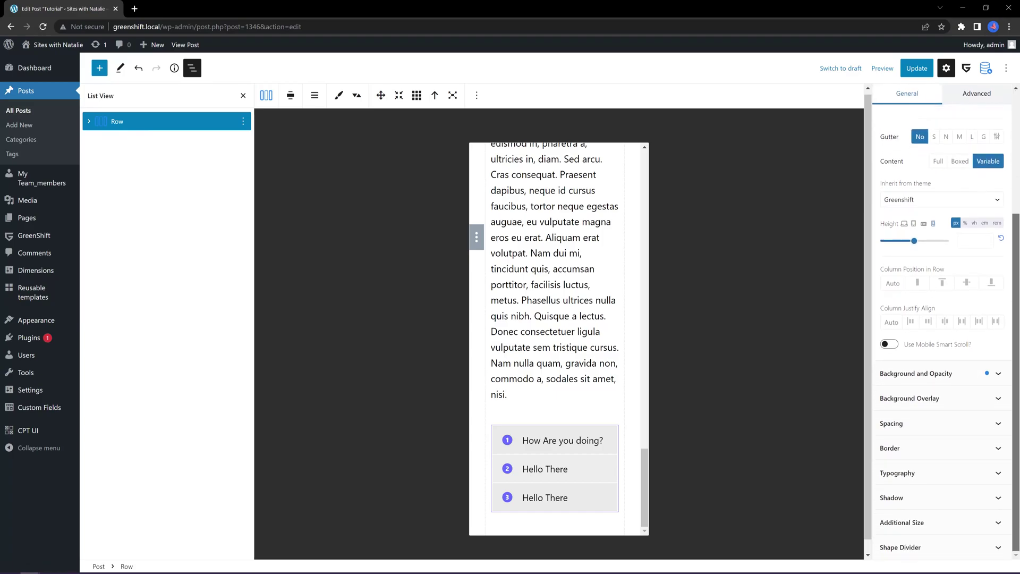
{"action": "scroll", "coordinate": [977, 175], "scroll_direction": "up", "scroll_amount": 4}
Turn on Hide on Mobile for the Row in its Advanced responsive settings
{"action": "left_click", "coordinate": [983, 175]}
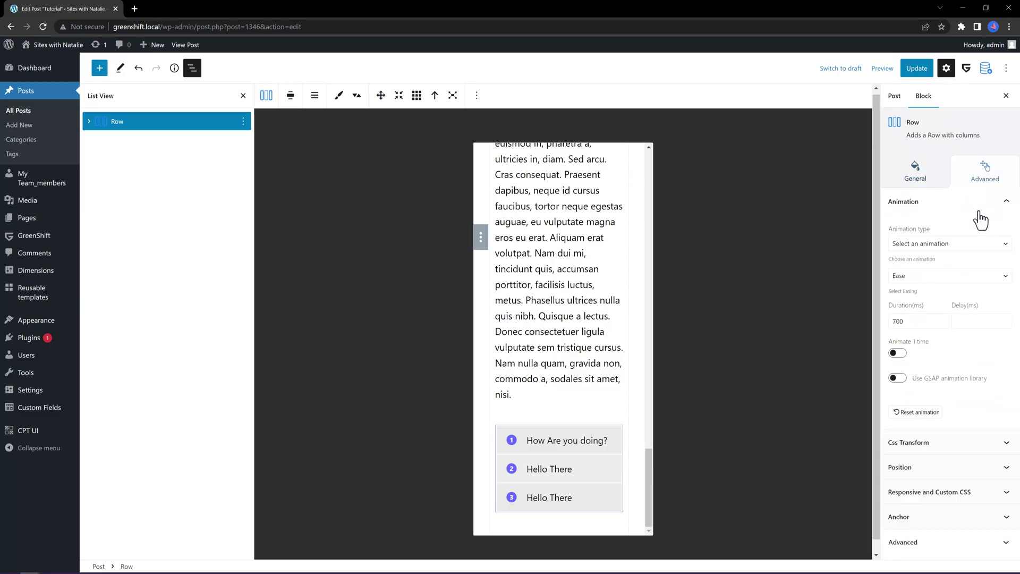
{"action": "left_click", "coordinate": [944, 496]}
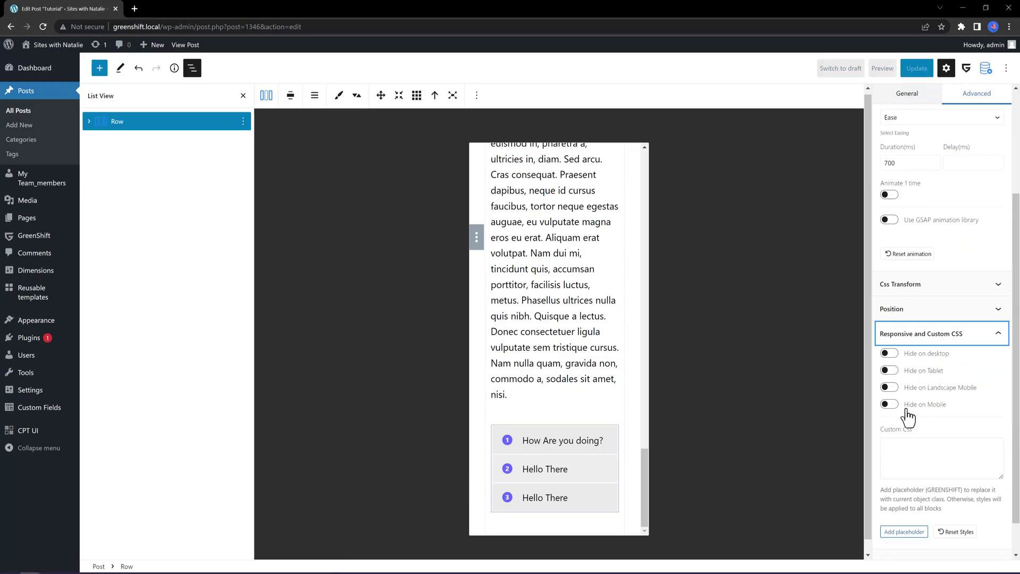
{"action": "left_click", "coordinate": [889, 405]}
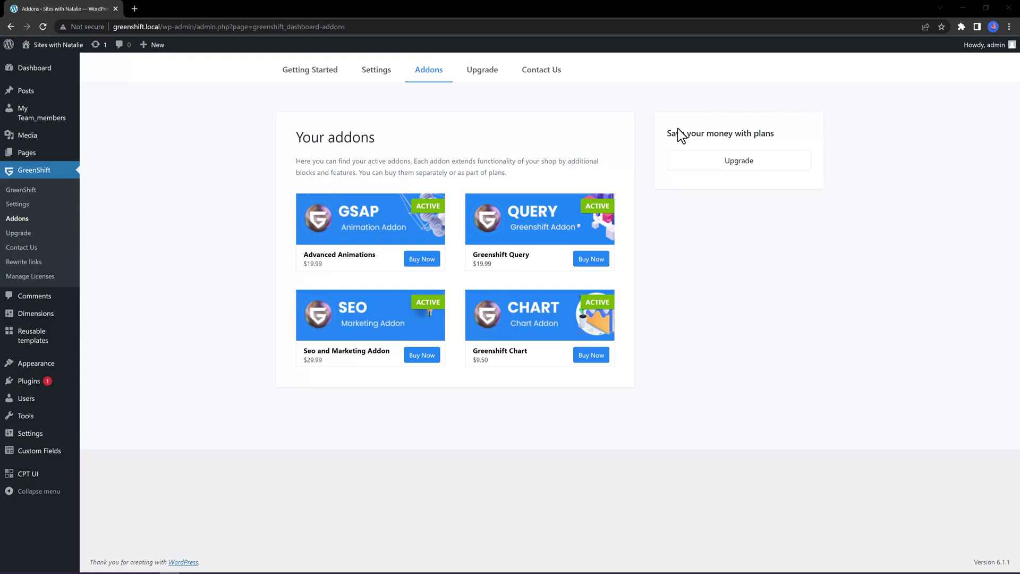
Open the Tutorial post for editing from the posts list
{"action": "mouse_move", "coordinate": [566, 207]}
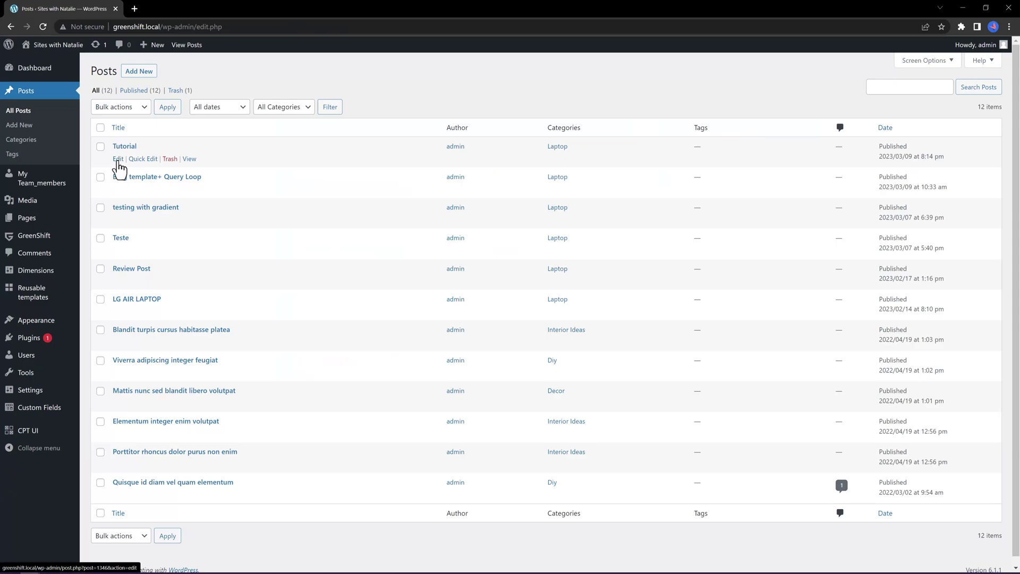
{"action": "left_click", "coordinate": [118, 159]}
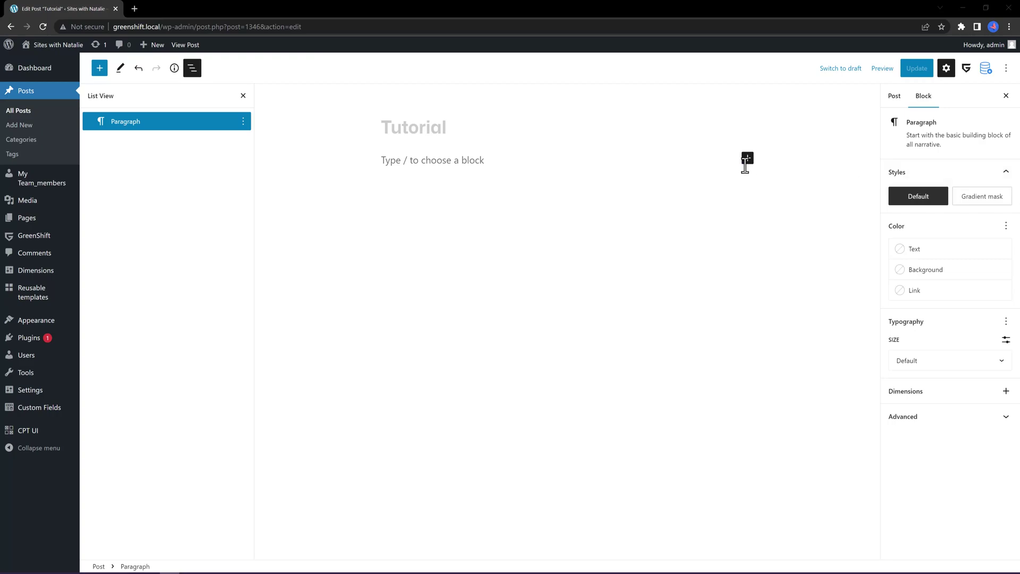
Add a full-width Container / Wrapper holding a Cover block with the sofa photo
{"action": "left_click", "coordinate": [748, 160]}
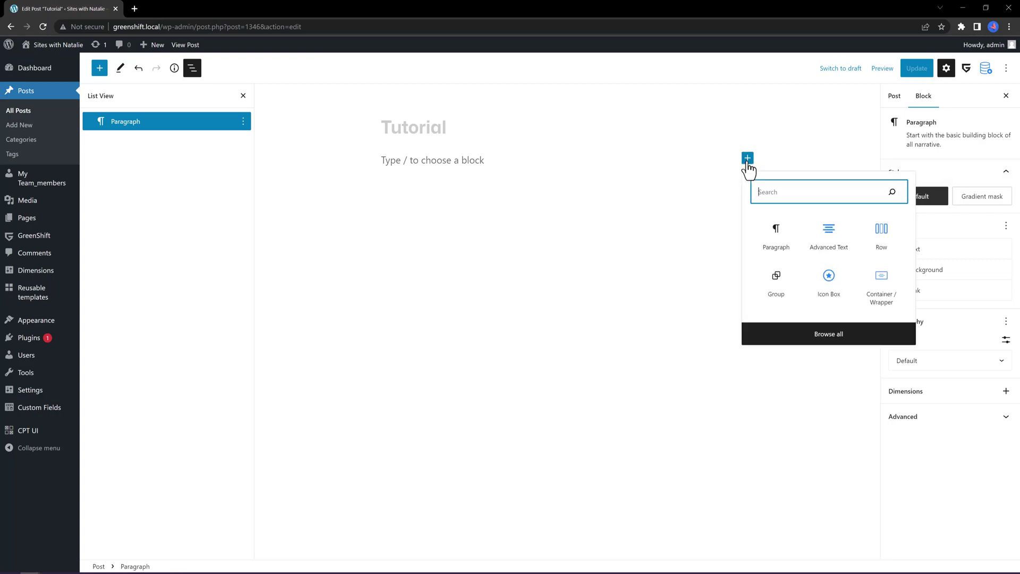
{"action": "left_click", "coordinate": [883, 296]}
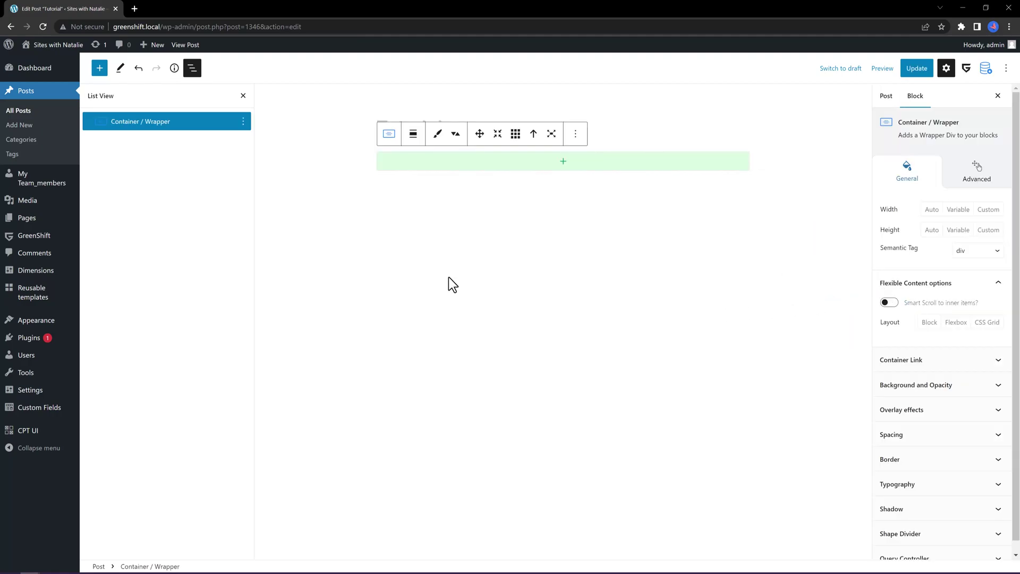
{"action": "left_click", "coordinate": [553, 182]}
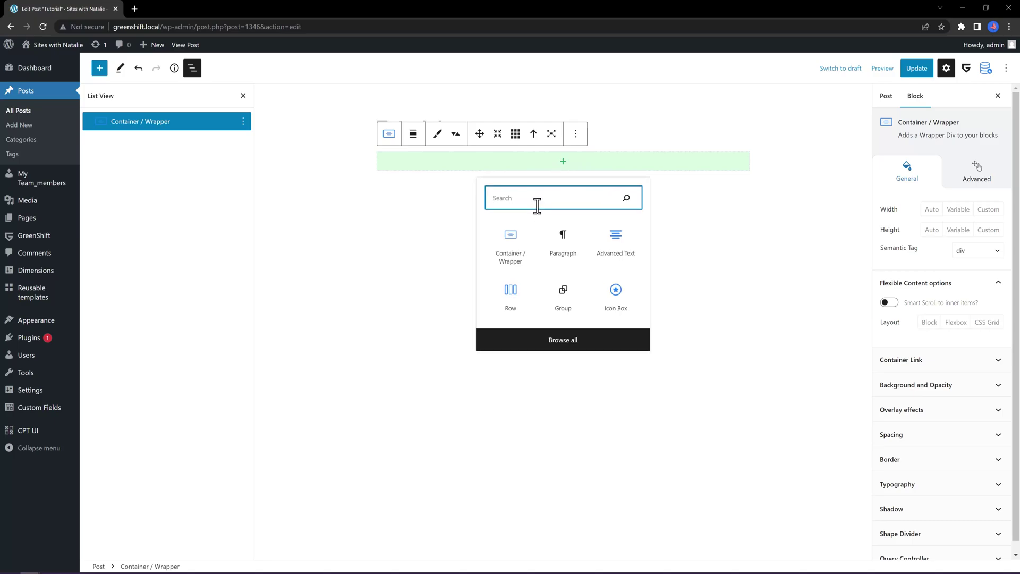
{"action": "type", "text": "cover"}
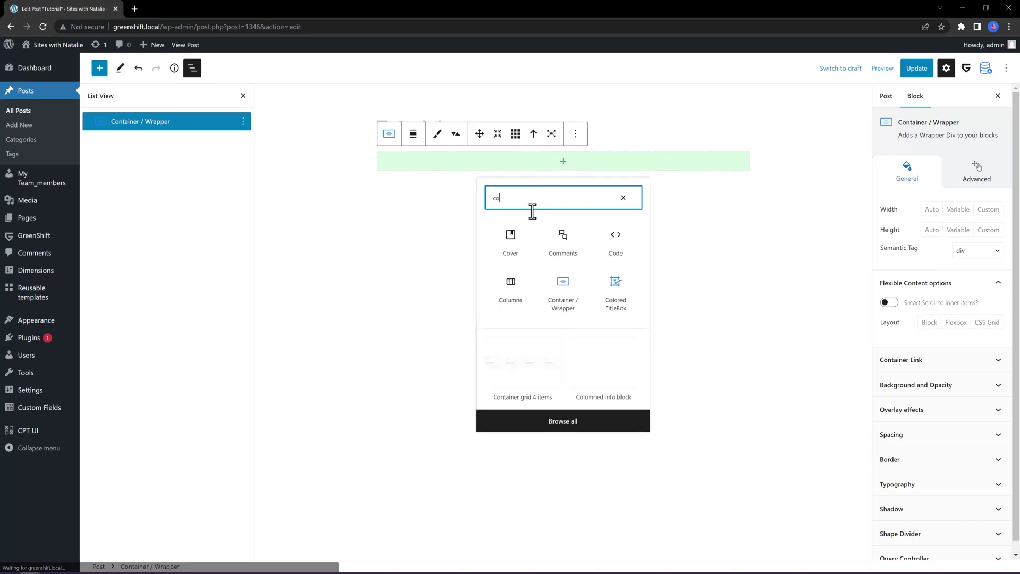
{"action": "left_click", "coordinate": [511, 235]}
{"action": "left_click", "coordinate": [453, 215]}
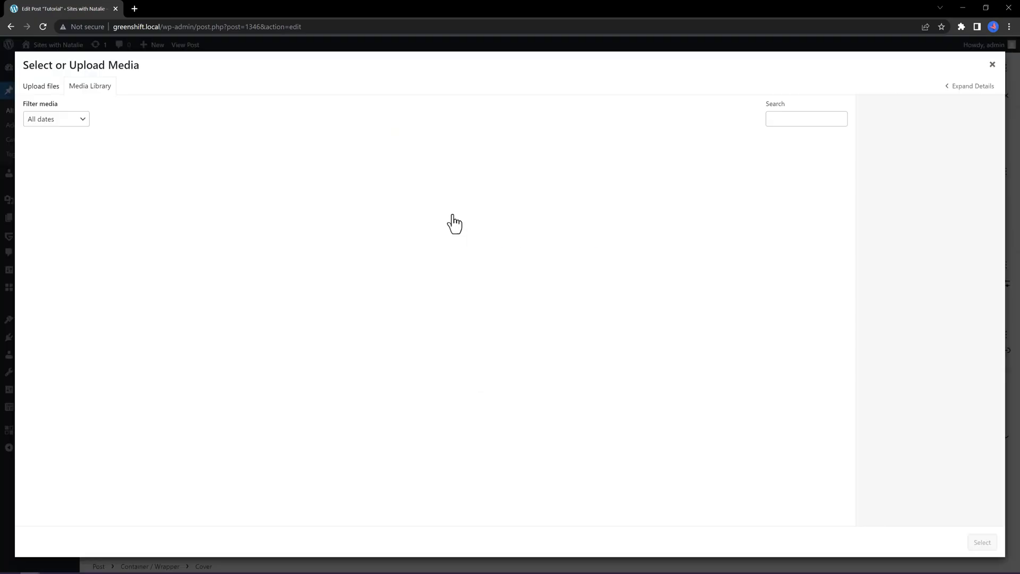
{"action": "left_click", "coordinate": [207, 244]}
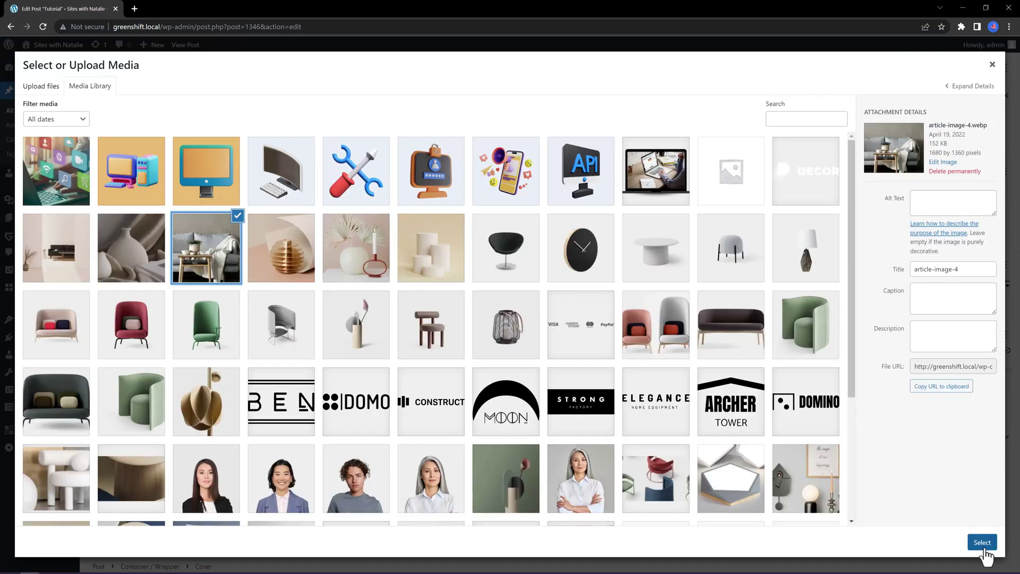
{"action": "left_click", "coordinate": [981, 542]}
{"action": "left_click", "coordinate": [409, 135]}
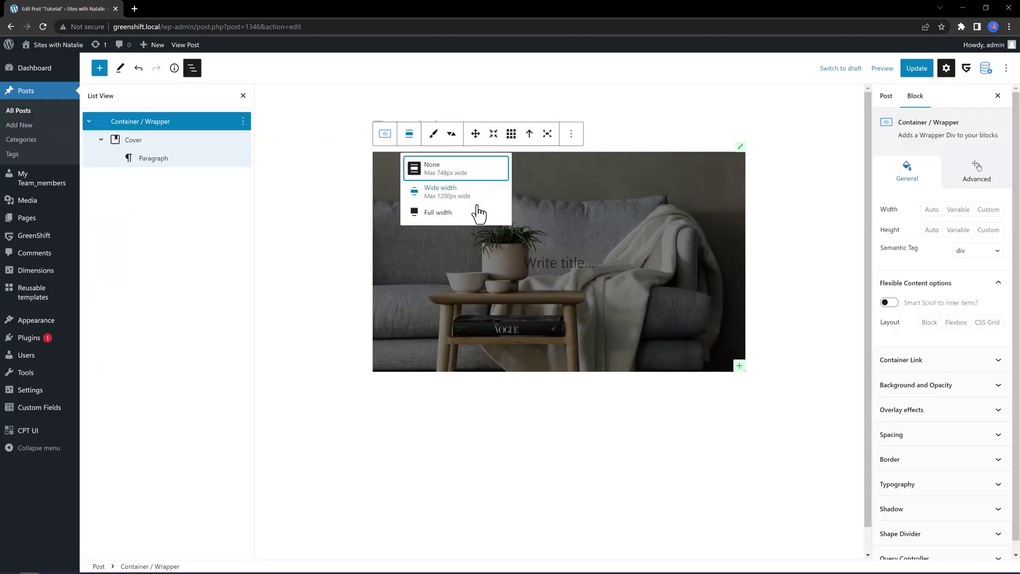
{"action": "left_click", "coordinate": [448, 213]}
Paste the cover title 'Lets Share with You', sized Fluid xLarge (H1) in white
{"action": "left_click", "coordinate": [522, 264]}
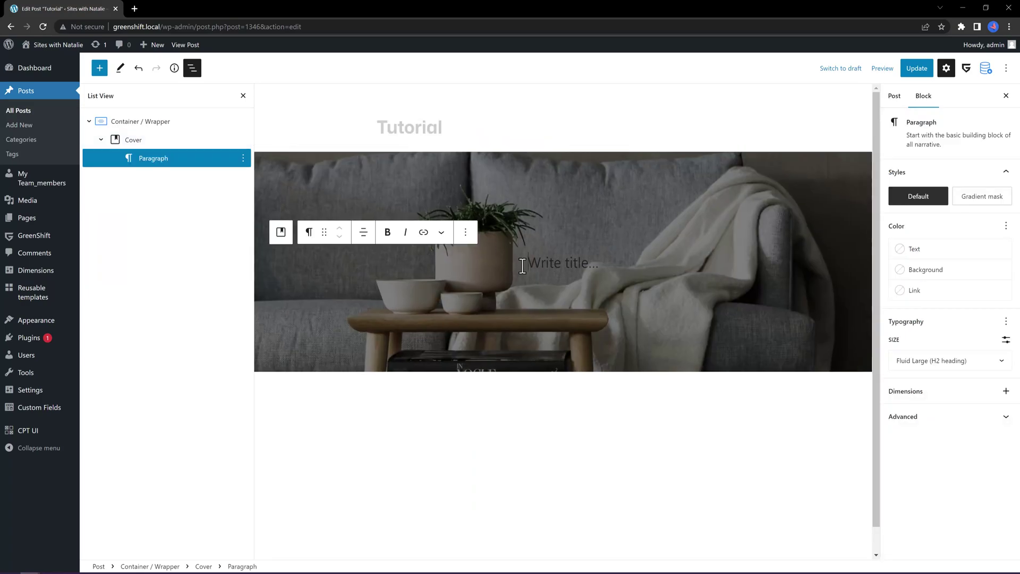
{"action": "type", "text": "Lets Share with You"}
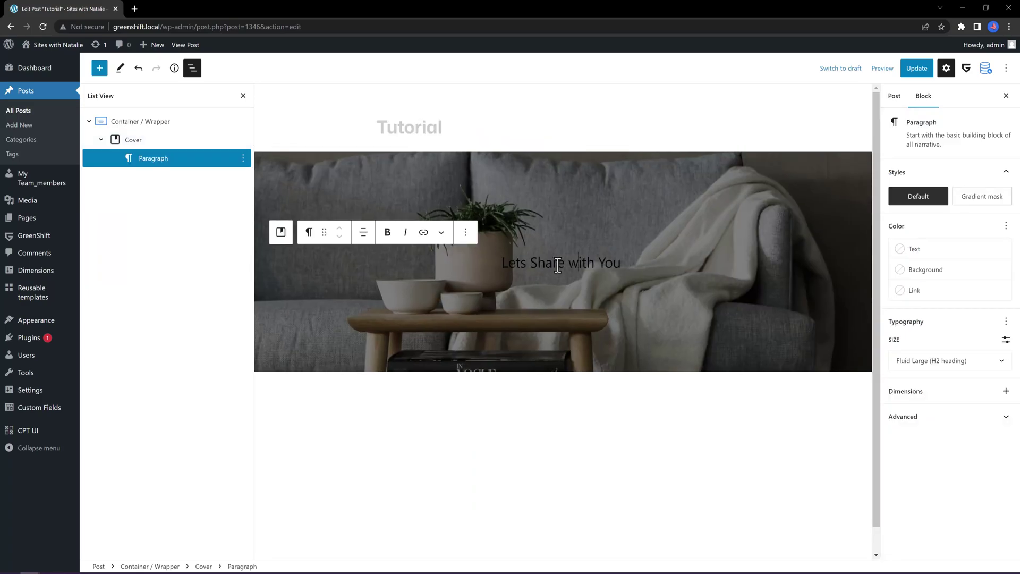
{"action": "left_click", "coordinate": [935, 360]}
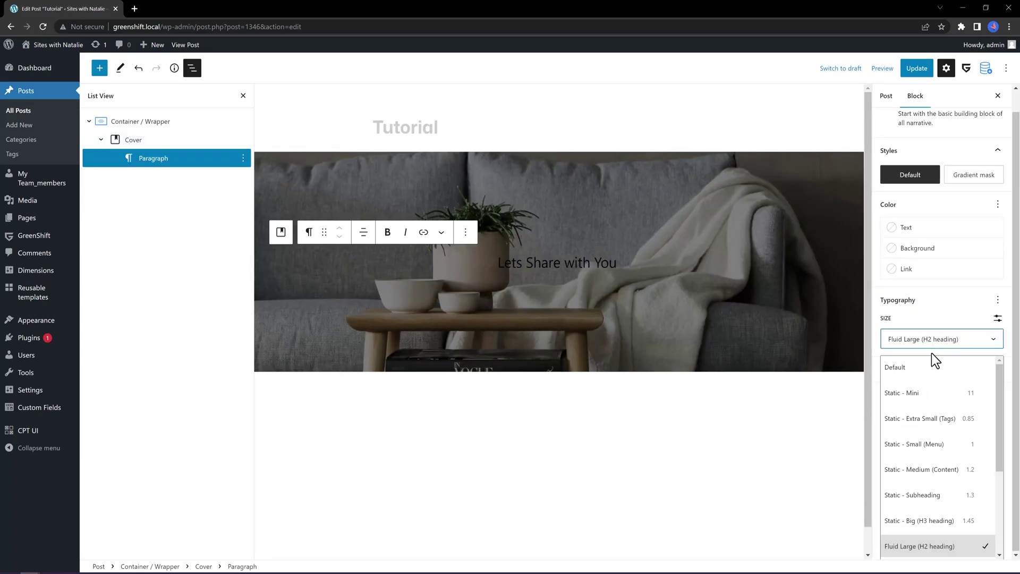
{"action": "scroll", "coordinate": [966, 480], "scroll_direction": "down", "scroll_amount": 1}
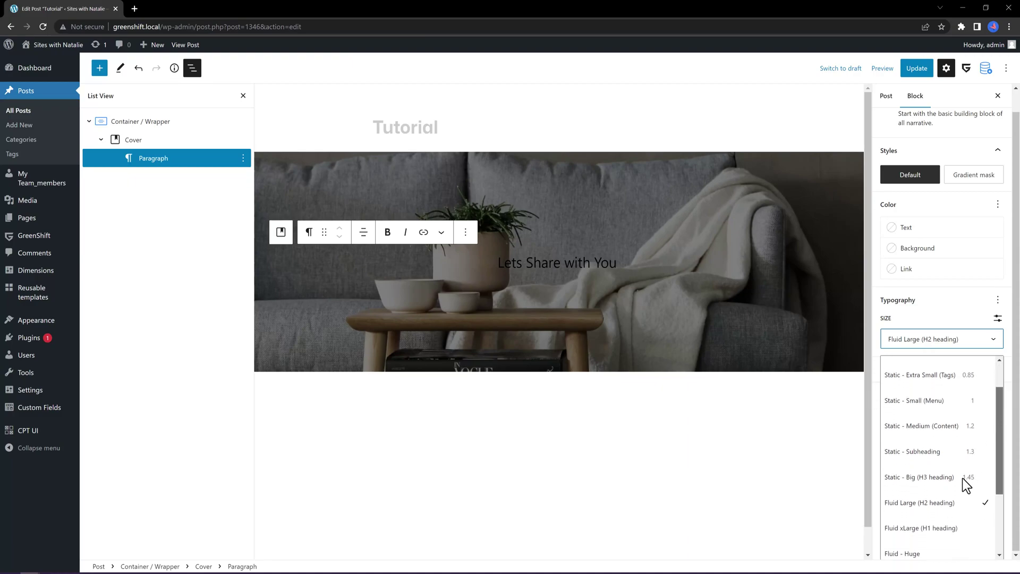
{"action": "left_click", "coordinate": [935, 528]}
{"action": "left_click", "coordinate": [913, 248]}
{"action": "left_click", "coordinate": [836, 310]}
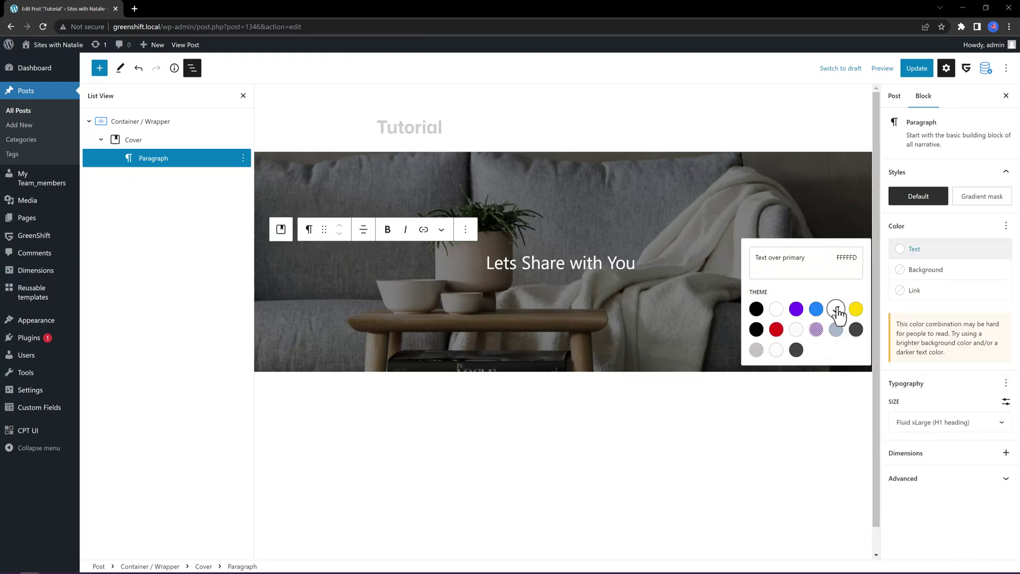
{"action": "key", "text": "Escape"}
Add a centred button block inside the cover
{"action": "left_click", "coordinate": [843, 282]}
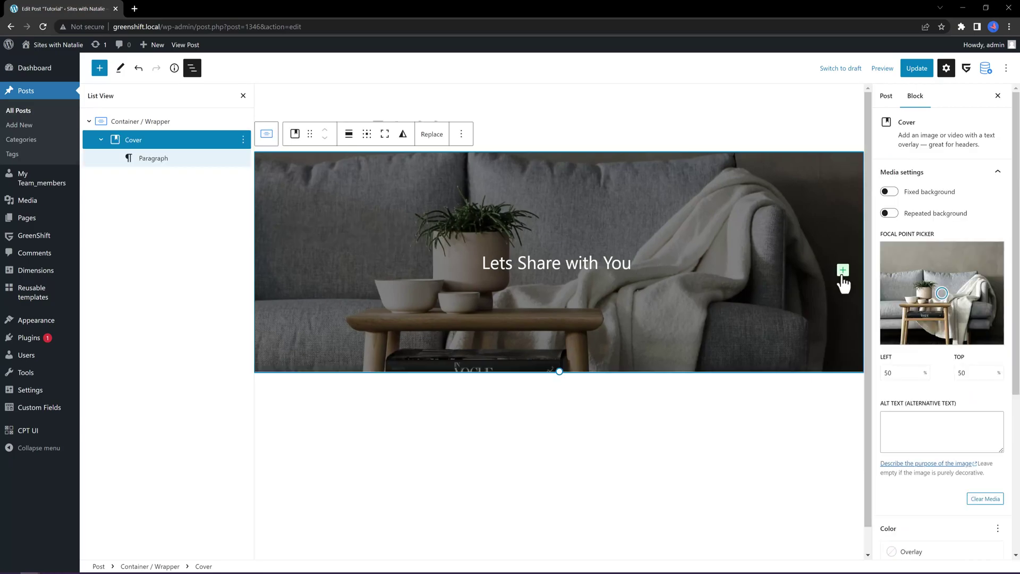
{"action": "left_click", "coordinate": [843, 271]}
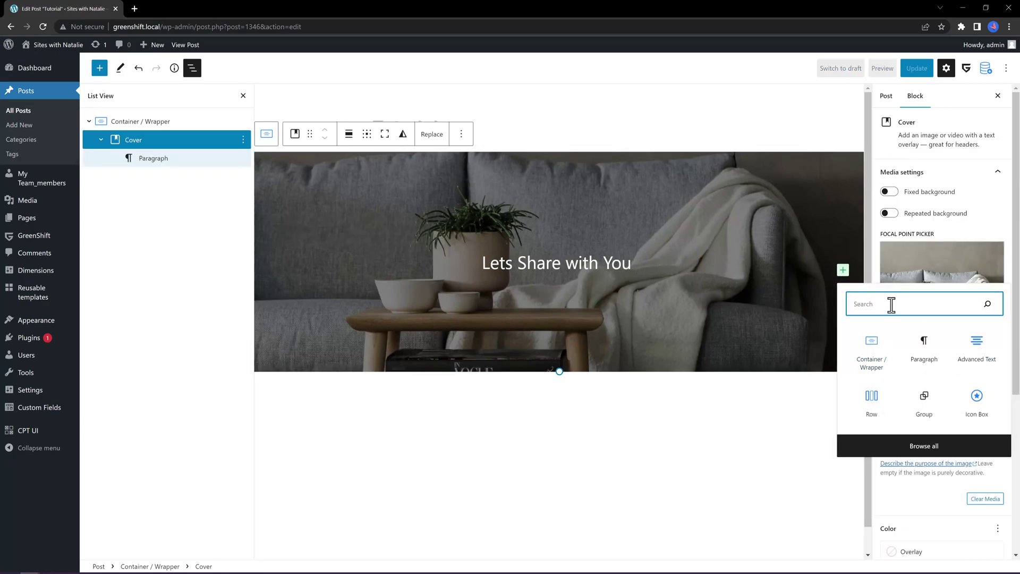
{"action": "type", "text": "button"}
{"action": "left_click", "coordinate": [874, 343]}
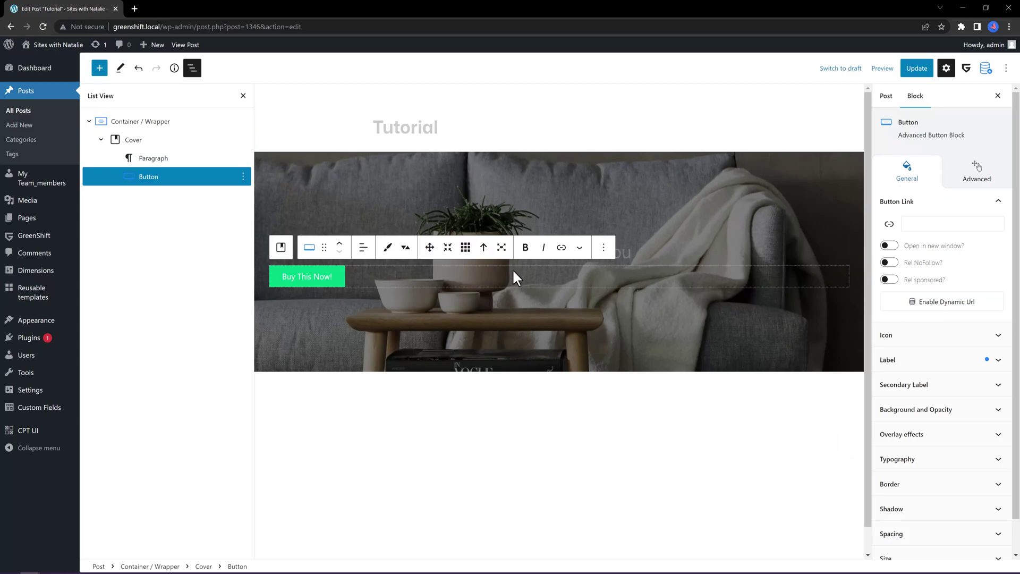
{"action": "left_click", "coordinate": [363, 248]}
{"action": "left_click", "coordinate": [394, 299]}
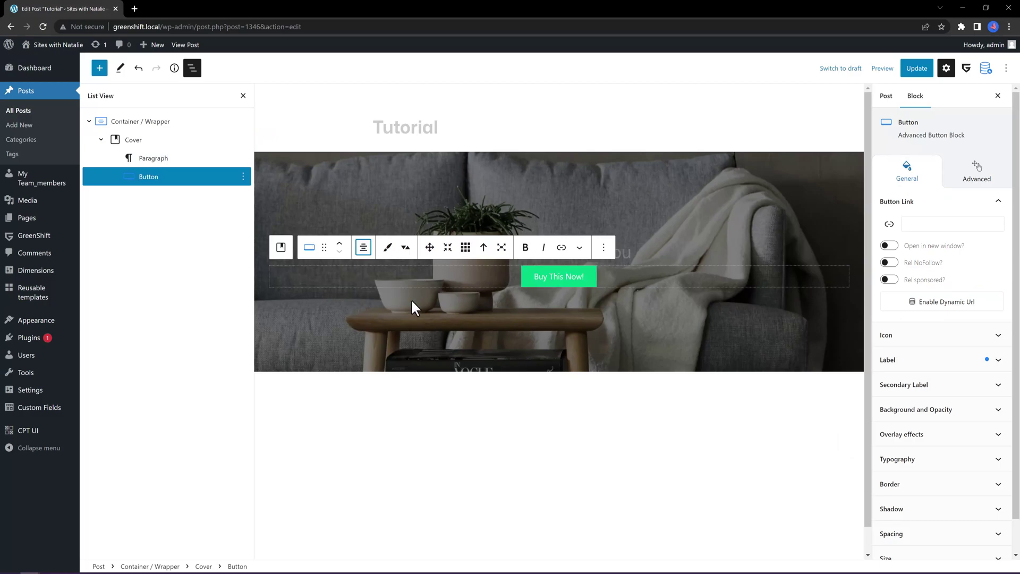
Insert a Query Loop Builder into the cover
{"action": "left_click", "coordinate": [656, 230]}
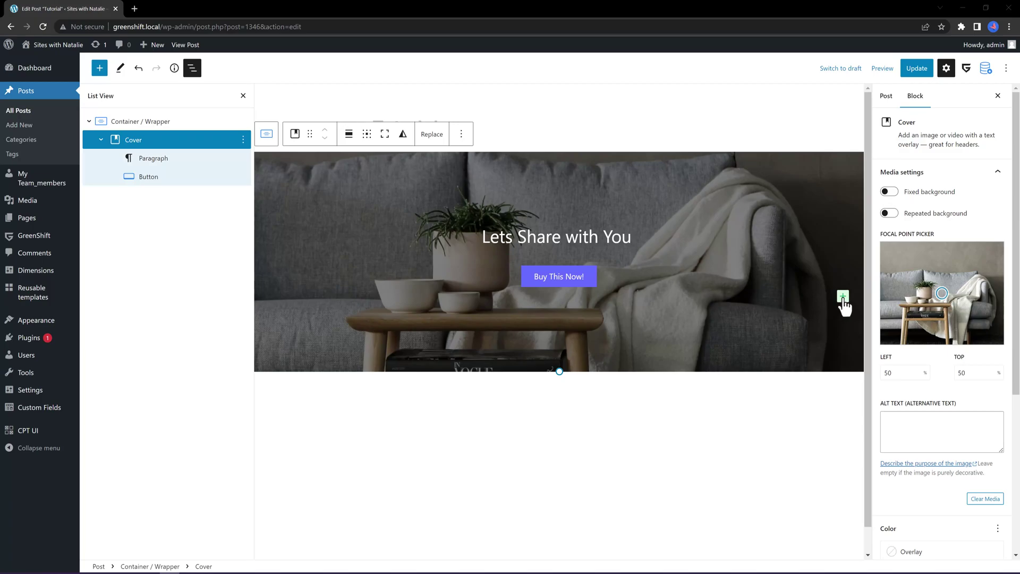
{"action": "left_click", "coordinate": [843, 296]}
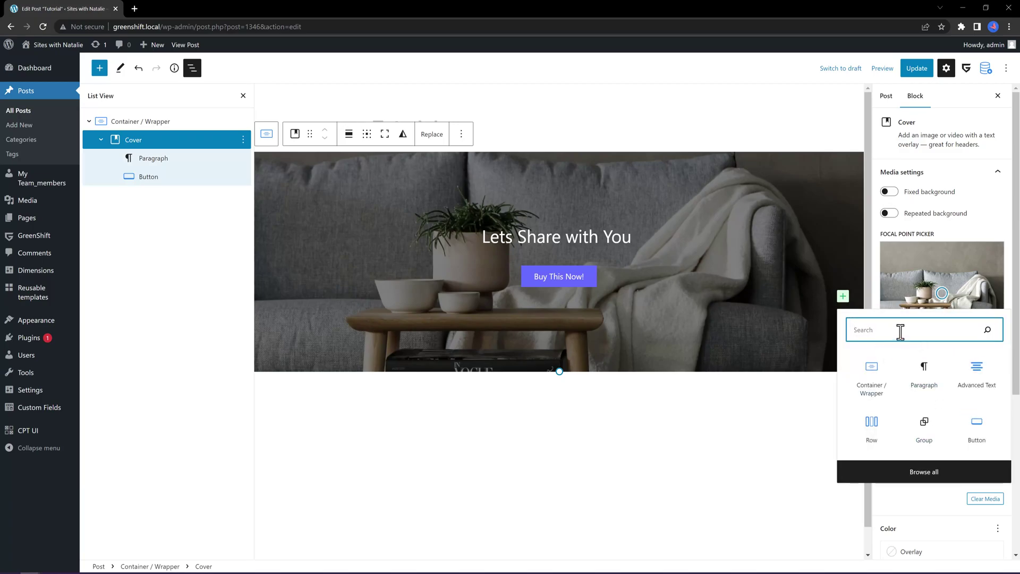
{"action": "type", "text": "Query"}
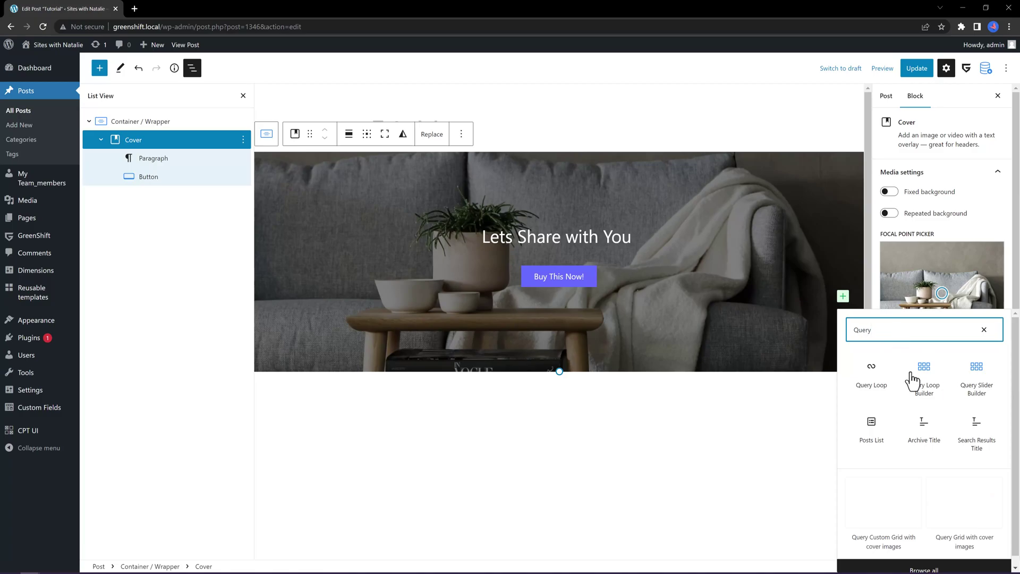
{"action": "left_click", "coordinate": [923, 372]}
Remove the Buy This Now! button and the Lets Share with You paragraph from the cover
{"action": "left_click", "coordinate": [154, 157]}
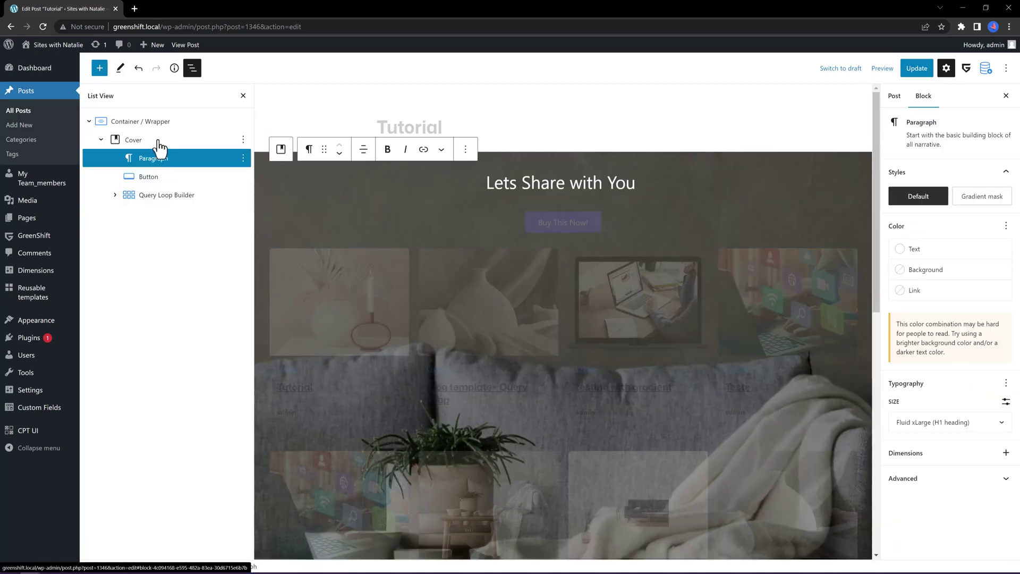
{"action": "left_click", "coordinate": [173, 180]}
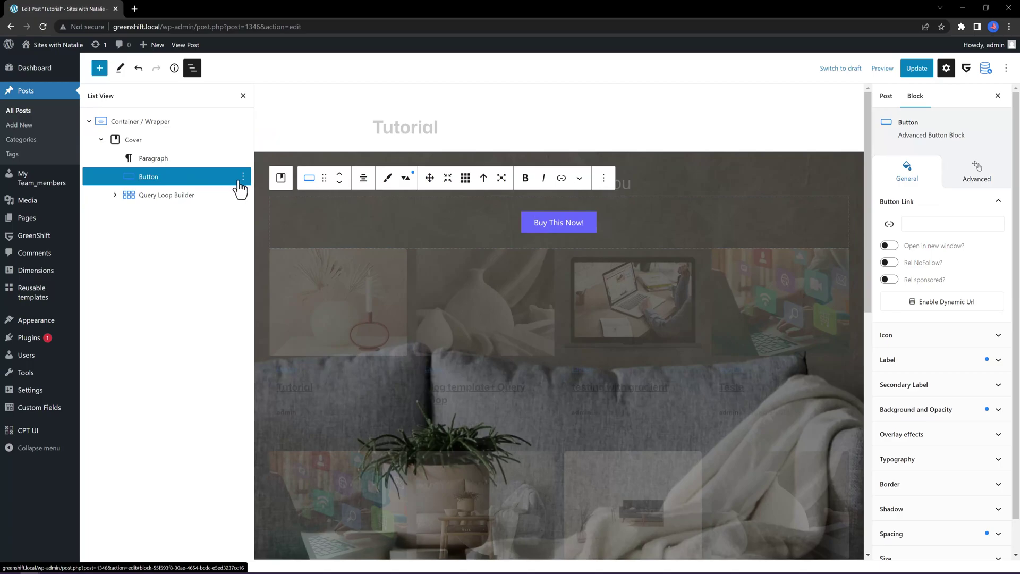
{"action": "left_click", "coordinate": [243, 176]}
{"action": "left_click", "coordinate": [260, 404]}
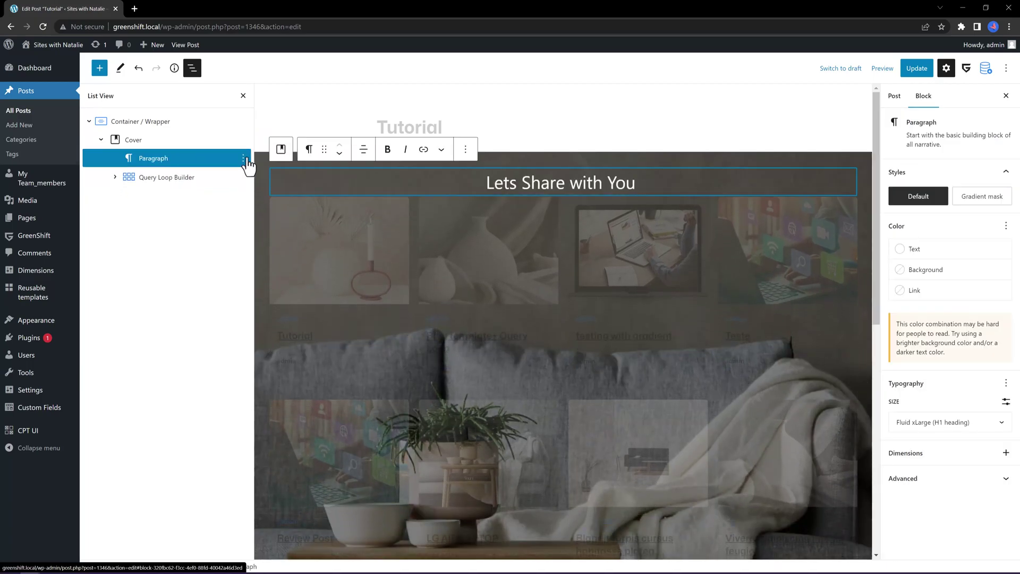
{"action": "left_click", "coordinate": [243, 158]}
{"action": "left_click", "coordinate": [288, 385]}
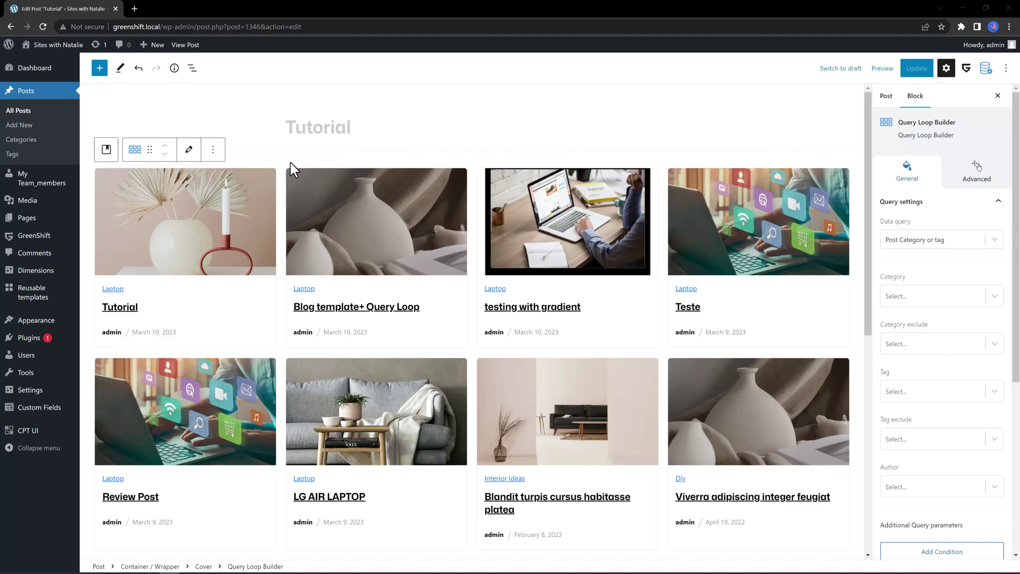
Add a two-column Row to the query loop's card template
{"action": "left_click", "coordinate": [190, 150]}
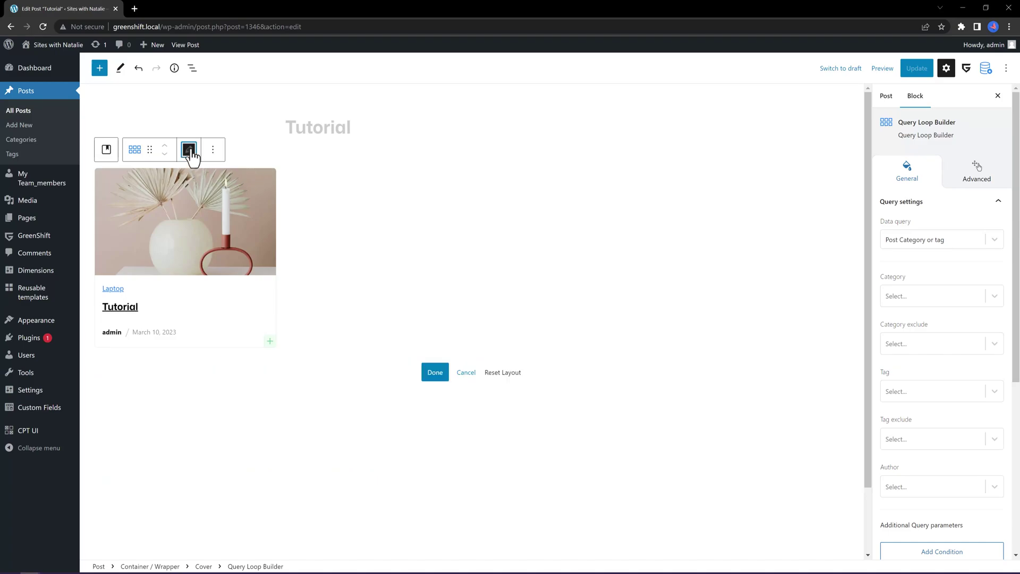
{"action": "left_click", "coordinate": [270, 341]}
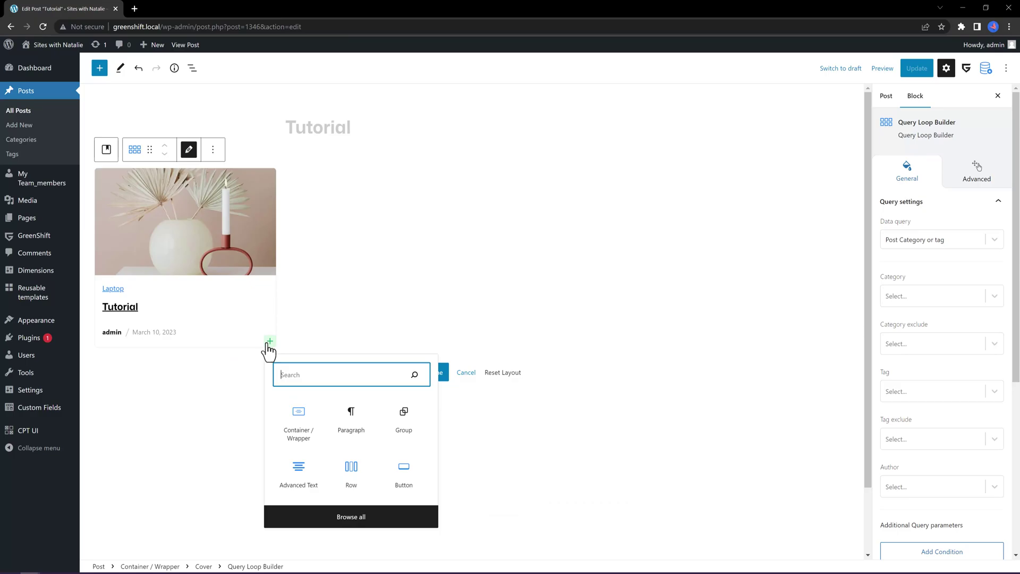
{"action": "left_click", "coordinate": [353, 477]}
{"action": "left_click", "coordinate": [193, 376]}
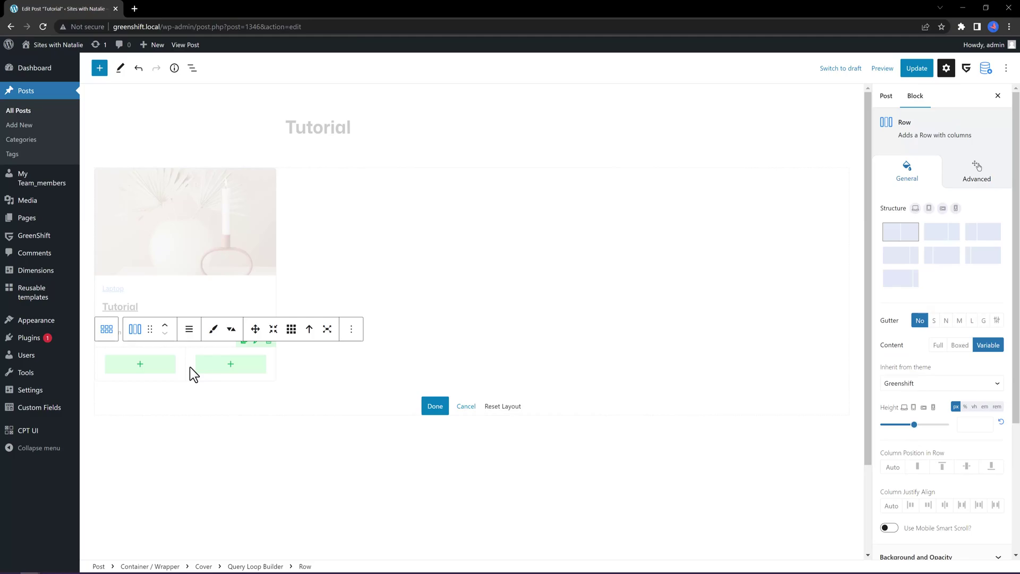
Add an Icon Box and an Advanced Text block to the row's columns, then update the post
{"action": "left_click", "coordinate": [141, 367]}
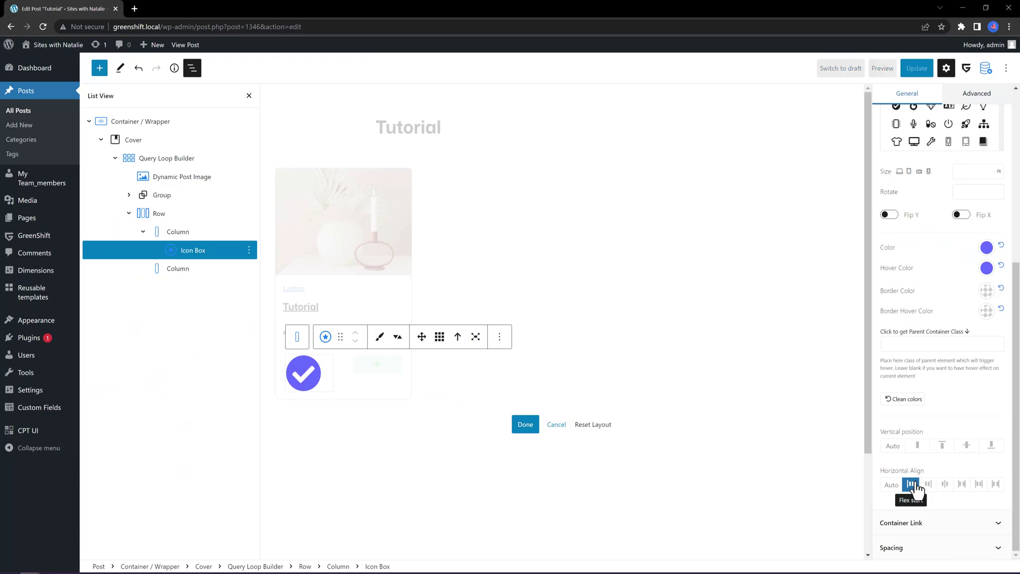
{"action": "left_click", "coordinate": [377, 366]}
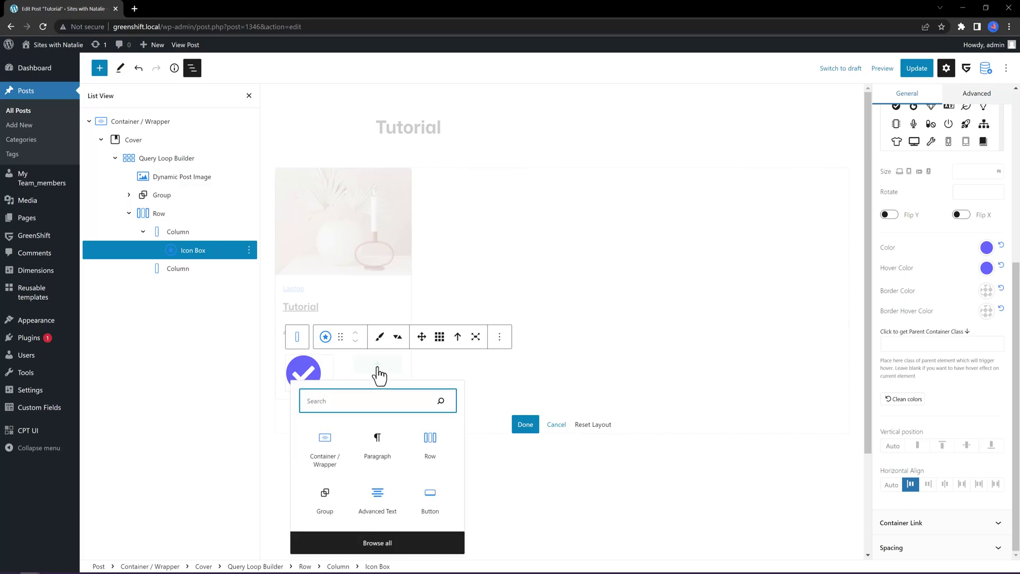
{"action": "left_click", "coordinate": [380, 497]}
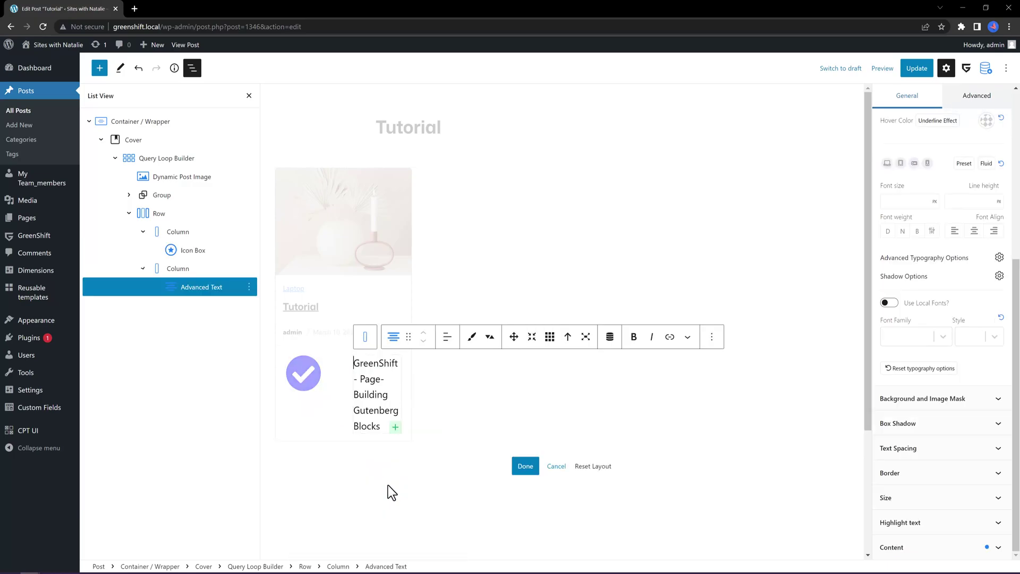
{"action": "key", "text": "ctrl+z"}
{"action": "left_click", "coordinate": [914, 69]}
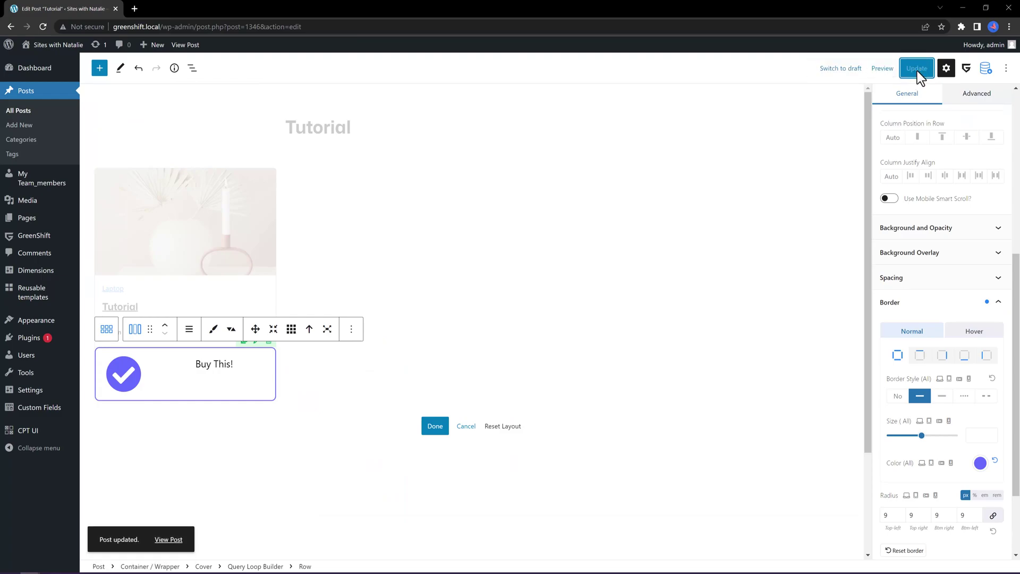
{"action": "left_click", "coordinate": [435, 426]}
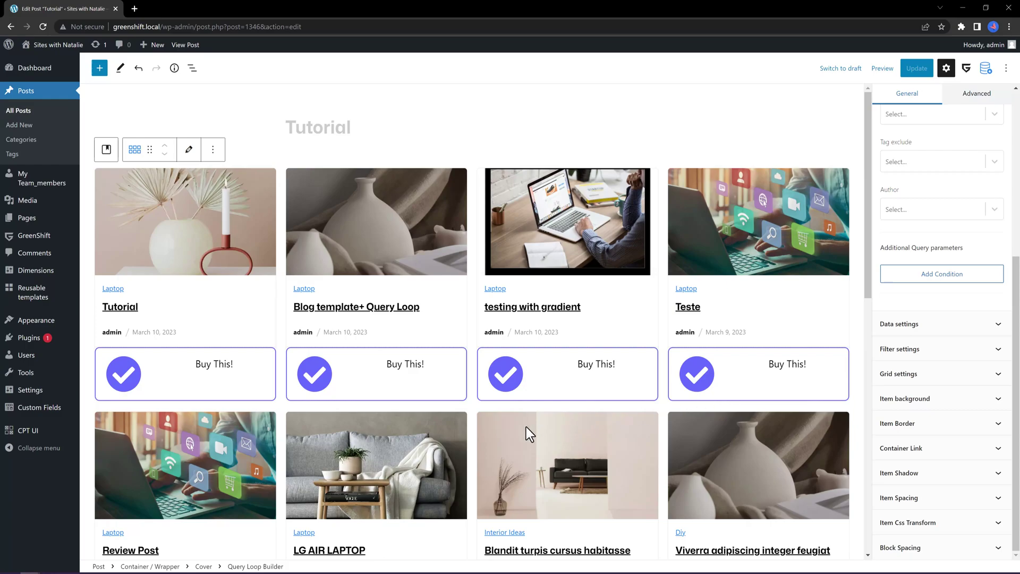
Scroll through the query loop grid to check each card's Buy This! row
{"action": "scroll", "coordinate": [500, 367], "scroll_direction": "down", "scroll_amount": 8}
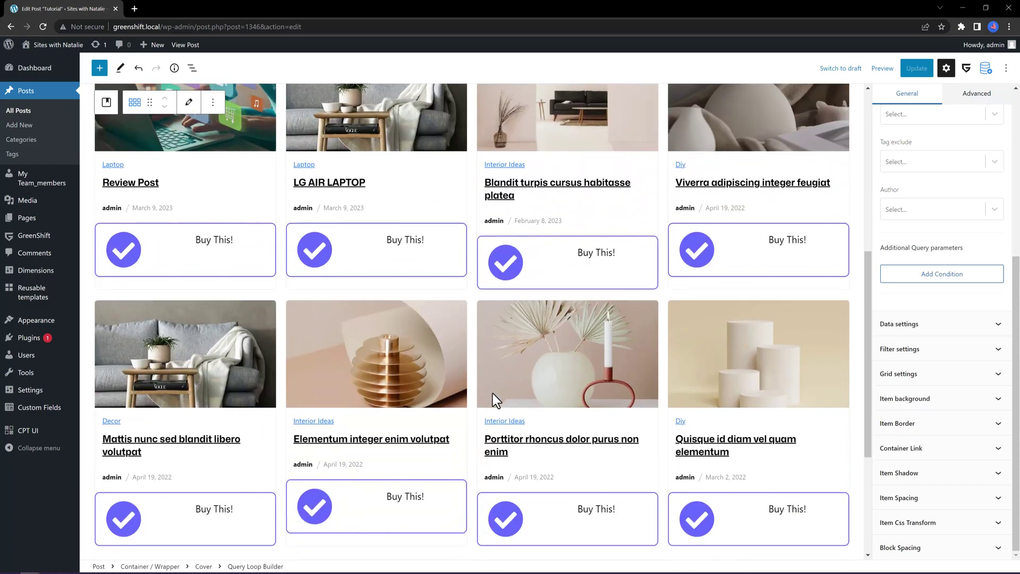
{"action": "scroll", "coordinate": [495, 399], "scroll_direction": "up", "scroll_amount": 8}
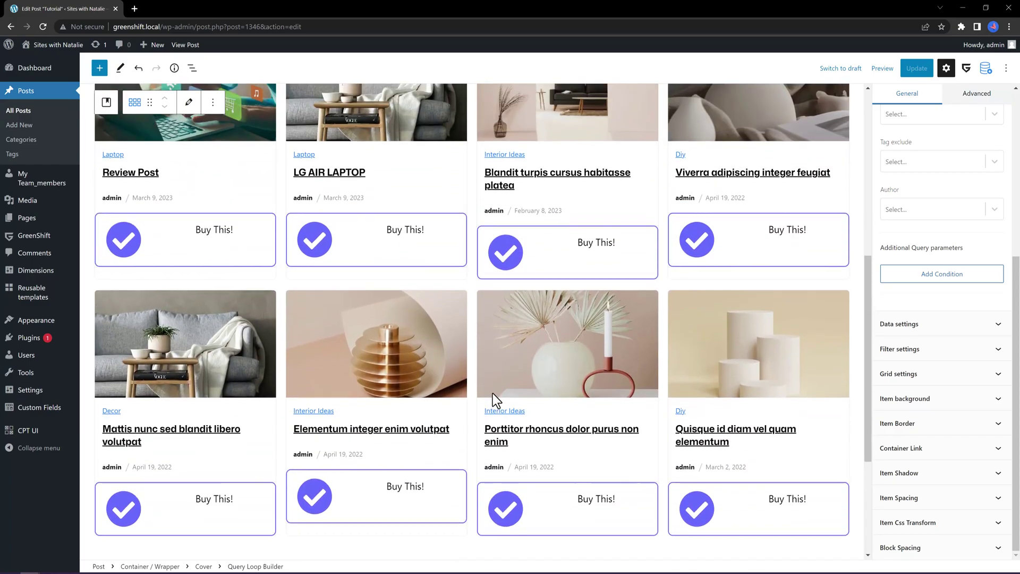
{"action": "scroll", "coordinate": [660, 379], "scroll_direction": "up", "scroll_amount": 1}
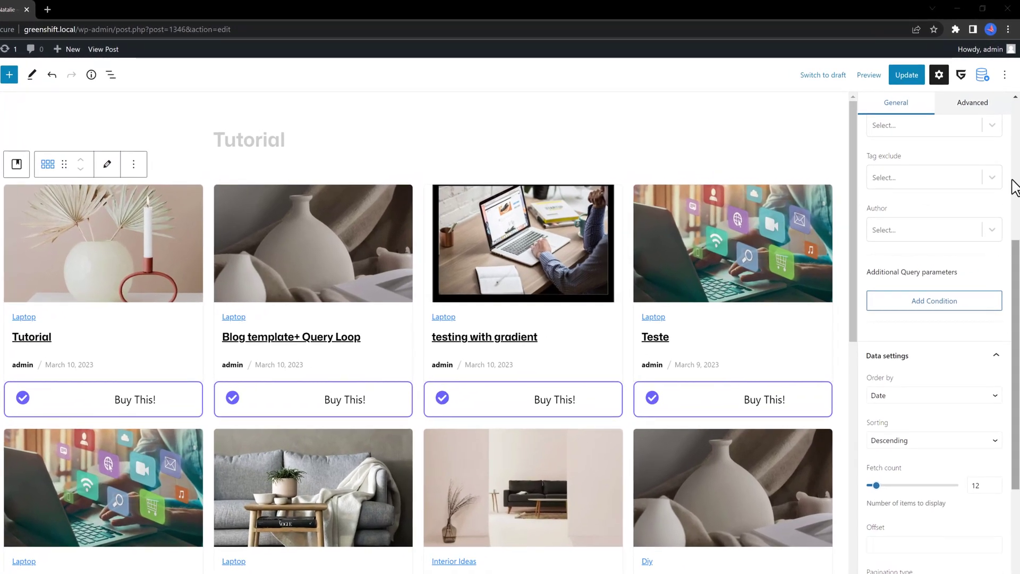
Open the Category dropdown in the query loop's Query settings
{"action": "left_click_drag", "start_coordinate": [1011, 169], "coordinate": [1012, 107]}
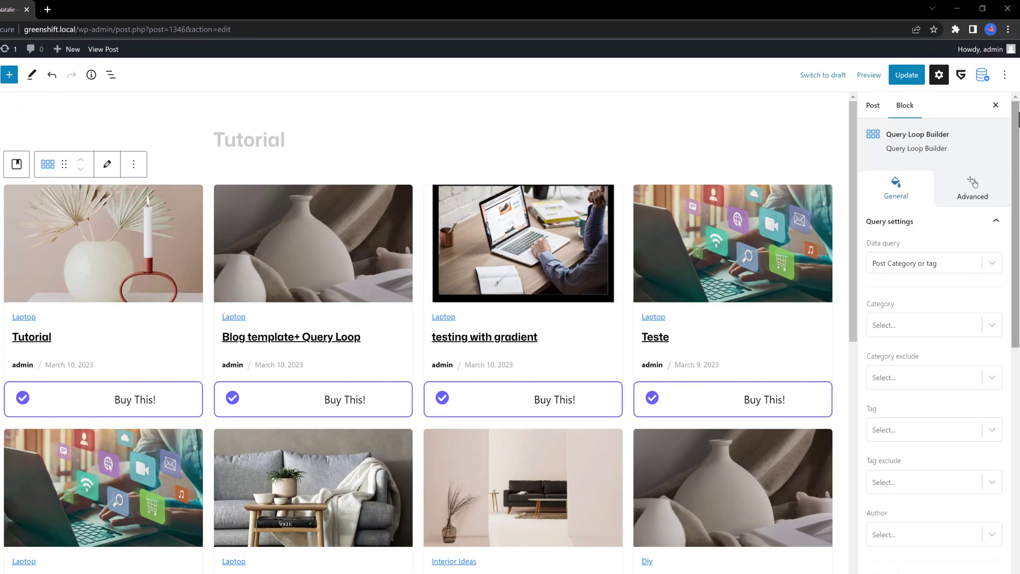
{"action": "scroll", "coordinate": [919, 375], "scroll_direction": "down", "scroll_amount": 1}
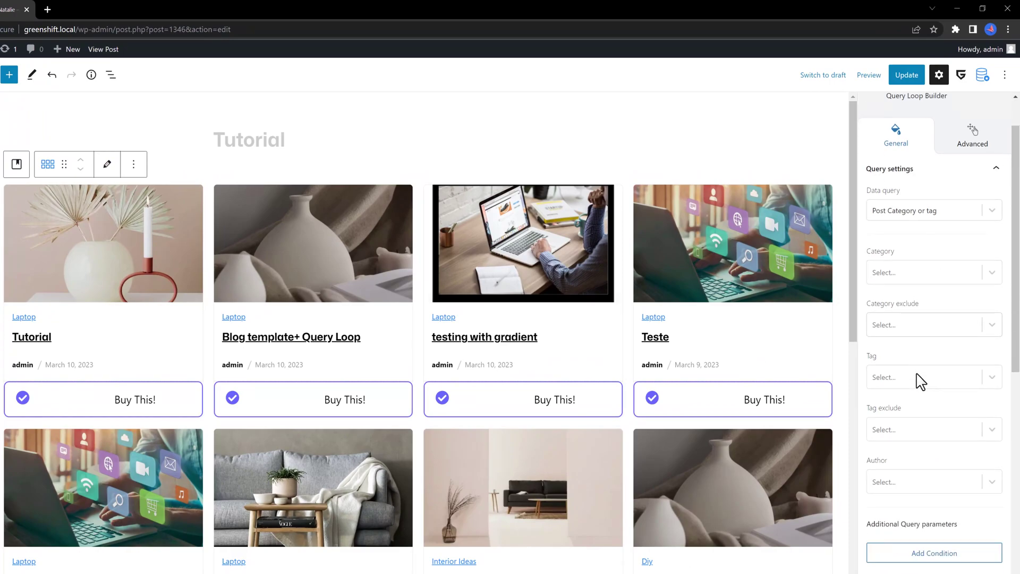
{"action": "scroll", "coordinate": [919, 377], "scroll_direction": "up", "scroll_amount": 1}
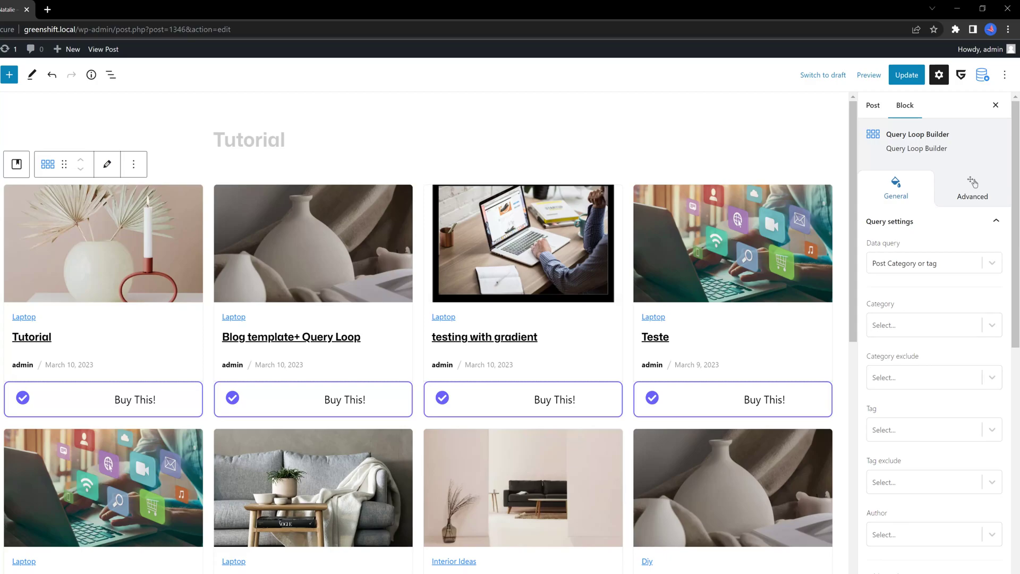
{"action": "left_click", "coordinate": [902, 326]}
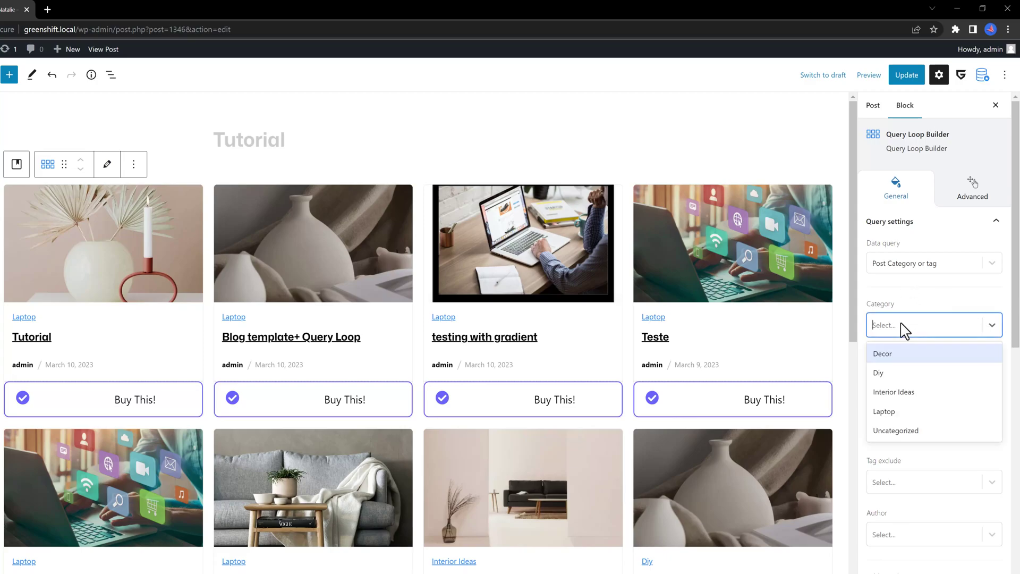
Limit the loop to the Laptop category and order posts randomly
{"action": "left_click", "coordinate": [890, 416]}
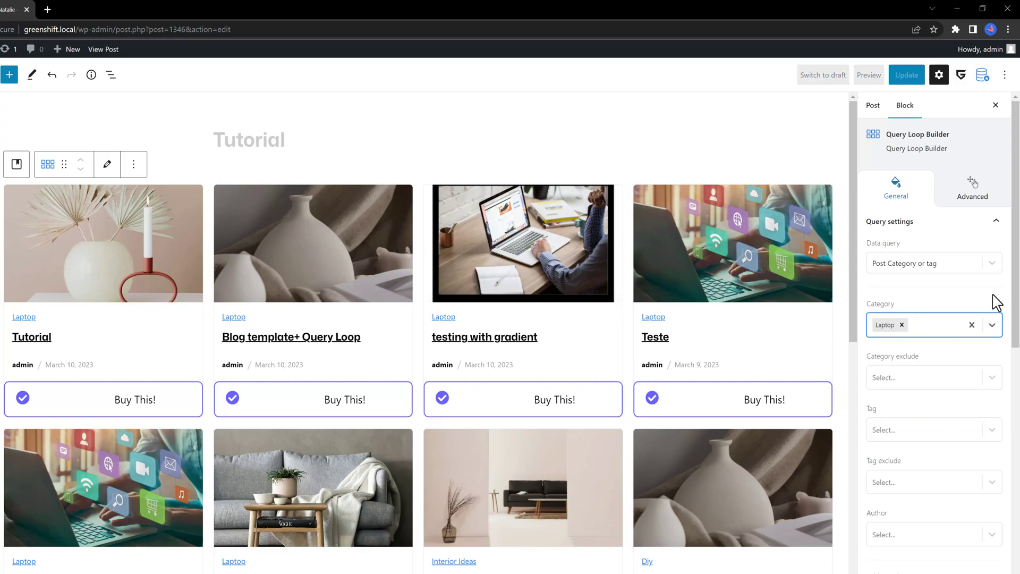
{"action": "left_click", "coordinate": [942, 221]}
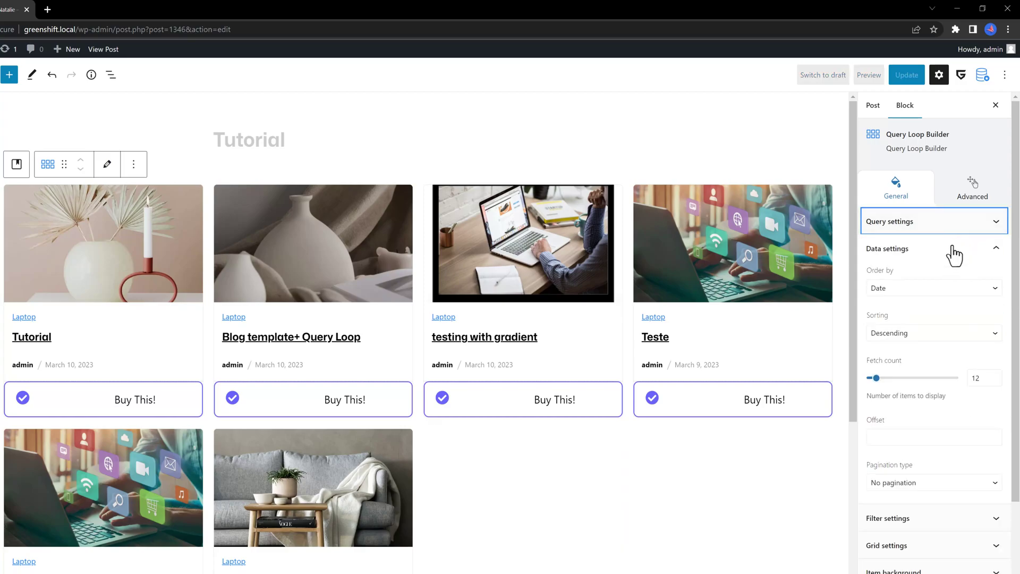
{"action": "left_click", "coordinate": [952, 254]}
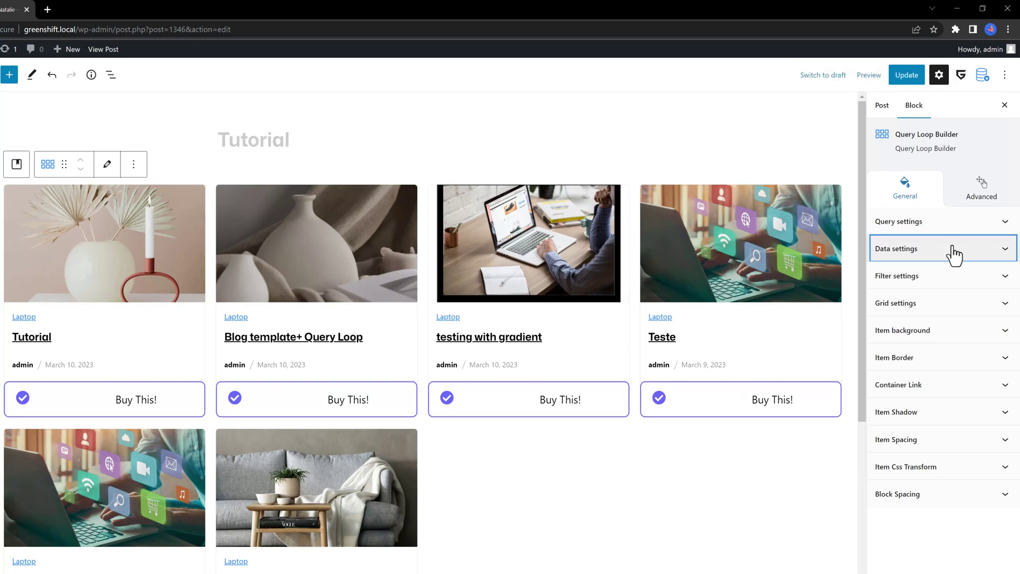
{"action": "left_click", "coordinate": [942, 251]}
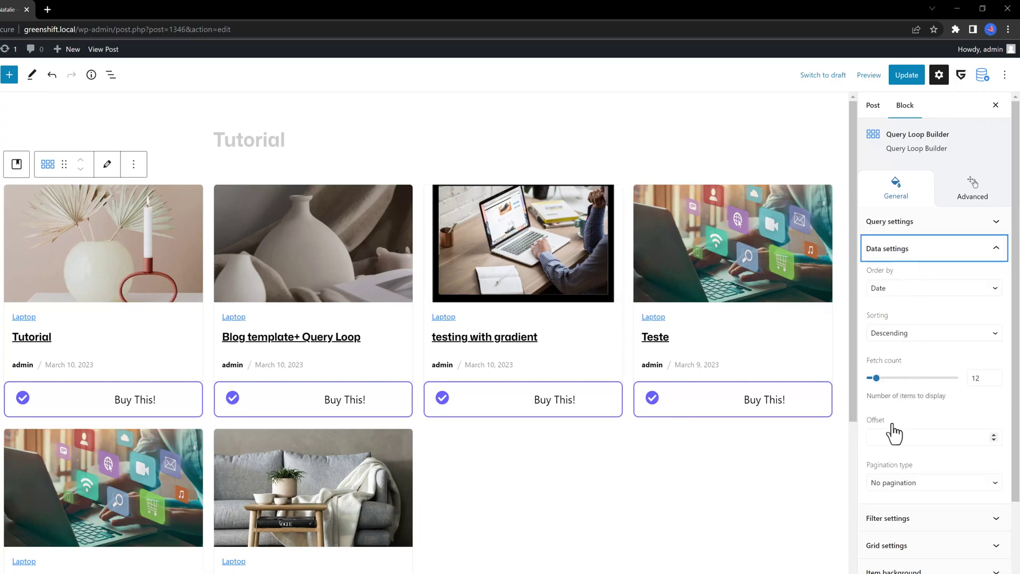
{"action": "left_click", "coordinate": [890, 290]}
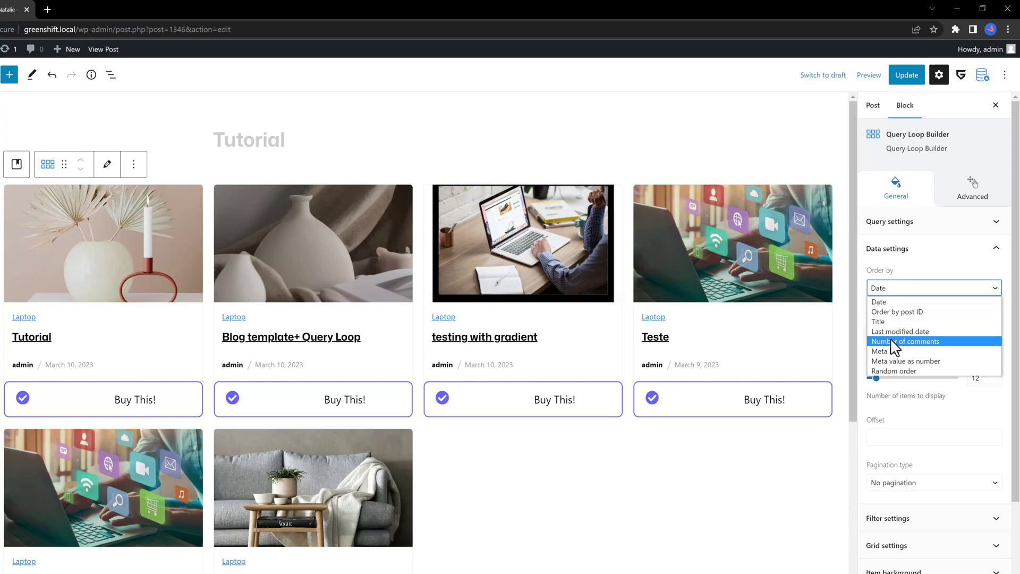
{"action": "left_click", "coordinate": [894, 372]}
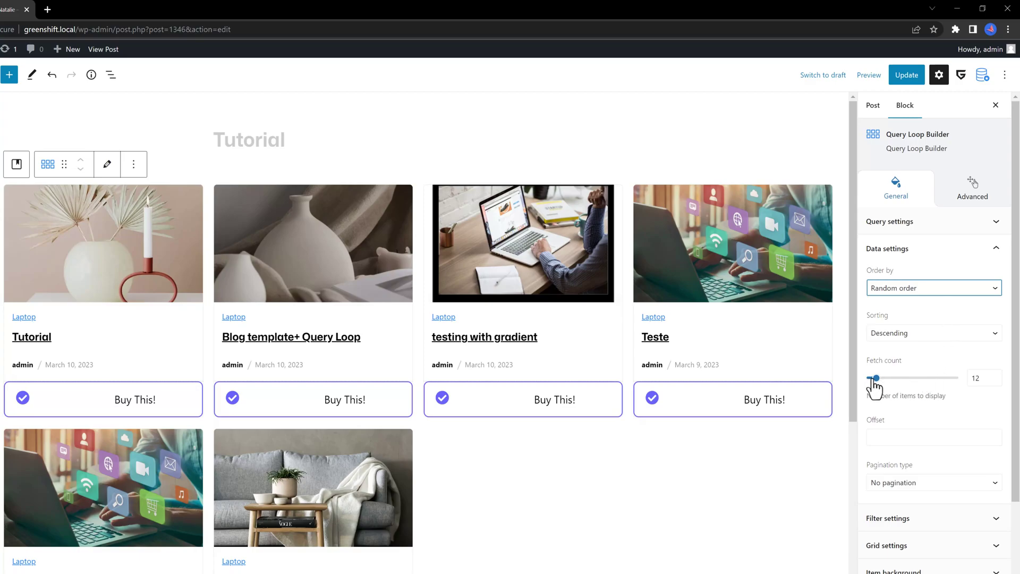
Set the offset to 1 and use Simple pagination below the grid
{"action": "left_click", "coordinate": [934, 436]}
{"action": "type", "text": "0"}
{"action": "scroll", "coordinate": [944, 346], "scroll_direction": "down", "scroll_amount": 3}
{"action": "type", "text": "1"}
{"action": "left_click", "coordinate": [945, 347]}
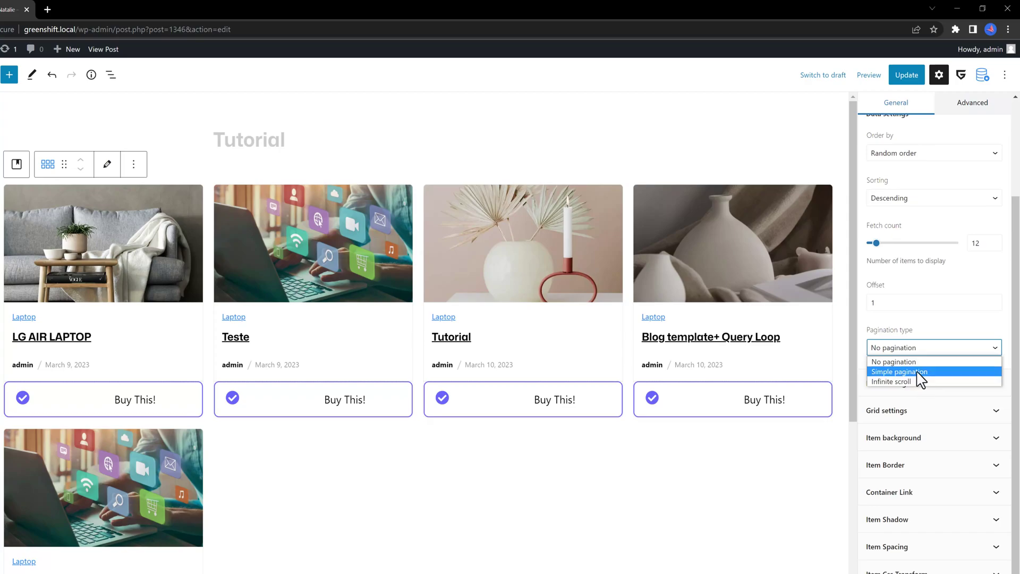
{"action": "left_click", "coordinate": [918, 372]}
{"action": "scroll", "coordinate": [749, 353], "scroll_direction": "down", "scroll_amount": 3}
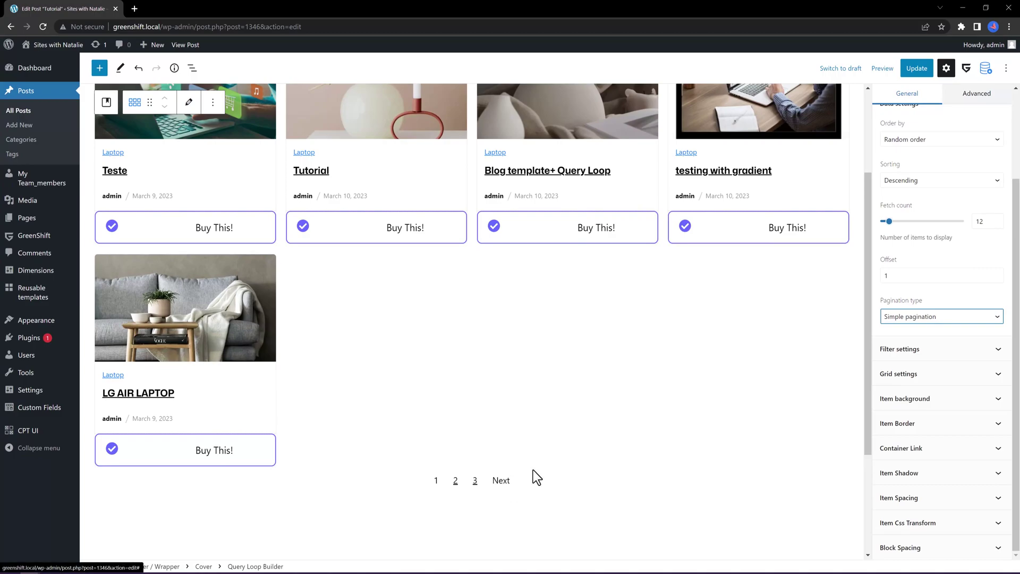
{"action": "left_click", "coordinate": [924, 350]}
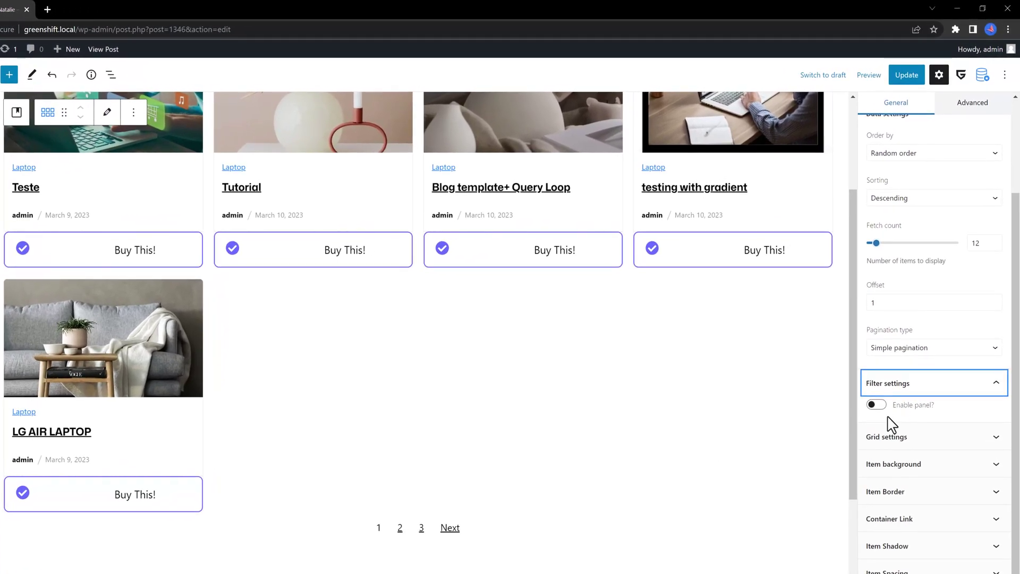
Enable the Query Loop's filter panel, label it 'Search', and add a filter item
{"action": "left_click", "coordinate": [876, 405]}
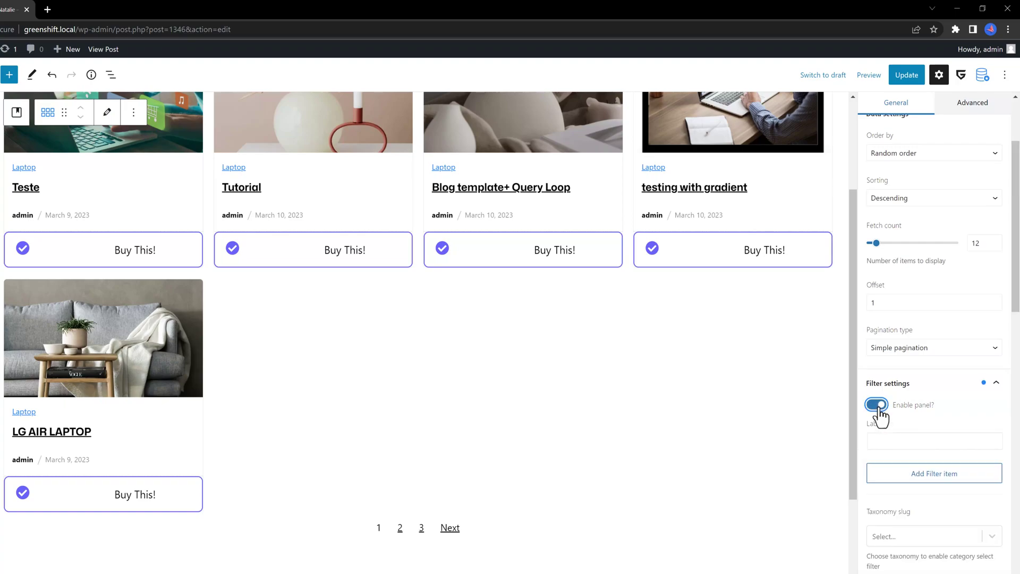
{"action": "left_click", "coordinate": [899, 439]}
{"action": "type", "text": "Search"}
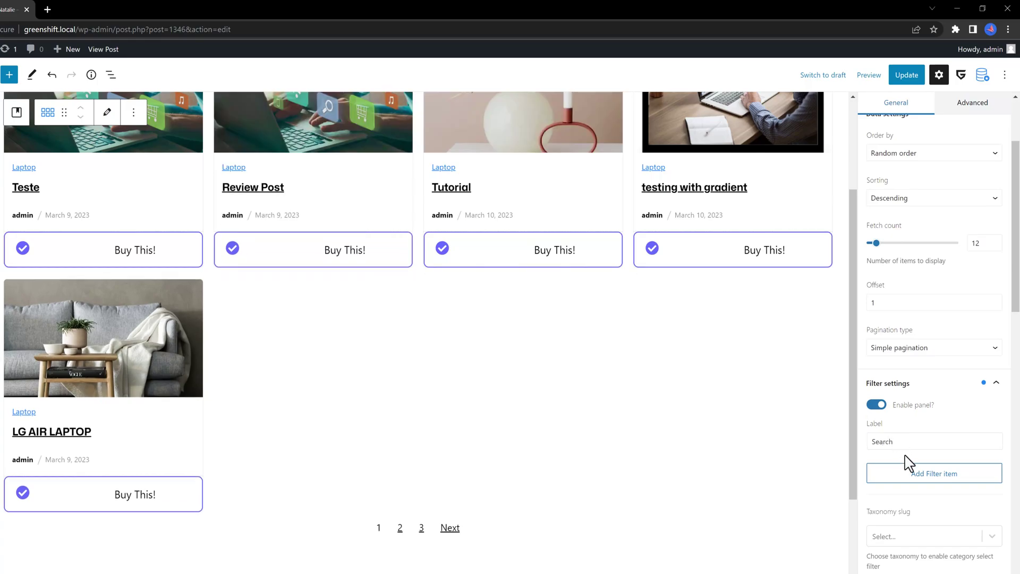
{"action": "left_click", "coordinate": [906, 464]}
{"action": "scroll", "coordinate": [895, 419], "scroll_direction": "down", "scroll_amount": 3}
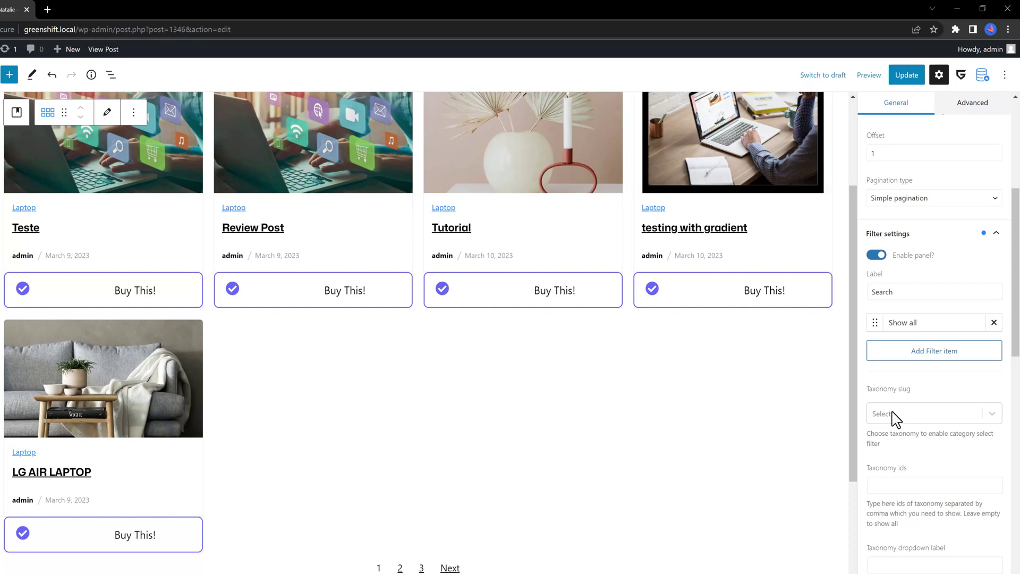
Set the filter's taxonomy to Categories and preview the post in a new tab
{"action": "left_click", "coordinate": [956, 419]}
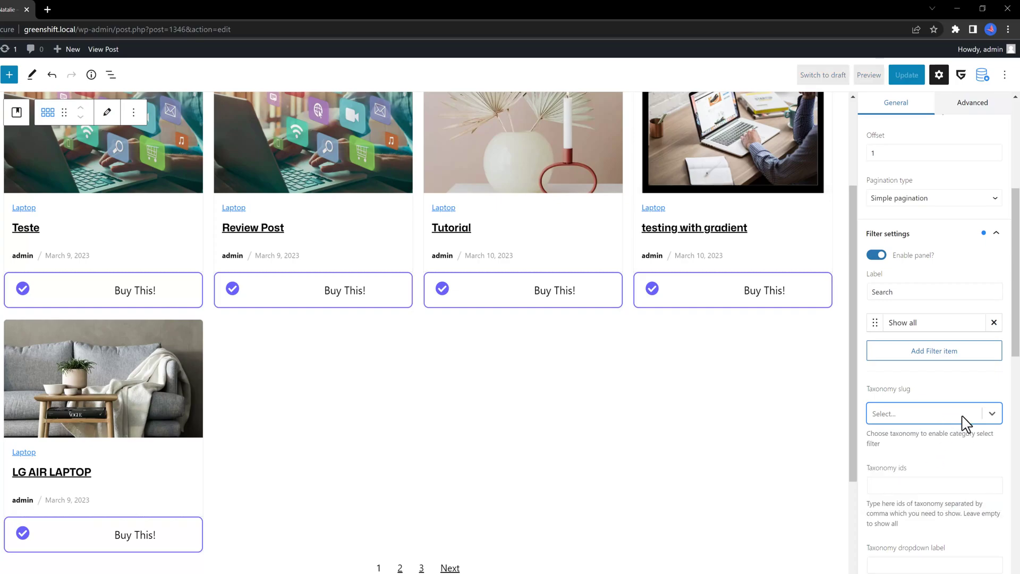
{"action": "left_click", "coordinate": [994, 420]}
{"action": "left_click", "coordinate": [913, 446]}
{"action": "left_click", "coordinate": [868, 75]}
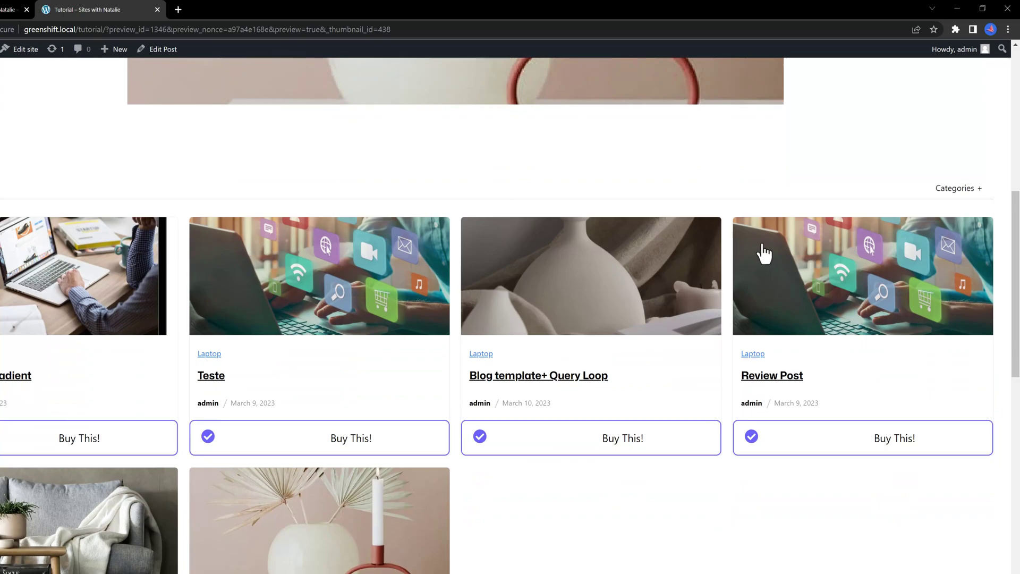
On the preview, open and close the Categories filter dropdown twice to check its list
{"action": "left_click", "coordinate": [956, 196]}
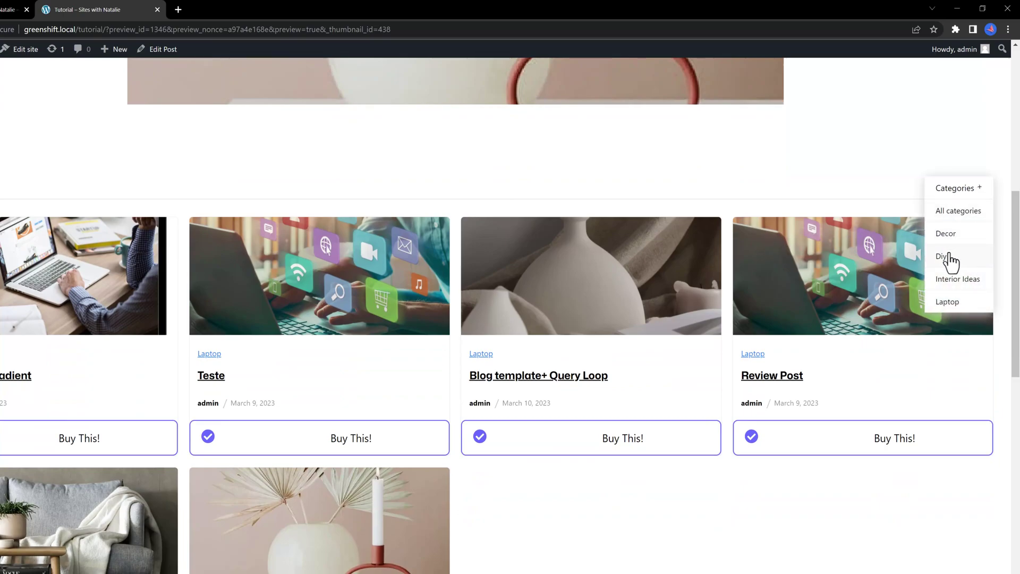
{"action": "left_click", "coordinate": [951, 192]}
{"action": "left_click", "coordinate": [948, 195]}
{"action": "left_click", "coordinate": [957, 193]}
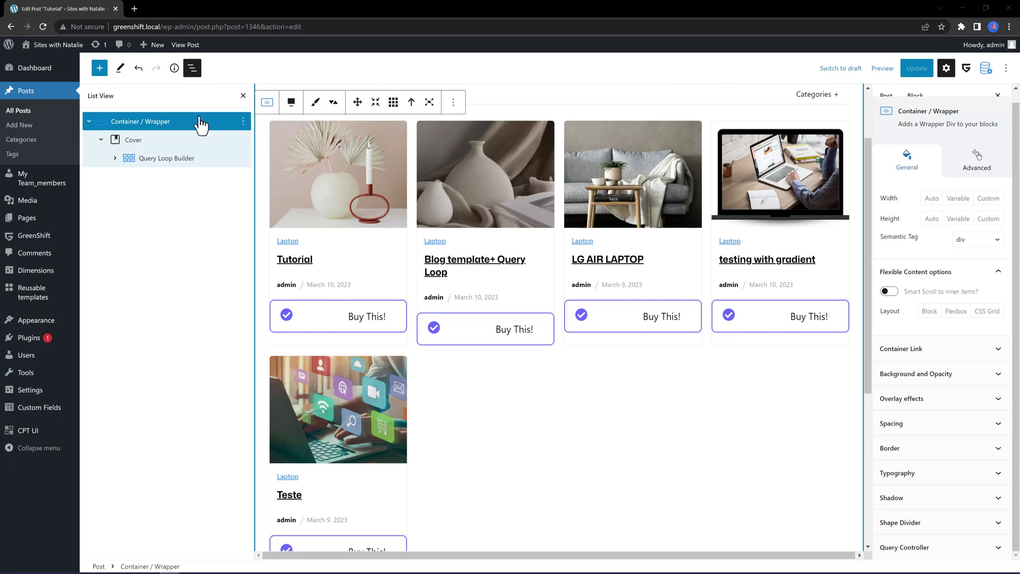
Hide List View, enable 'Is this container for Query Block?' under Query Controller, and save the post
{"action": "key", "text": "shift+alt+o"}
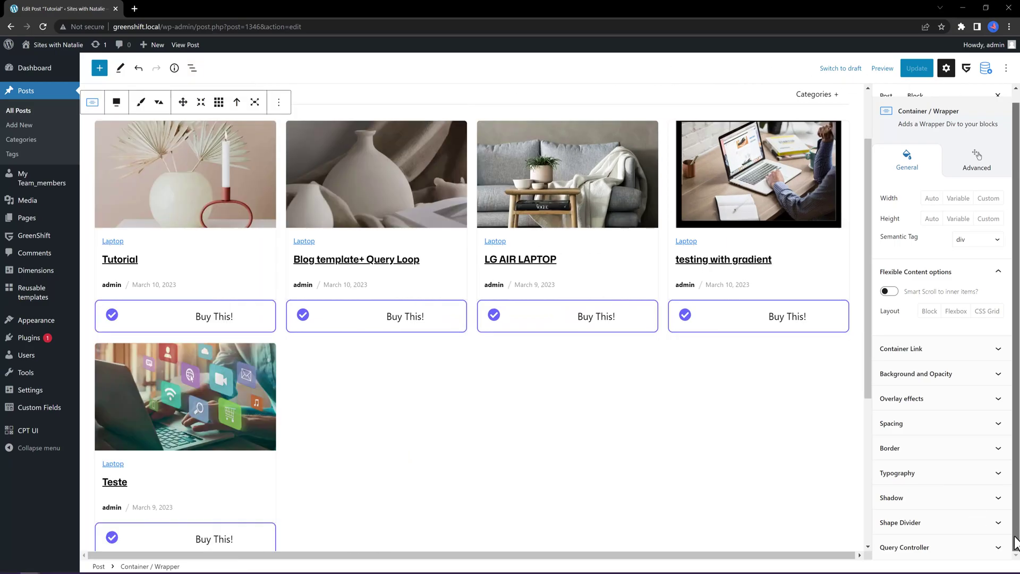
{"action": "left_click", "coordinate": [931, 547]}
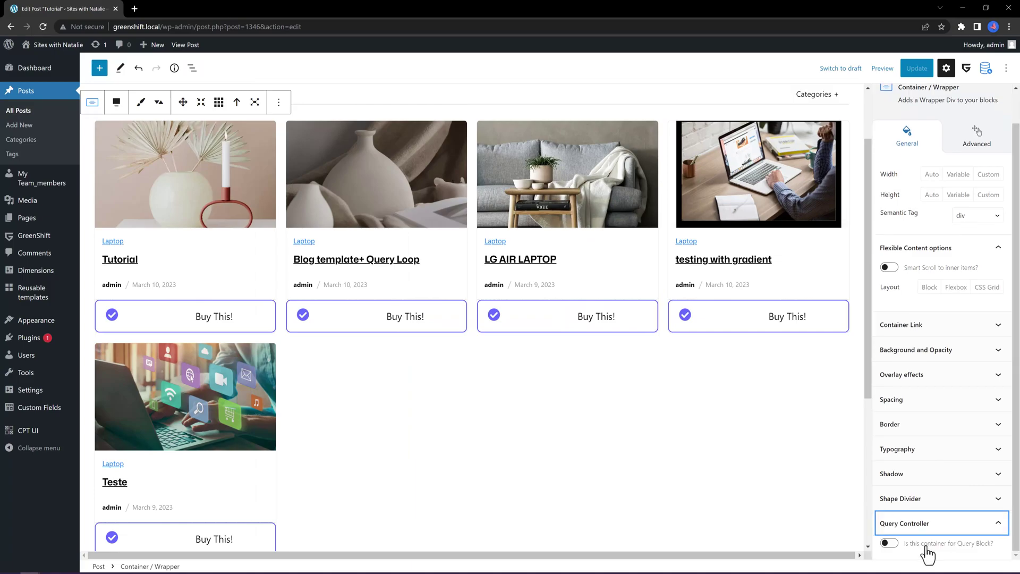
{"action": "left_click", "coordinate": [889, 543]}
{"action": "scroll", "coordinate": [1016, 532], "scroll_direction": "down", "scroll_amount": 1}
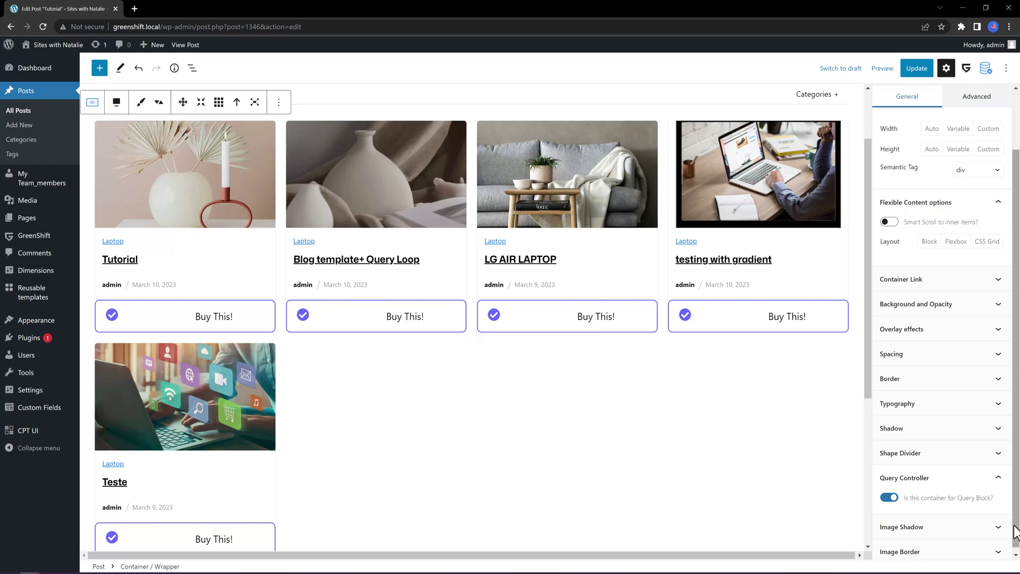
{"action": "key", "text": "ctrl+s"}
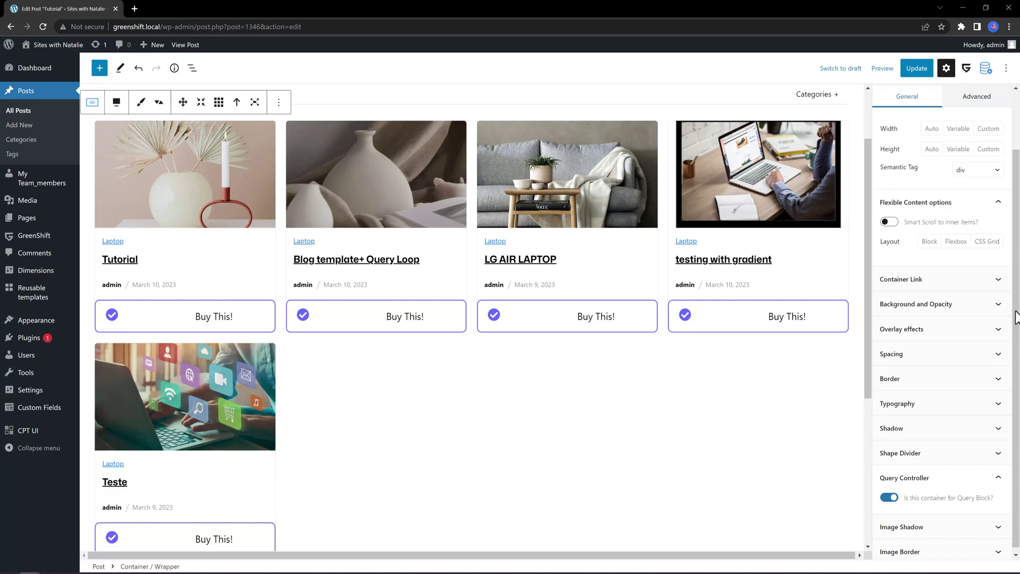
In Flexible Content options, enable Smart Scroll and Use Carousel Script
{"action": "left_click", "coordinate": [940, 205]}
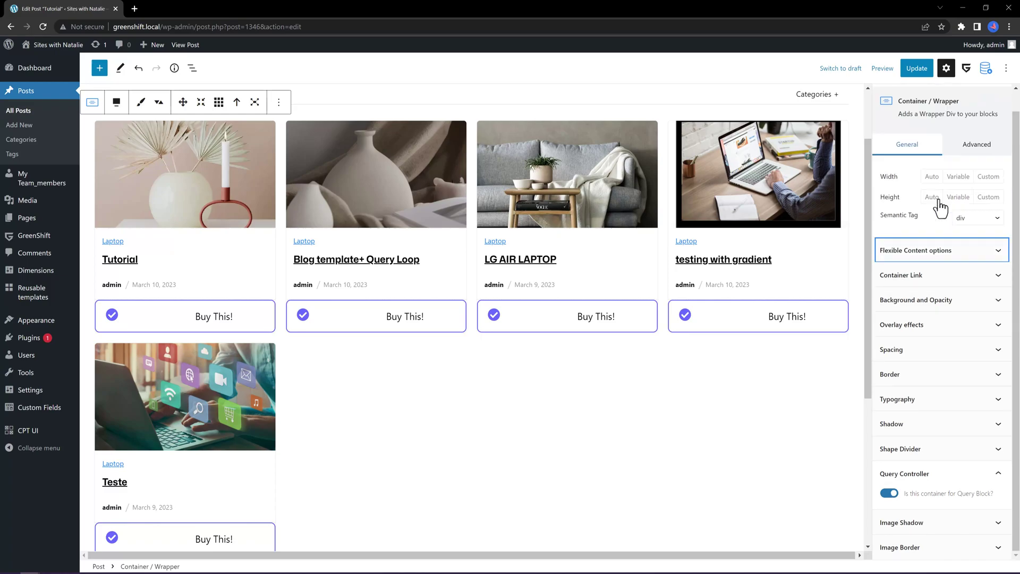
{"action": "left_click", "coordinate": [970, 252]}
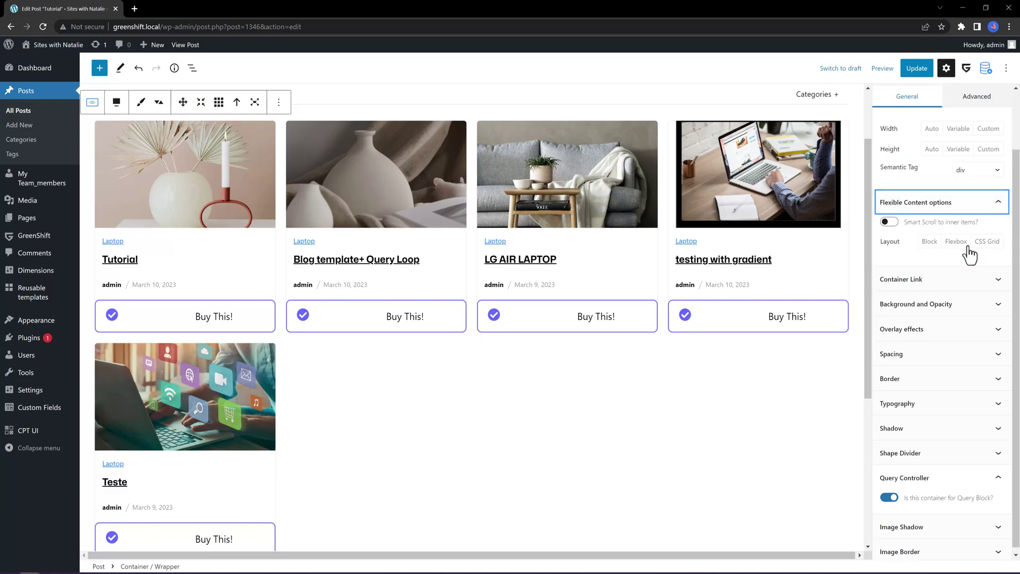
{"action": "left_click", "coordinate": [890, 222]}
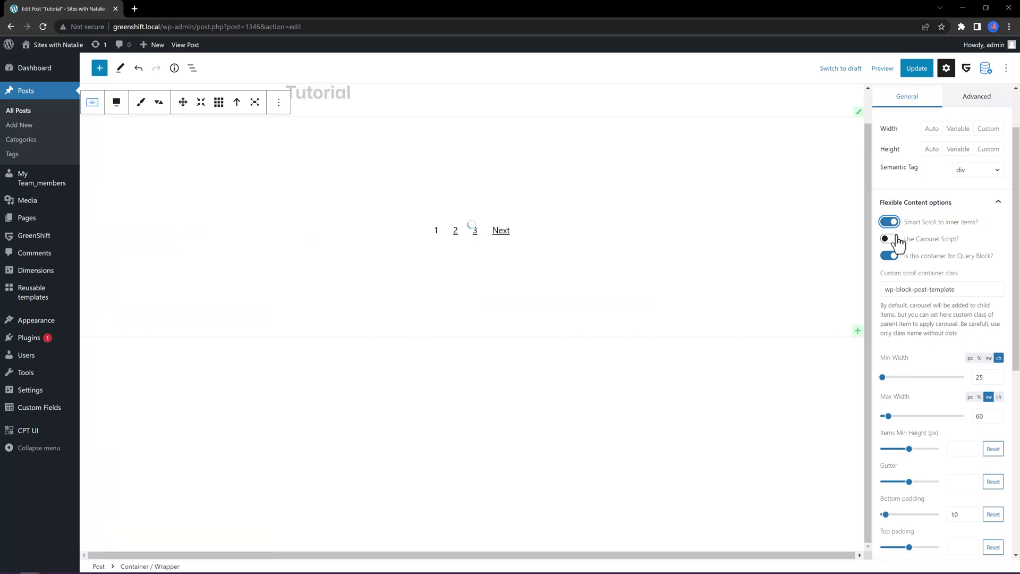
{"action": "left_click", "coordinate": [895, 242]}
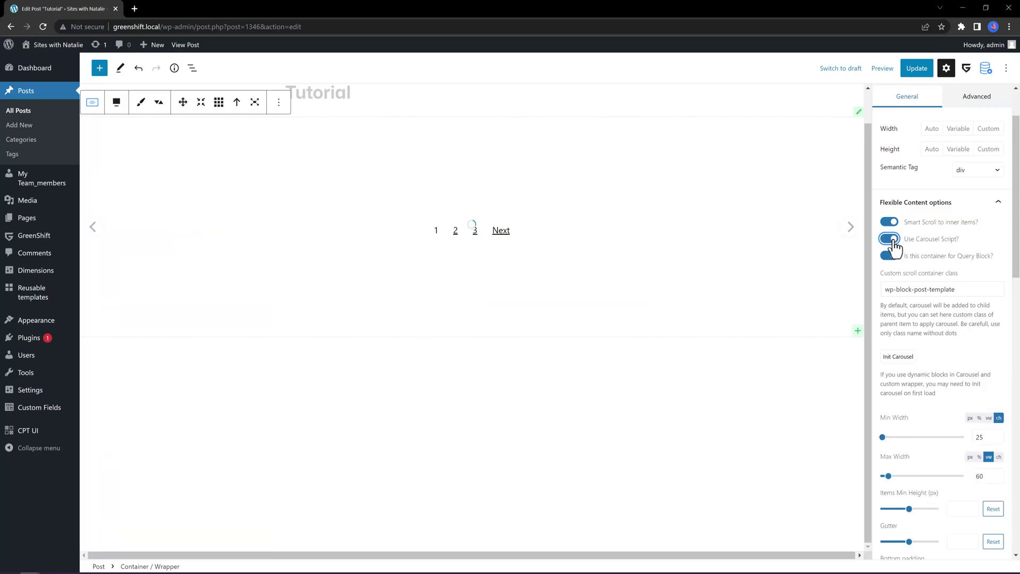
Make the carousel scroll a whole block at a time below a 500 px breakpoint
{"action": "scroll", "coordinate": [940, 351], "scroll_direction": "down", "scroll_amount": 5}
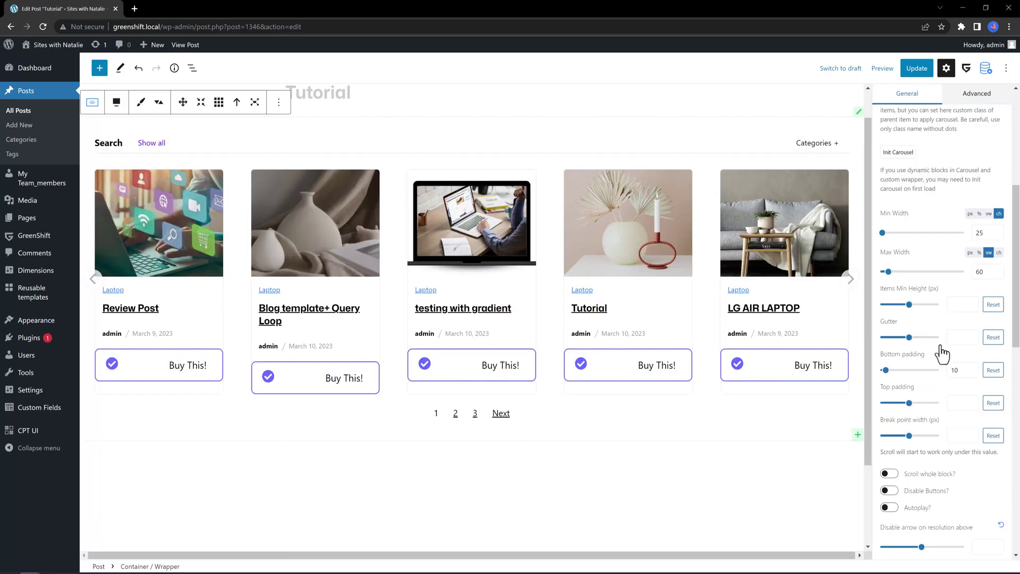
{"action": "scroll", "coordinate": [942, 352], "scroll_direction": "down", "scroll_amount": 1}
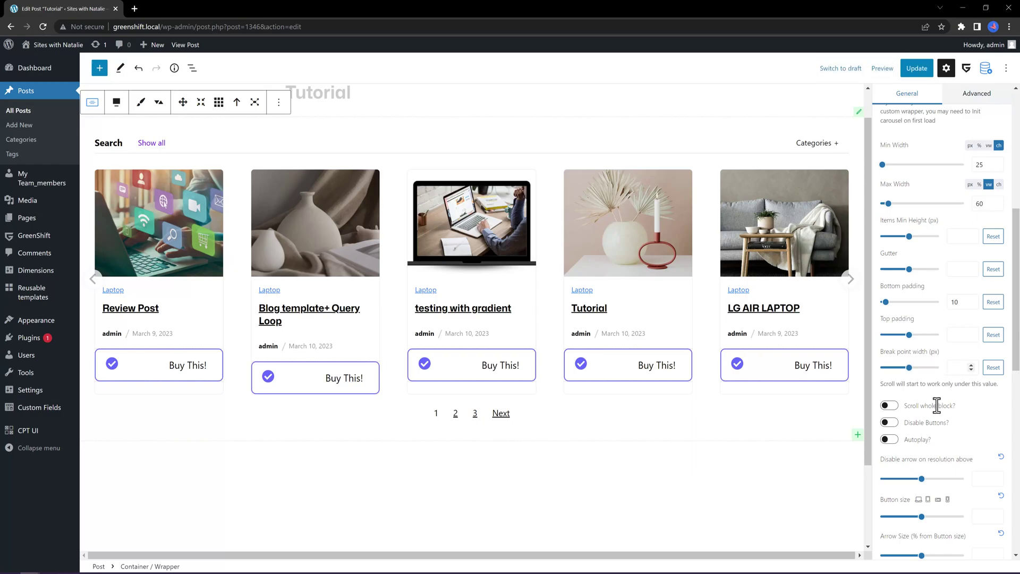
{"action": "scroll", "coordinate": [925, 433], "scroll_direction": "up", "scroll_amount": 1}
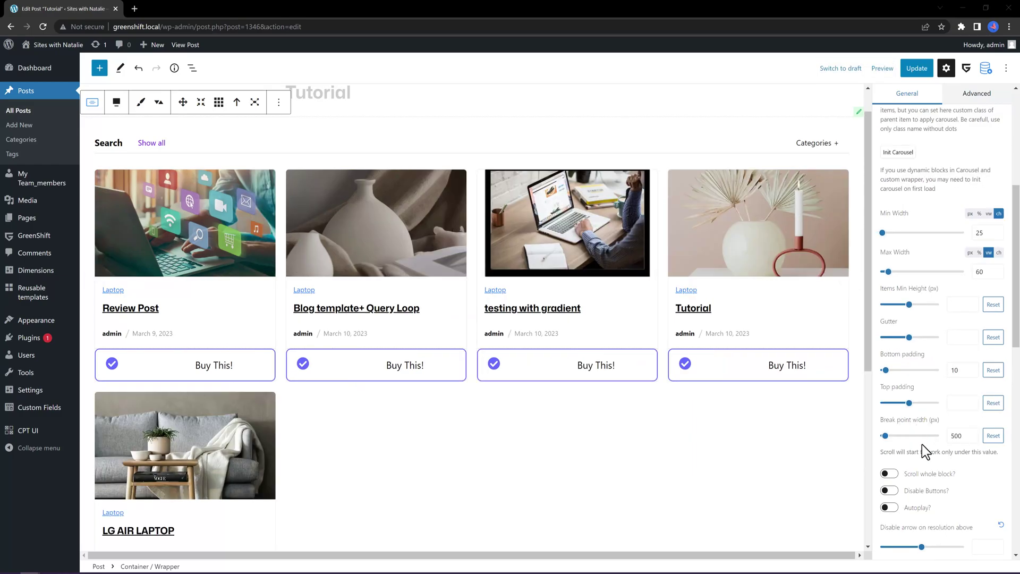
{"action": "left_click", "coordinate": [889, 473]}
{"action": "scroll", "coordinate": [895, 518], "scroll_direction": "down", "scroll_amount": 3}
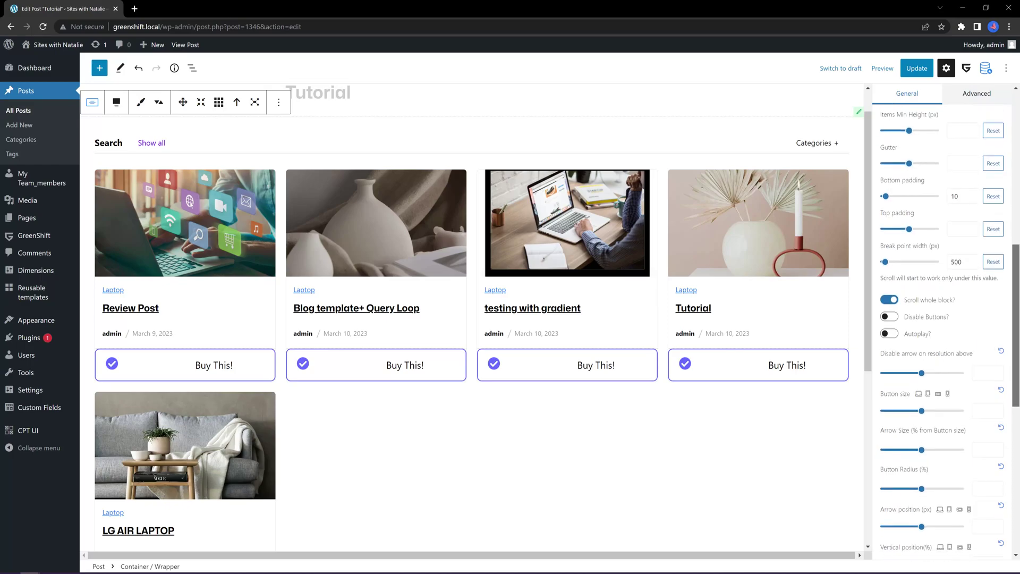
{"action": "scroll", "coordinate": [940, 330], "scroll_direction": "down", "scroll_amount": 2}
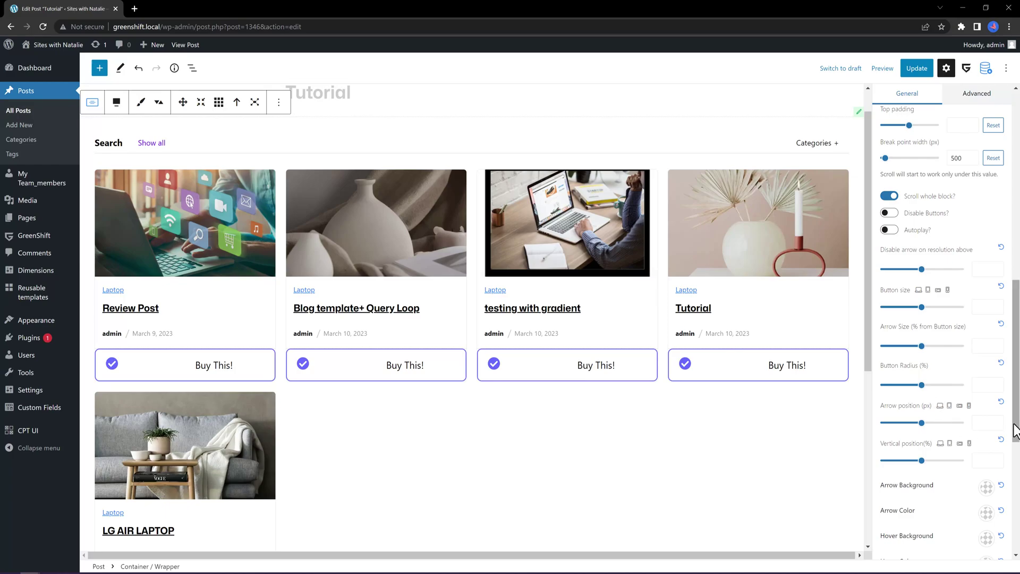
{"action": "left_click_drag", "start_coordinate": [1015, 430], "coordinate": [1015, 478]}
{"action": "scroll", "coordinate": [922, 325], "scroll_direction": "up", "scroll_amount": 2}
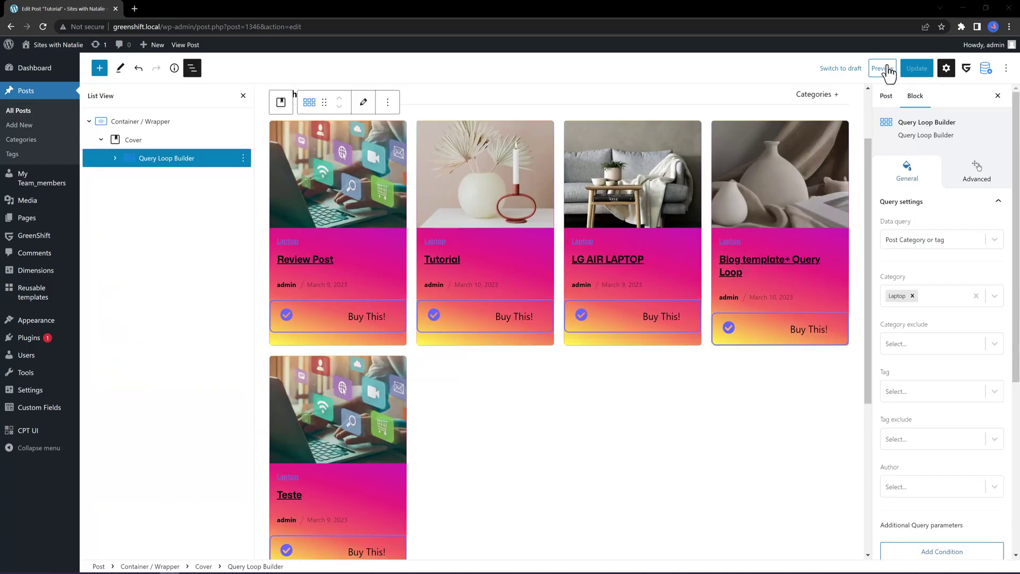
In the mobile preview, set the carousel arrow position to 22 px and vertical position to 0
{"action": "left_click", "coordinate": [882, 68]}
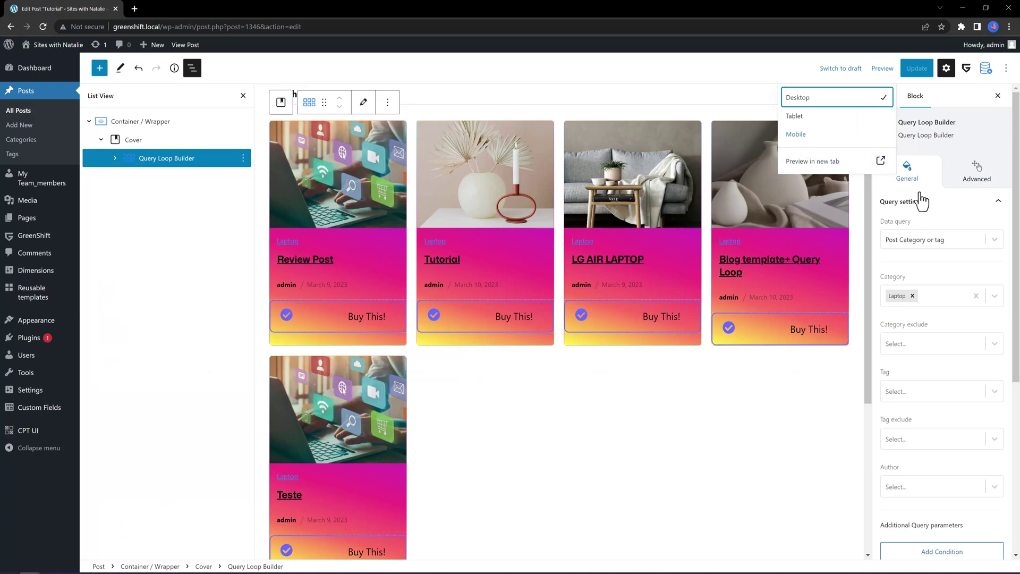
{"action": "left_click", "coordinate": [796, 134]}
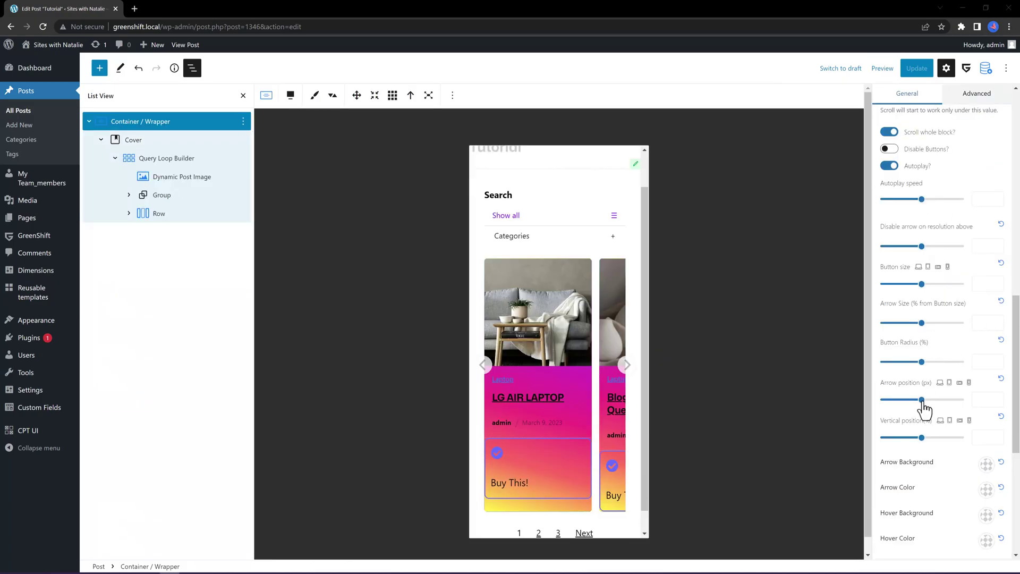
{"action": "left_click", "coordinate": [986, 400]}
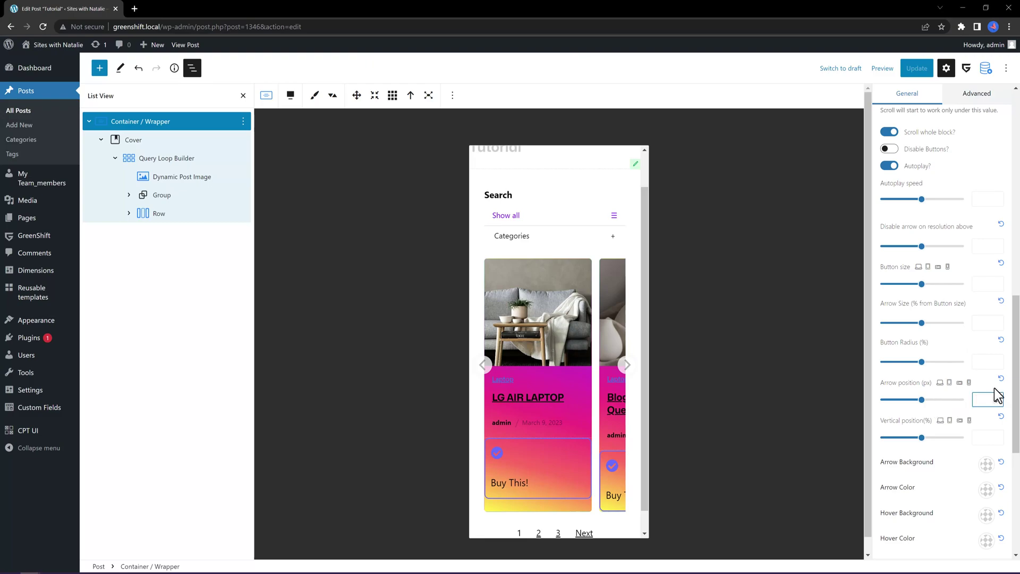
{"action": "type", "text": "22"}
{"action": "left_click", "coordinate": [987, 438]}
{"action": "type", "text": "0"}
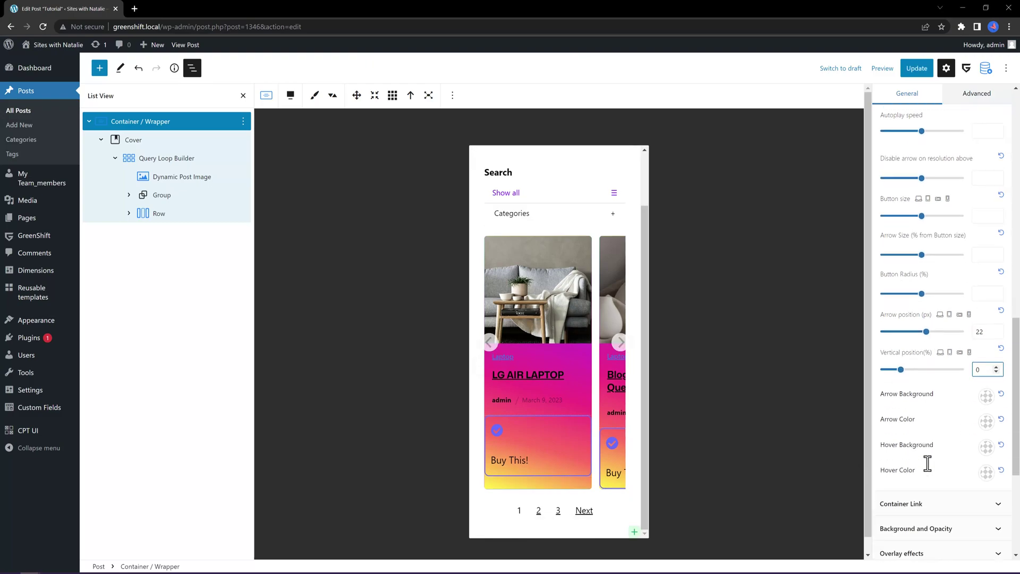
Give the carousel arrows a purple background from the GreenShift palette
{"action": "scroll", "coordinate": [924, 451], "scroll_direction": "down", "scroll_amount": 1}
{"action": "left_click", "coordinate": [986, 397]}
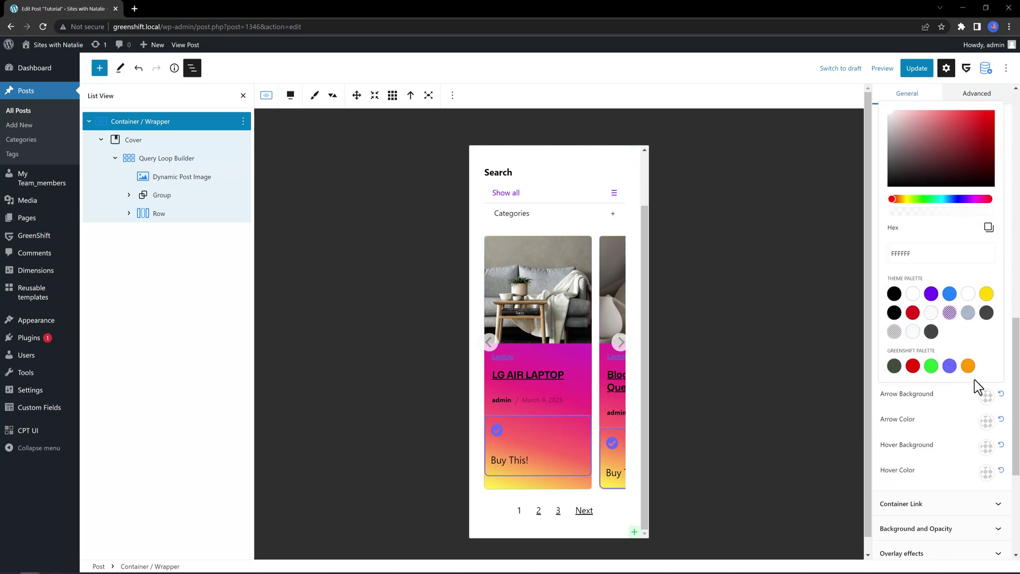
{"action": "left_click", "coordinate": [949, 367]}
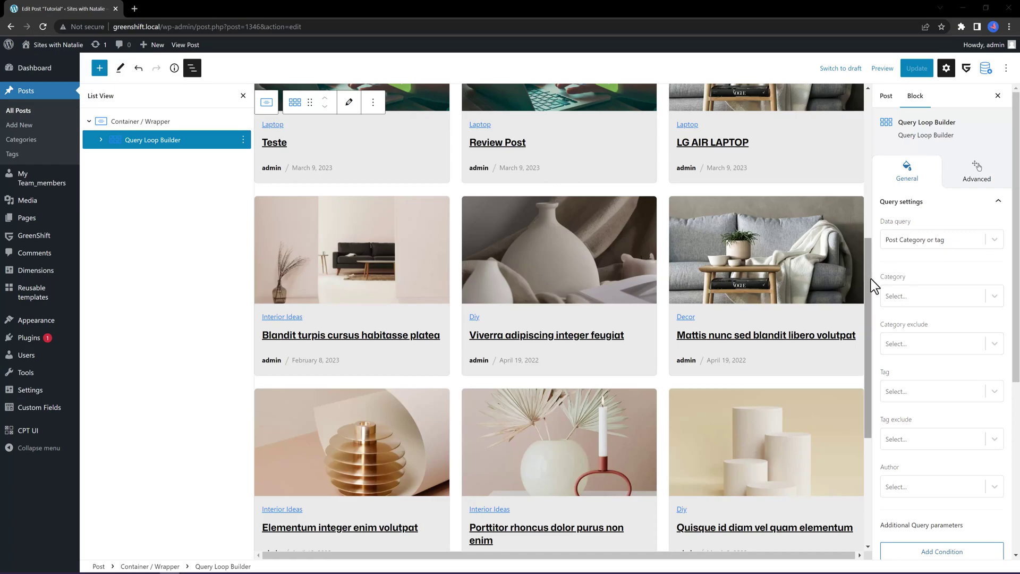
{"action": "left_click_drag", "start_coordinate": [871, 279], "coordinate": [872, 343]}
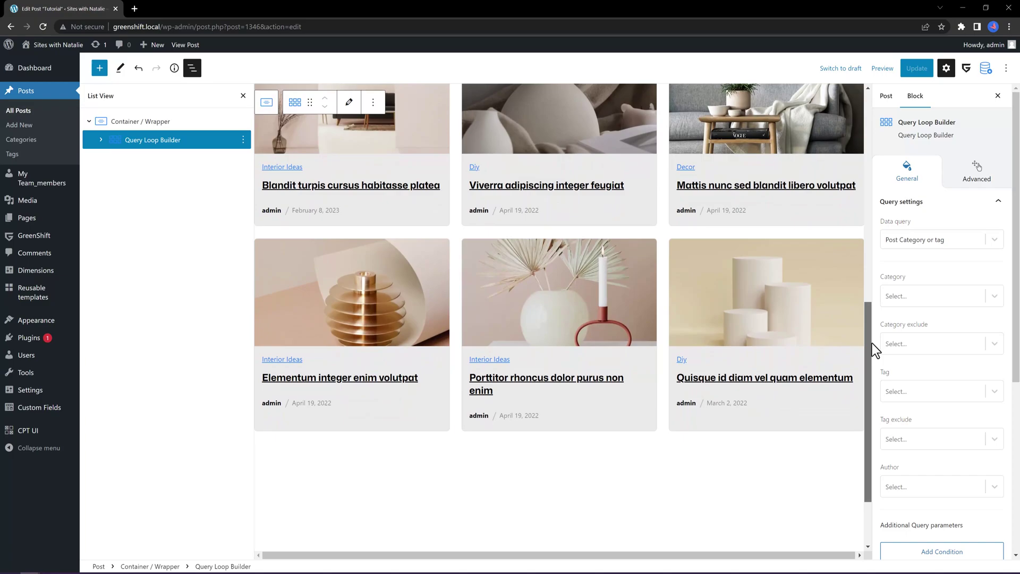
{"action": "left_click_drag", "start_coordinate": [871, 343], "coordinate": [873, 351]}
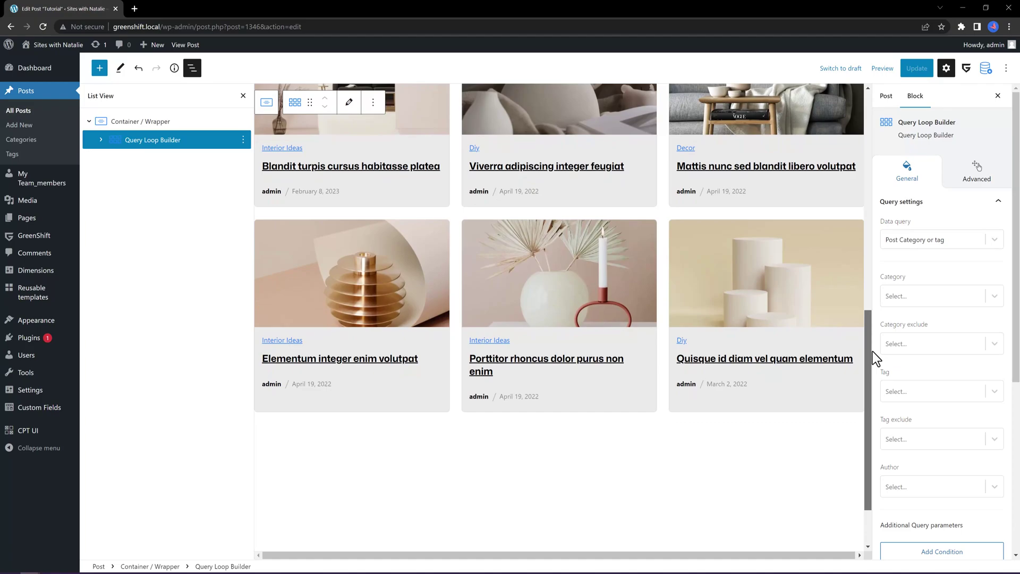
{"action": "left_click_drag", "start_coordinate": [872, 352], "coordinate": [872, 352]}
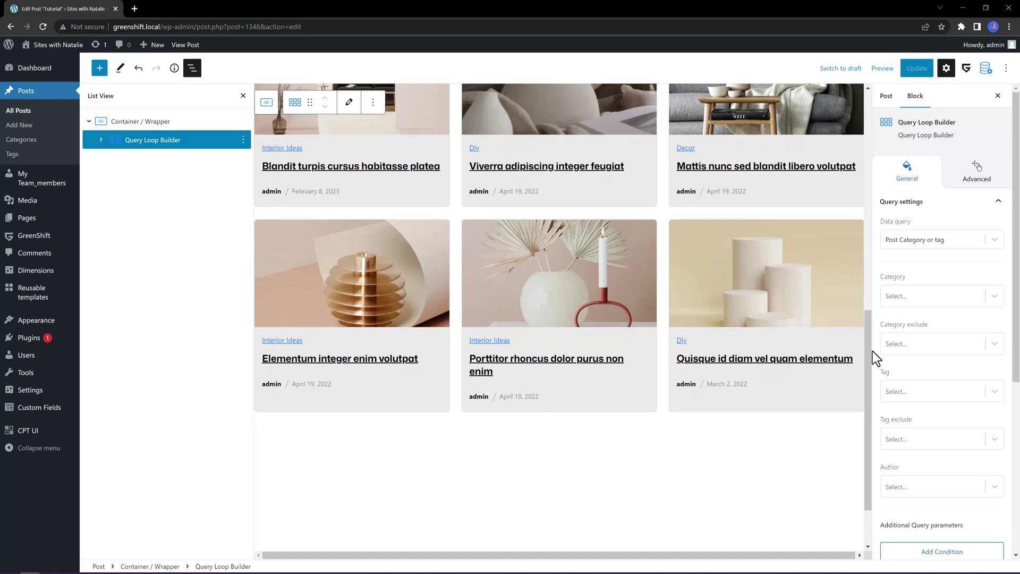